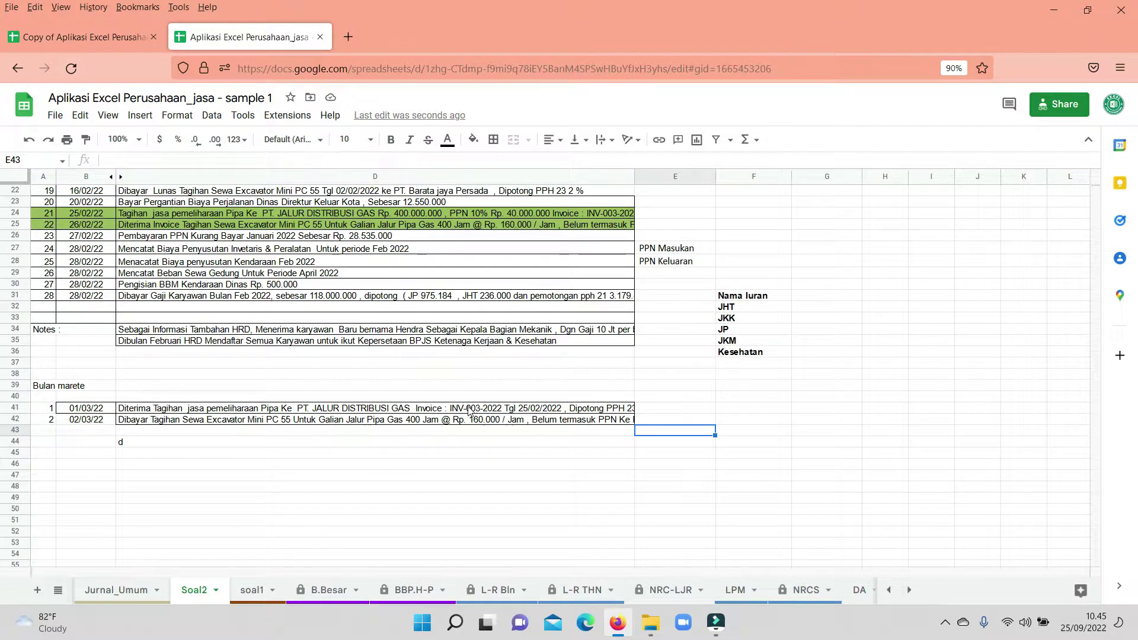
# - Read the second March entry in D42, then switch to the Jurnal_Umum sheet
pyautogui.click(294, 421)
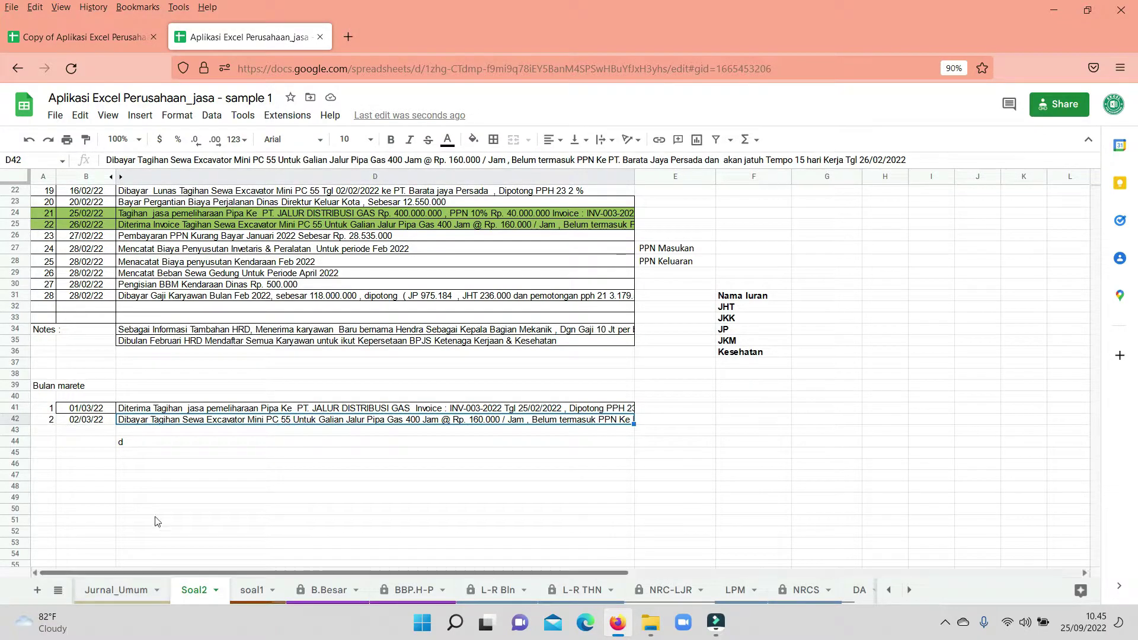
pyautogui.scroll(3, 276, 422)
pyautogui.scroll(-3, 275, 422)
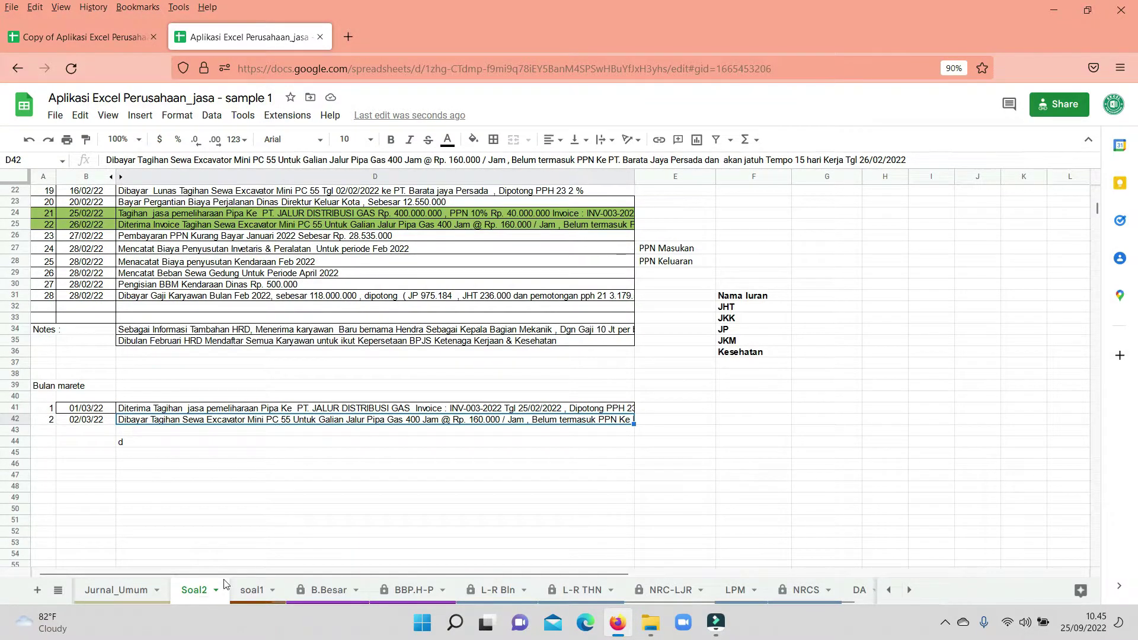
pyautogui.click(248, 555)
# - Scroll the sheet tabs left to reveal HOME and Master2, then scroll down to the journal's last rows
pyautogui.click(121, 592)
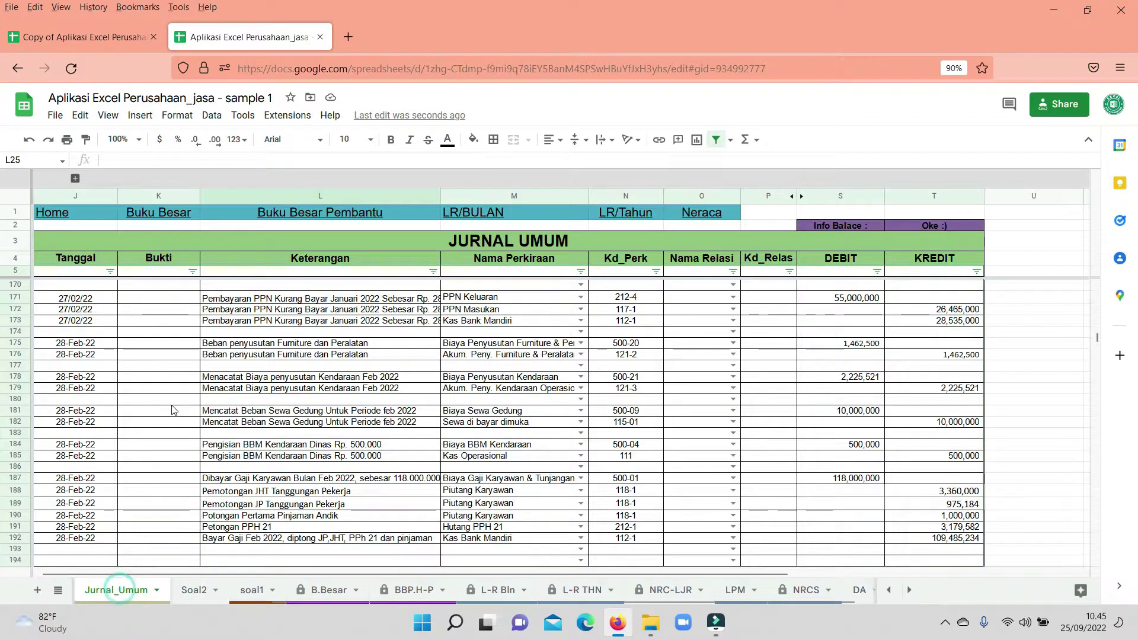
pyautogui.scroll(3, 76, 540)
pyautogui.scroll(3, 75, 540)
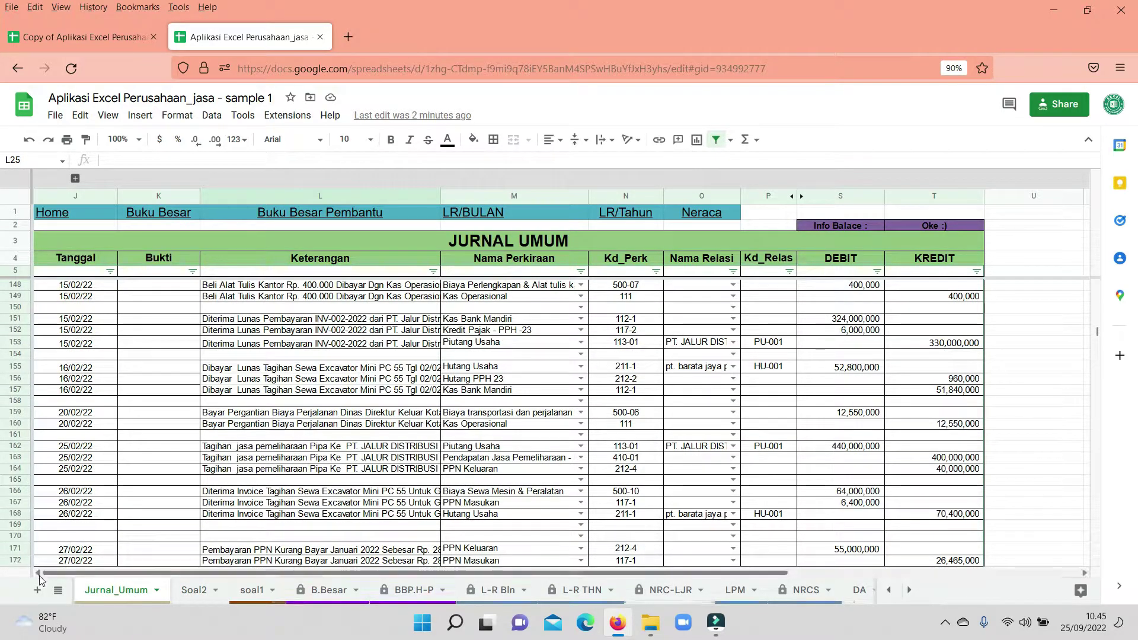
pyautogui.click(889, 590)
pyautogui.click(889, 590)
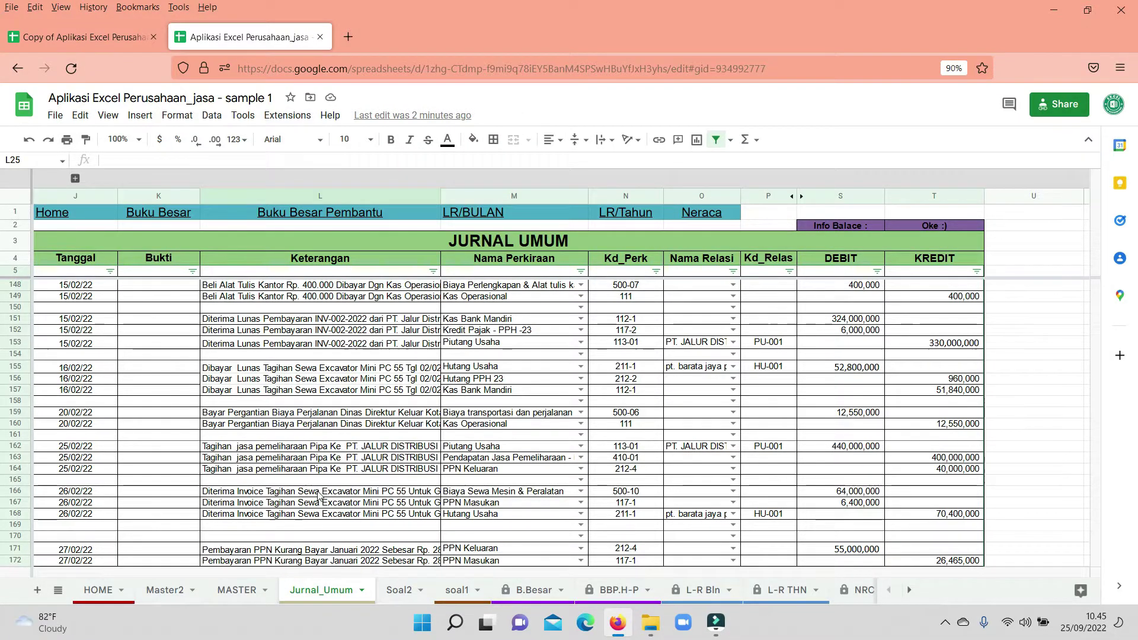
pyautogui.scroll(-5, 347, 536)
pyautogui.scroll(-3, 323, 504)
pyautogui.click(314, 513)
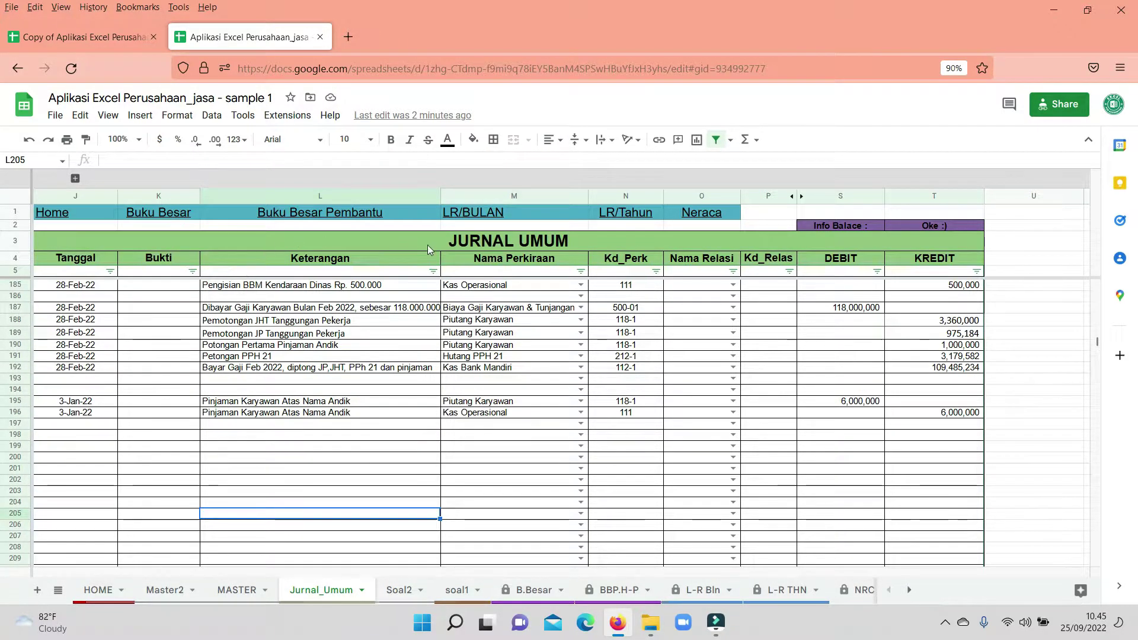
pyautogui.moveTo(473, 212)
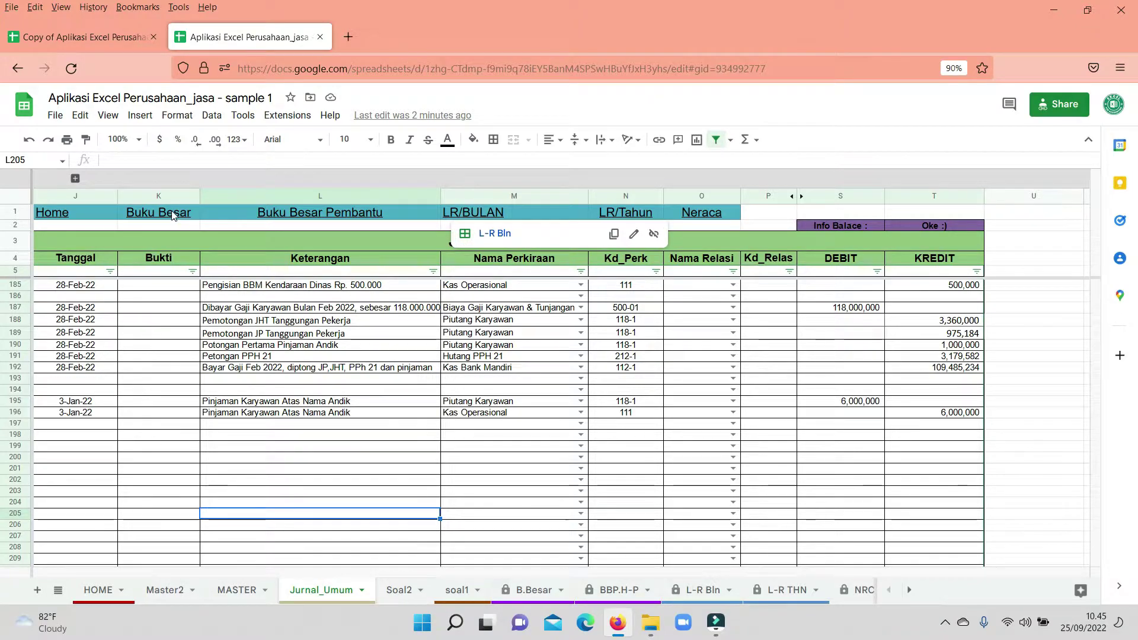
# - Check the final 6,000,000 employee loan entry and follow the Home link in J1
pyautogui.click(483, 218)
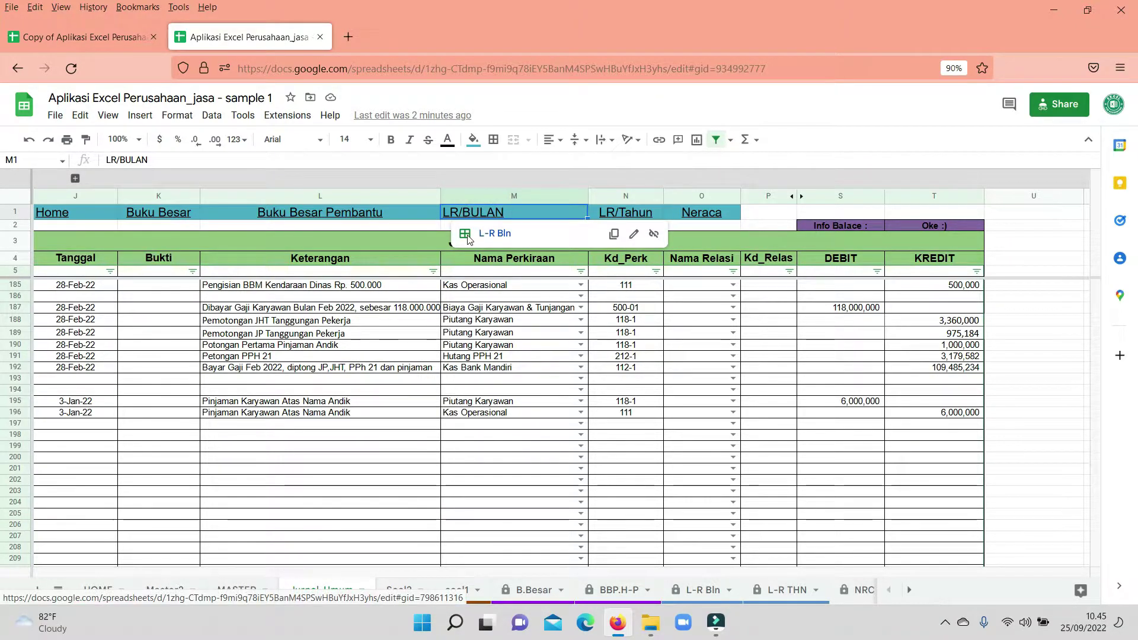
pyautogui.click(364, 412)
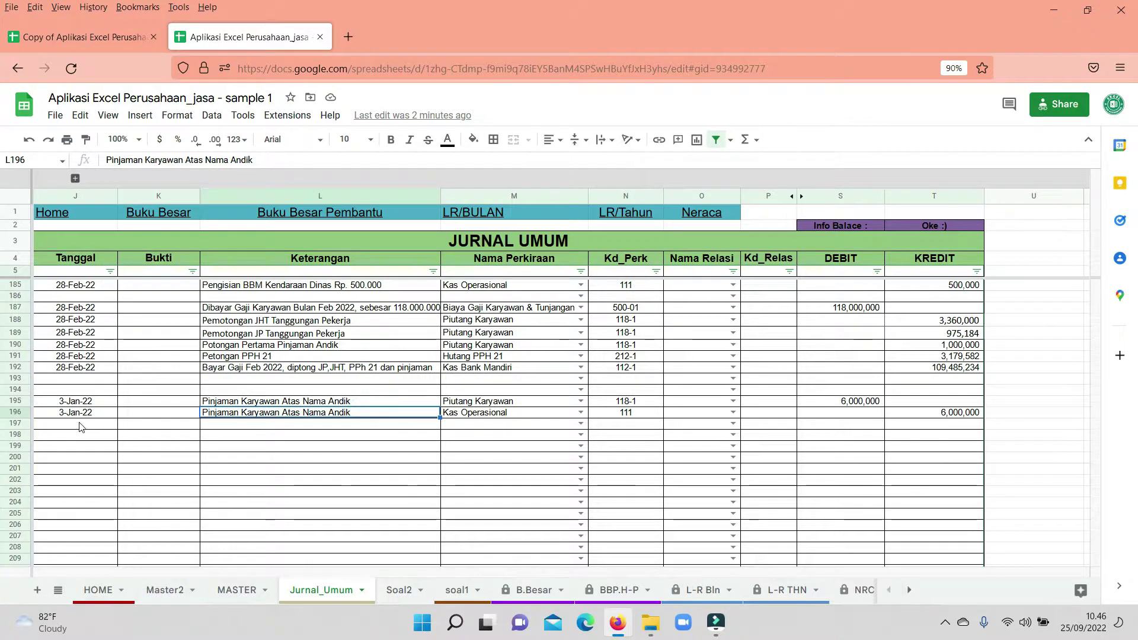
pyautogui.click(98, 426)
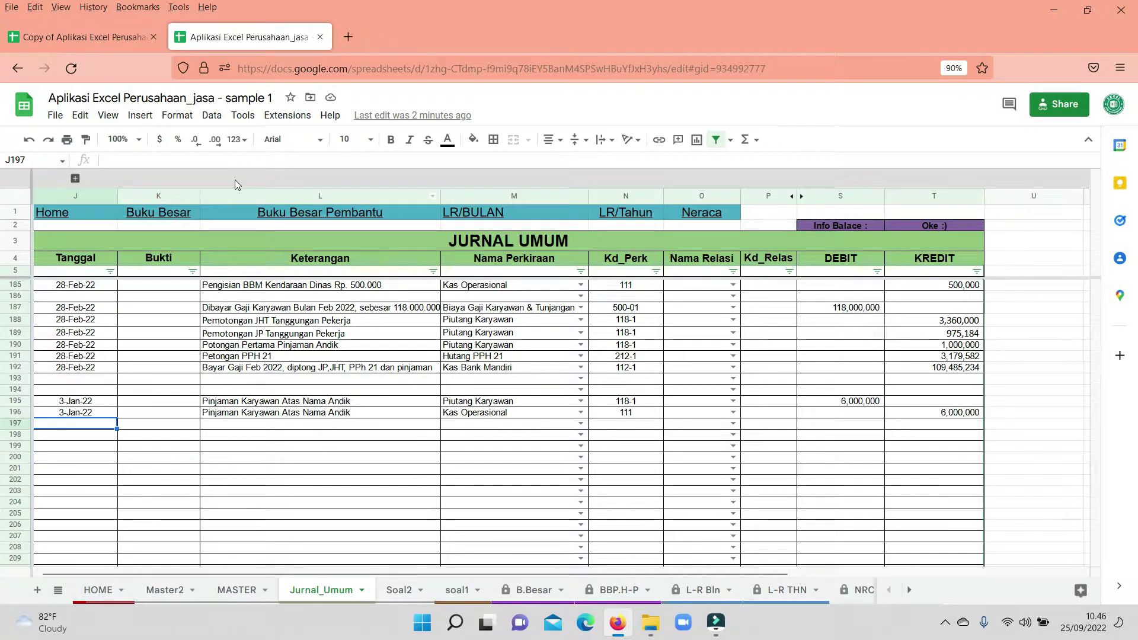
pyautogui.click(73, 215)
pyautogui.click(73, 237)
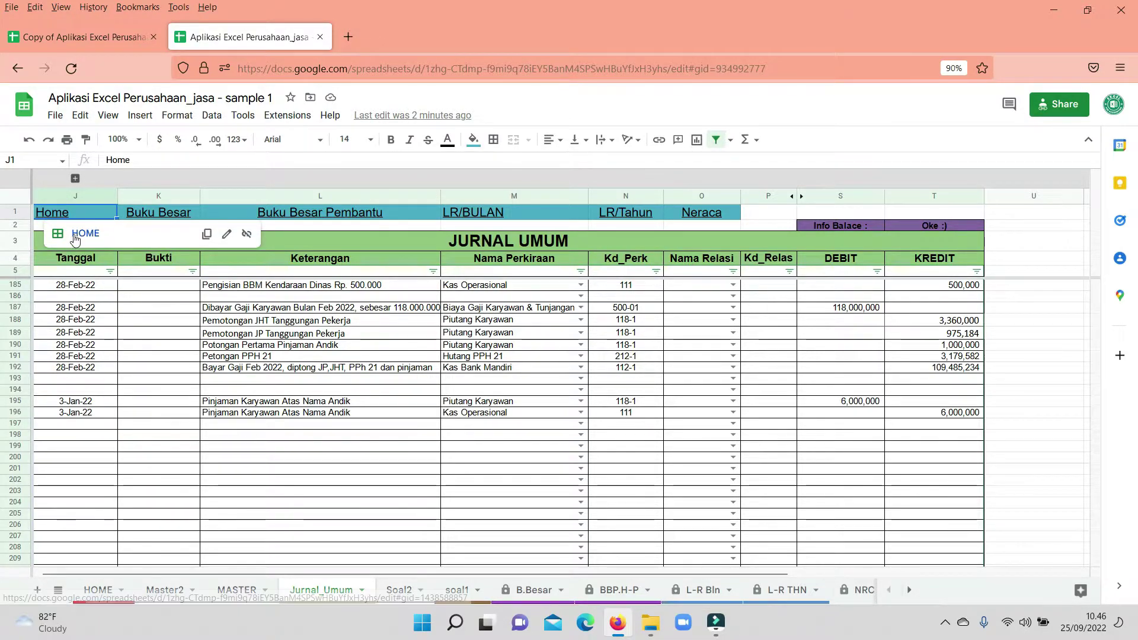
# - Select the HOME module table A15:F27, then follow the Jurnal_Umum link in E18
pyautogui.click(737, 341)
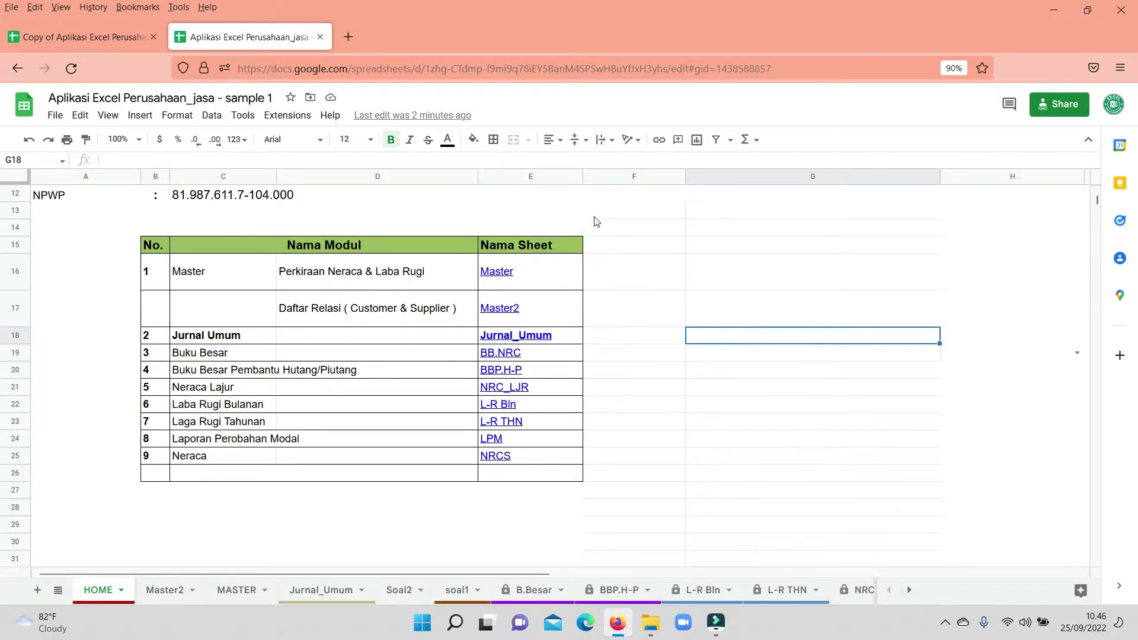
pyautogui.click(649, 356)
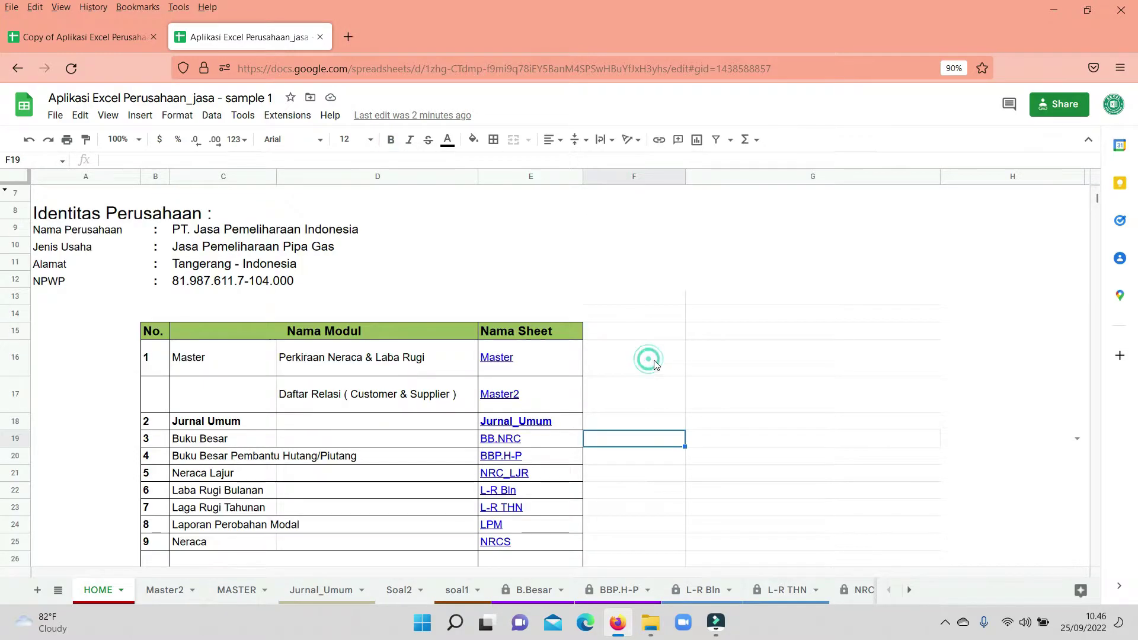
pyautogui.moveTo(626, 246); pyautogui.dragTo(142, 504)
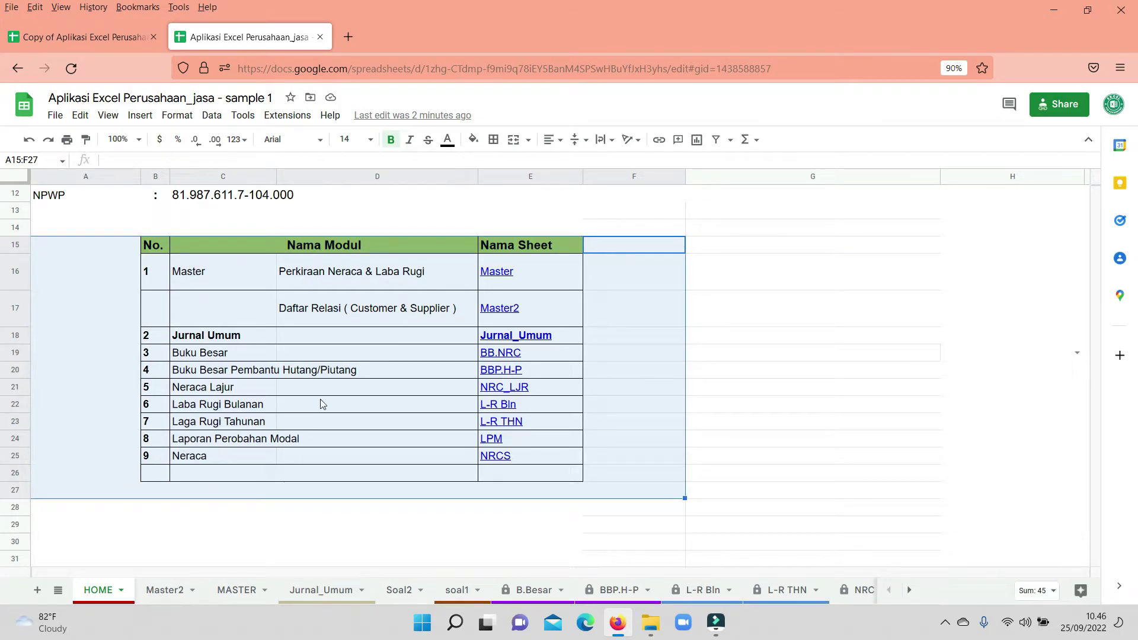
pyautogui.click(679, 354)
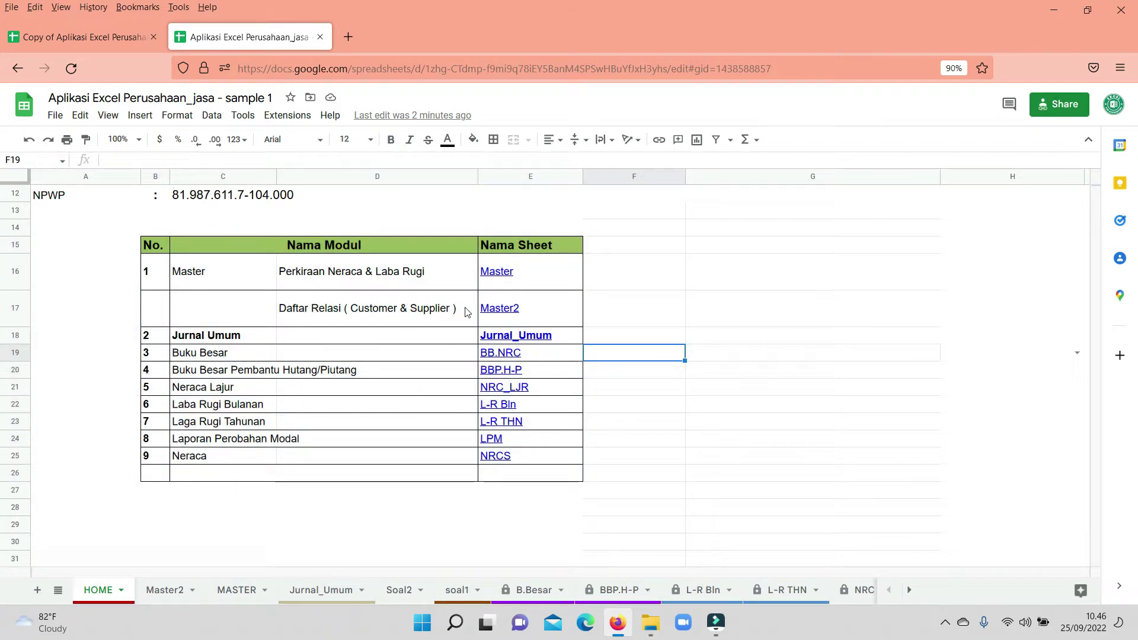
pyautogui.click(509, 337)
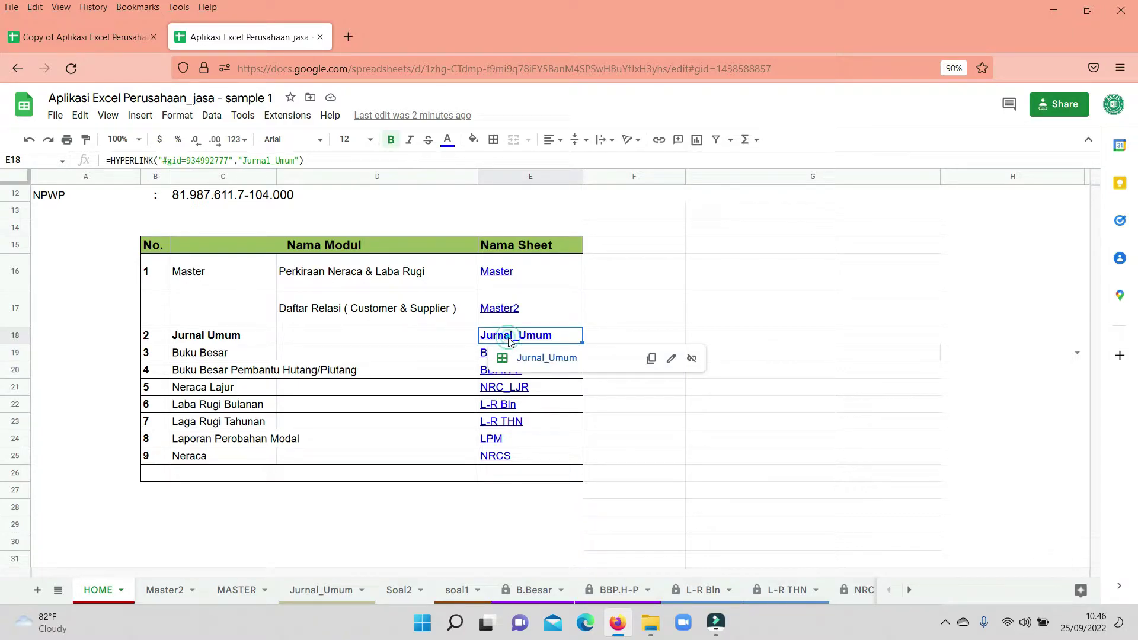
pyautogui.click(540, 358)
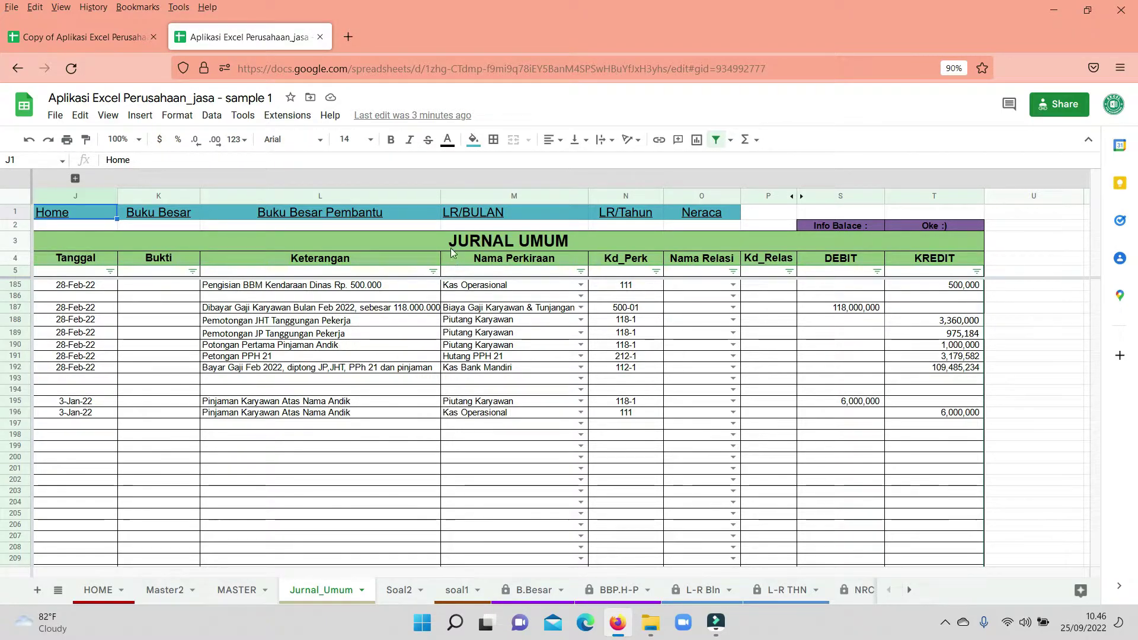
pyautogui.moveTo(473, 212)
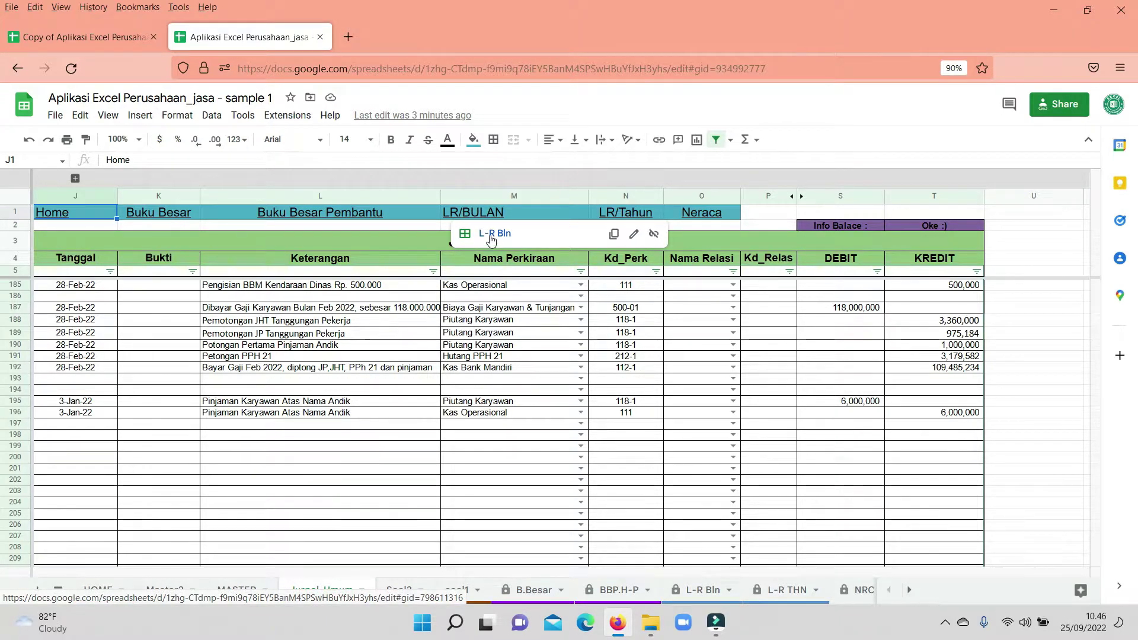
# - Follow the LR/BULAN link to the L-R Bln sheet and inspect a revenue total's formula
pyautogui.click(478, 226)
pyautogui.press('Up')
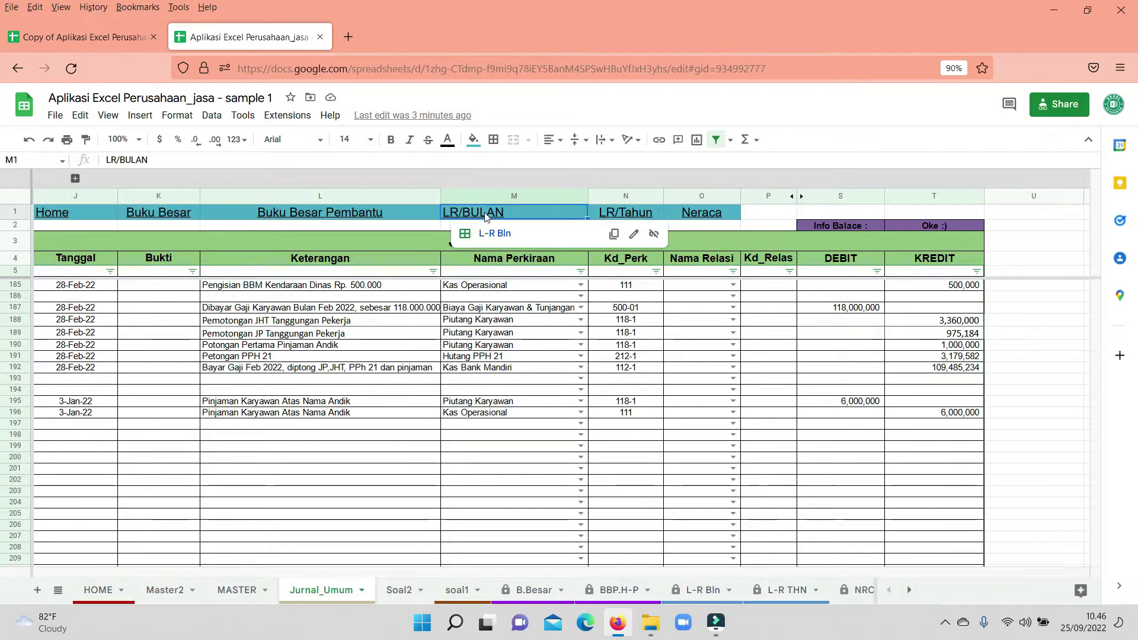
pyautogui.click(492, 235)
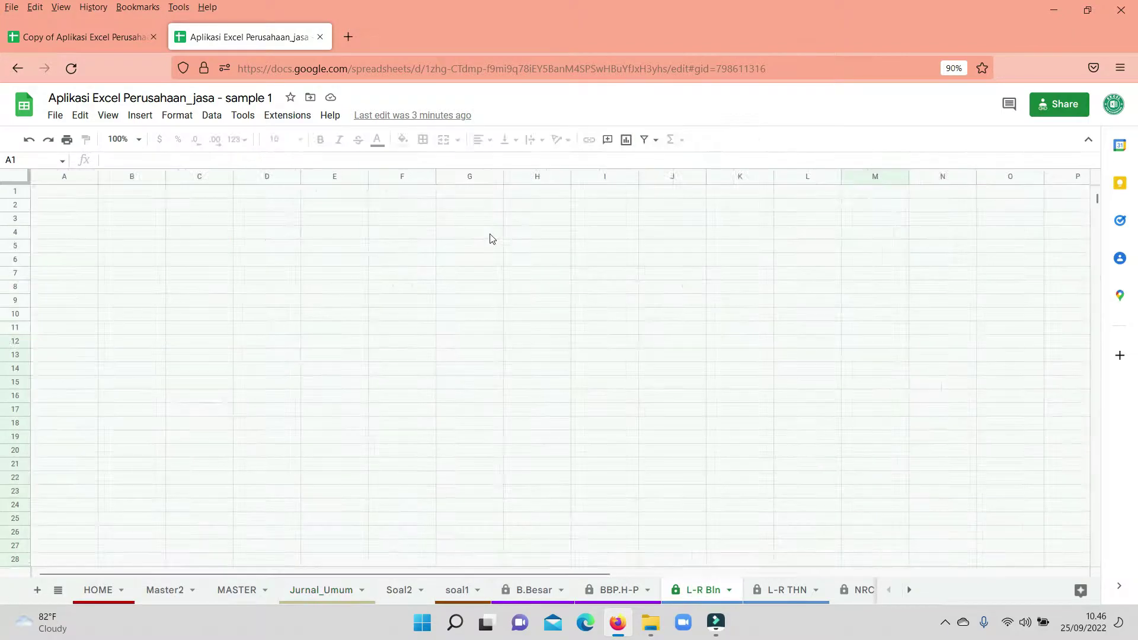
pyautogui.scroll(-3, 780, 408)
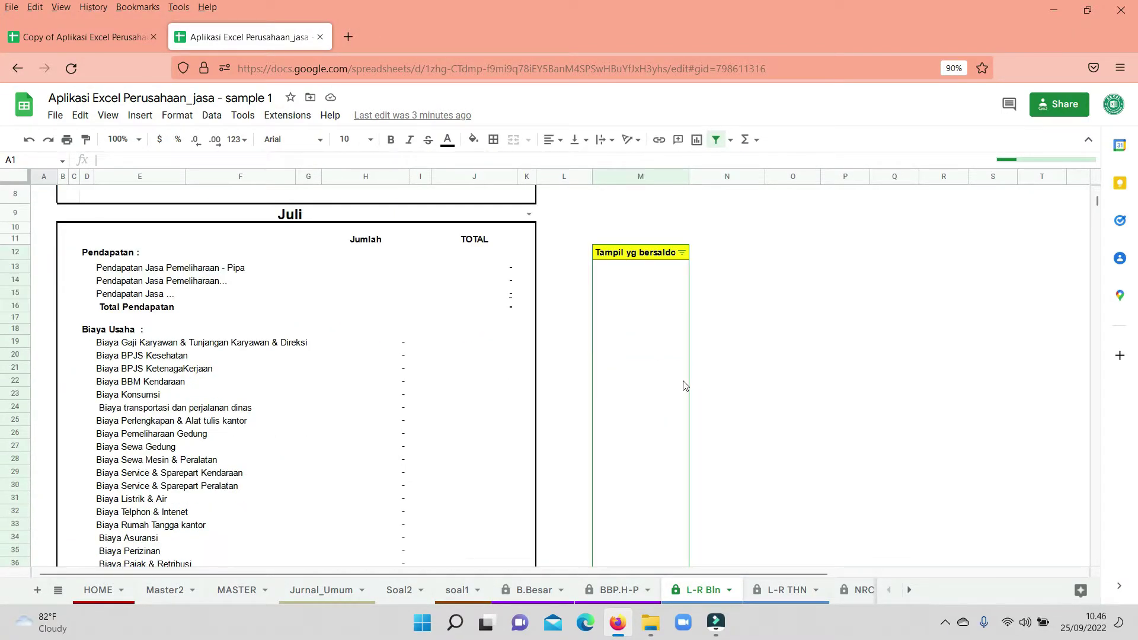
pyautogui.scroll(3, 683, 384)
pyautogui.click(468, 381)
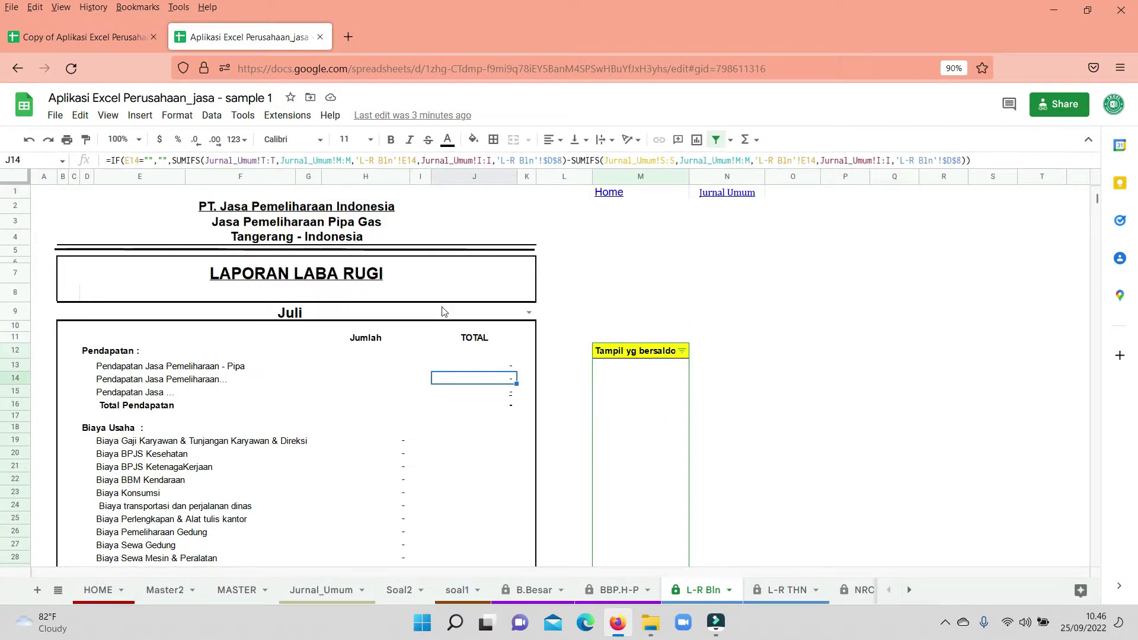
pyautogui.click(599, 300)
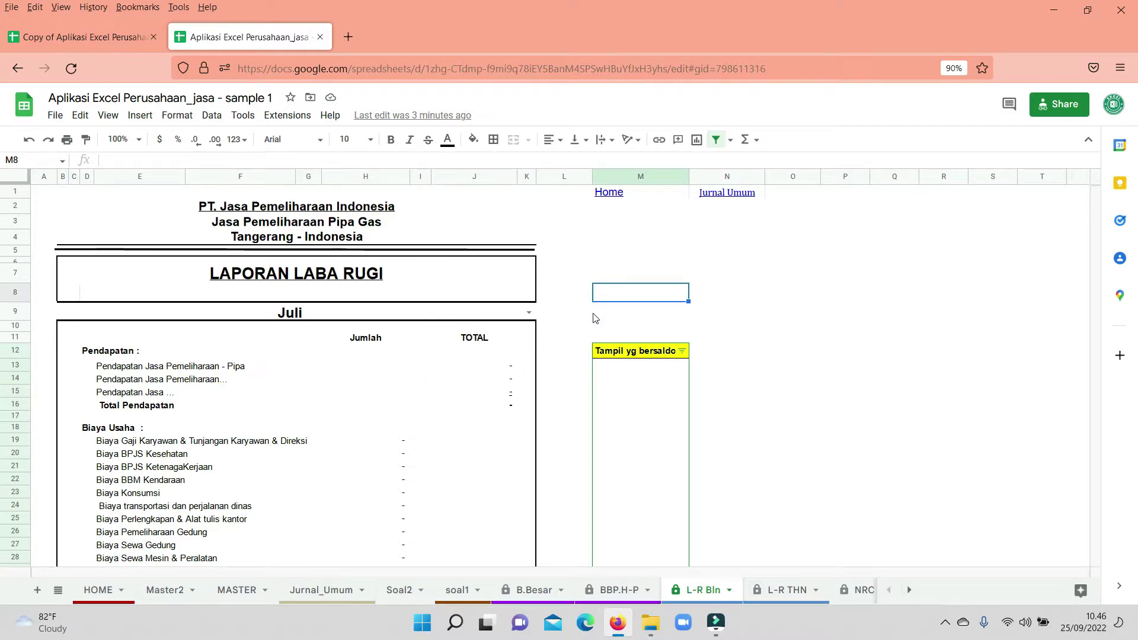
# - Choose Januari in the B9 month dropdown and scroll through the updated report
pyautogui.click(529, 313)
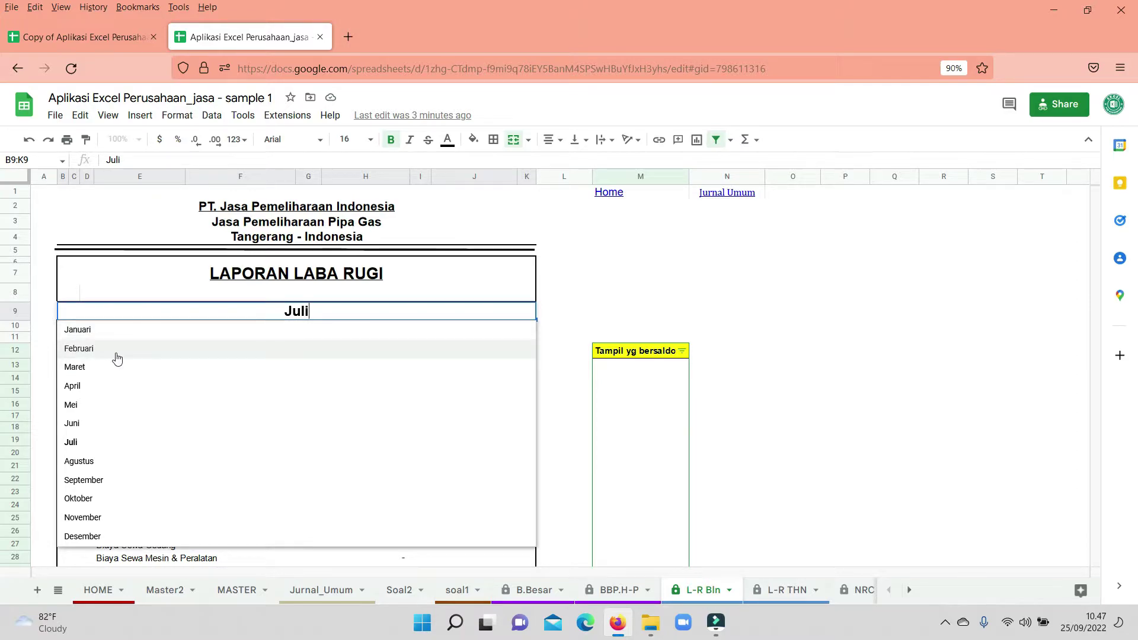
pyautogui.click(562, 295)
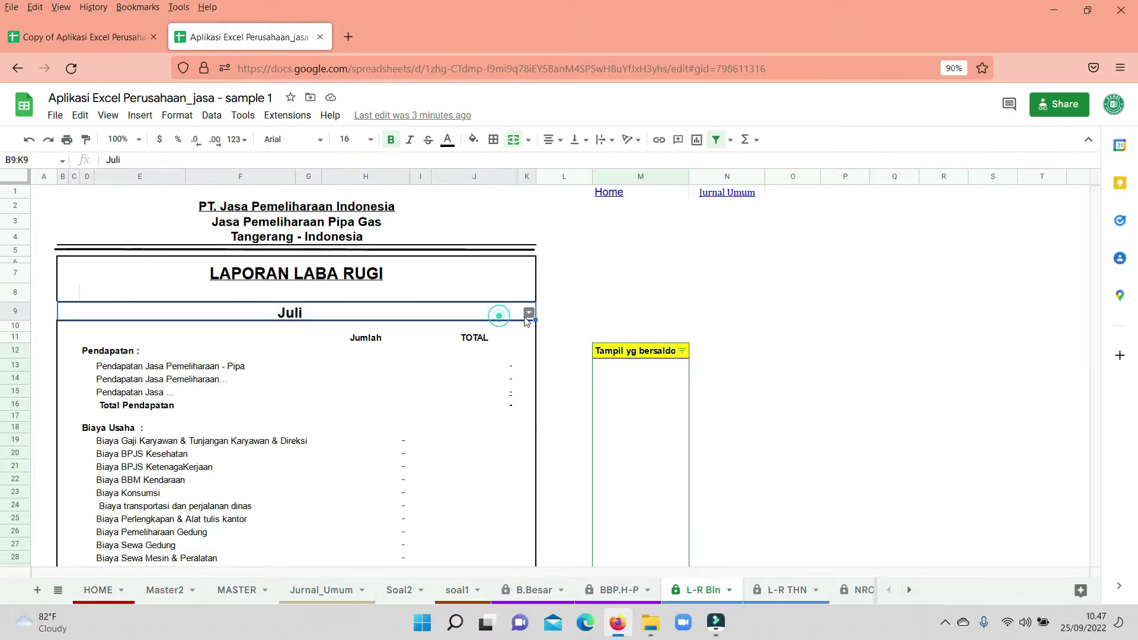
pyautogui.click(525, 312)
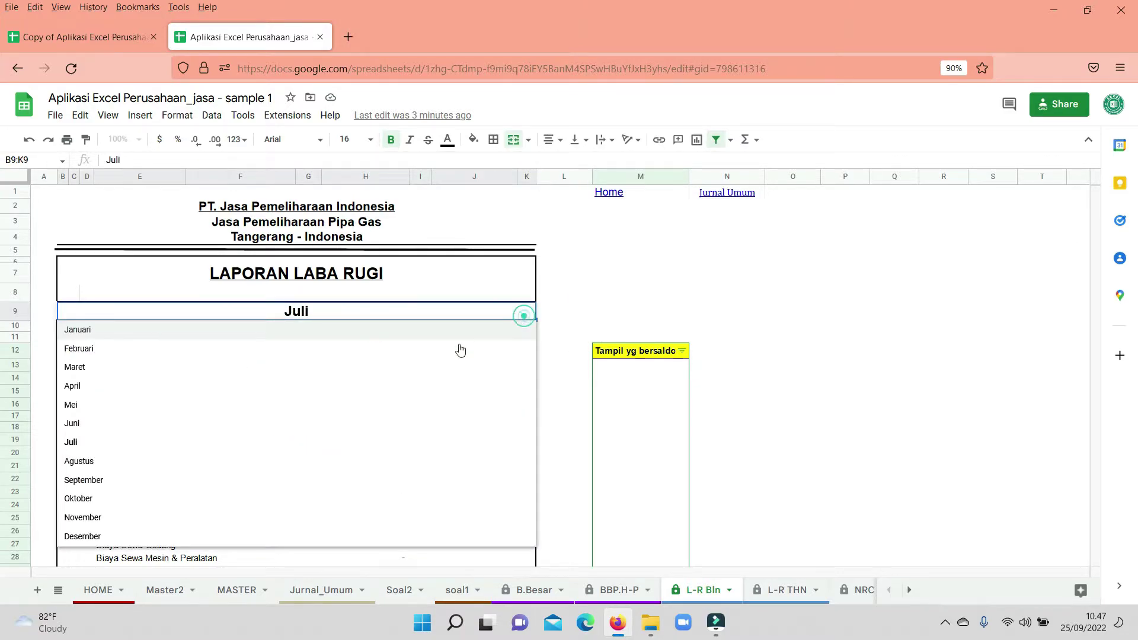
pyautogui.click(378, 329)
pyautogui.scroll(-2, 478, 370)
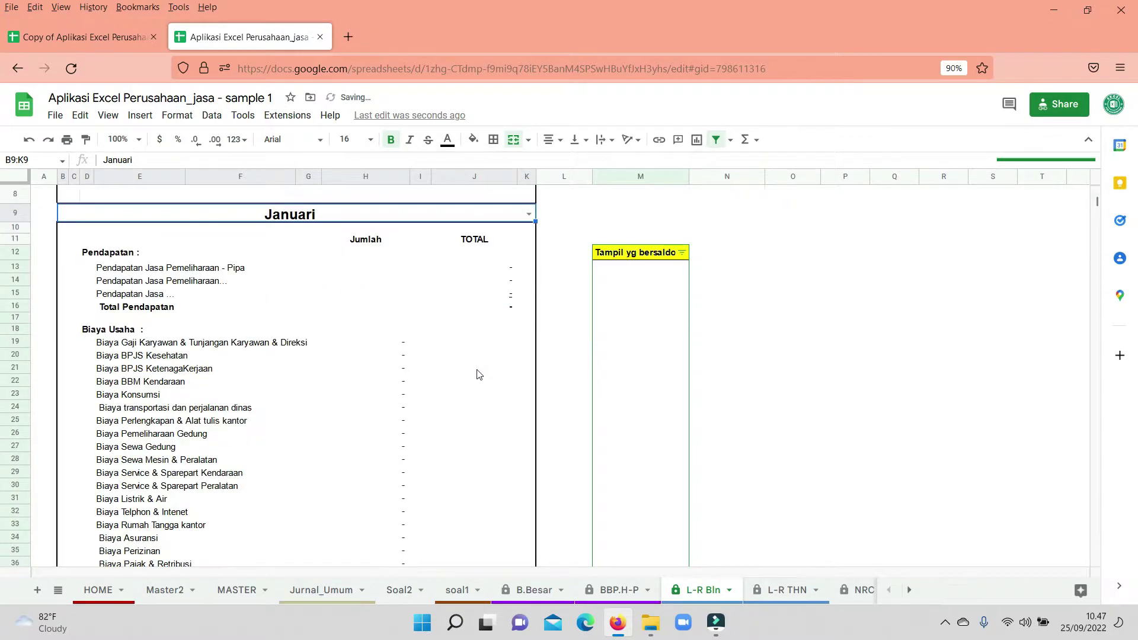
pyautogui.click(539, 374)
pyautogui.scroll(2, 539, 373)
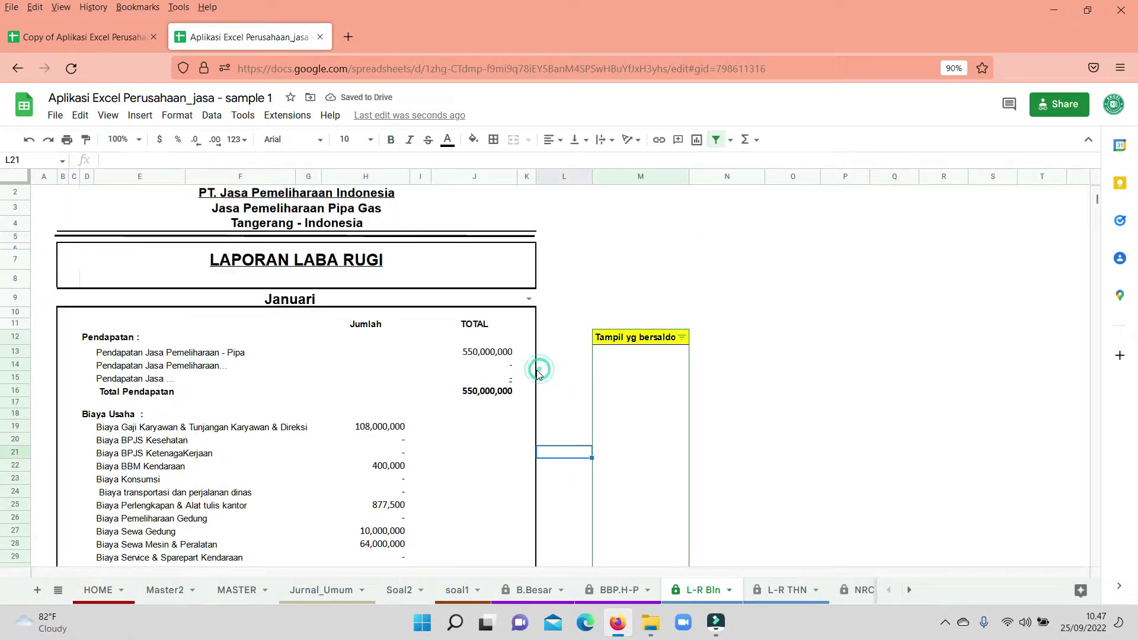
pyautogui.scroll(-10, 538, 374)
pyautogui.scroll(4, 539, 375)
pyautogui.scroll(5, 538, 374)
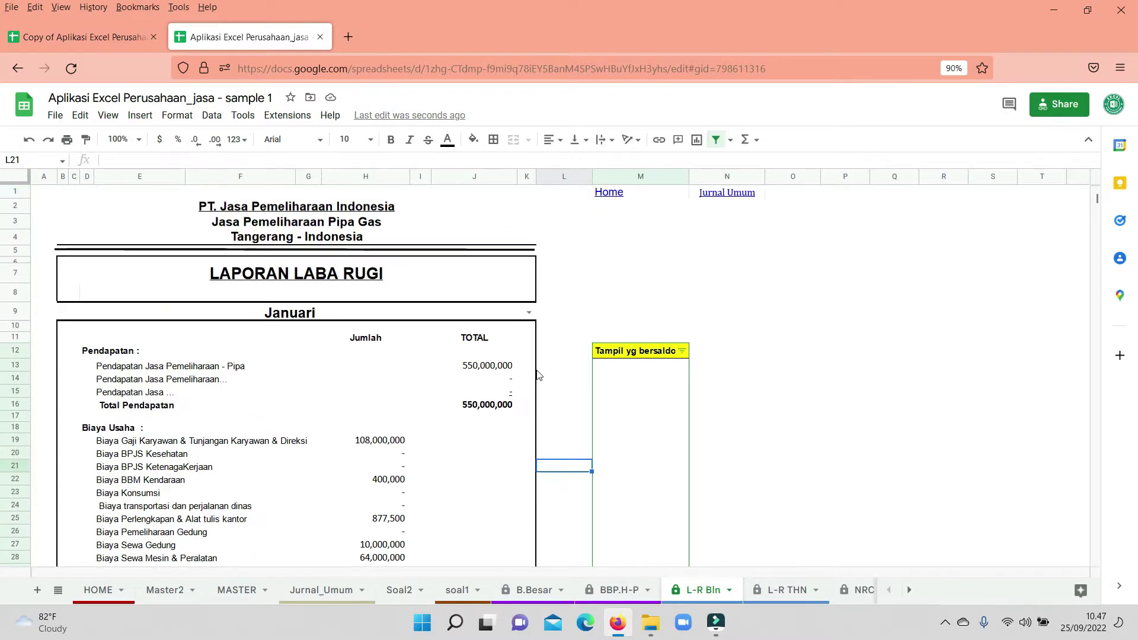
pyautogui.scroll(-5, 533, 380)
pyautogui.scroll(-5, 515, 390)
pyautogui.scroll(5, 514, 390)
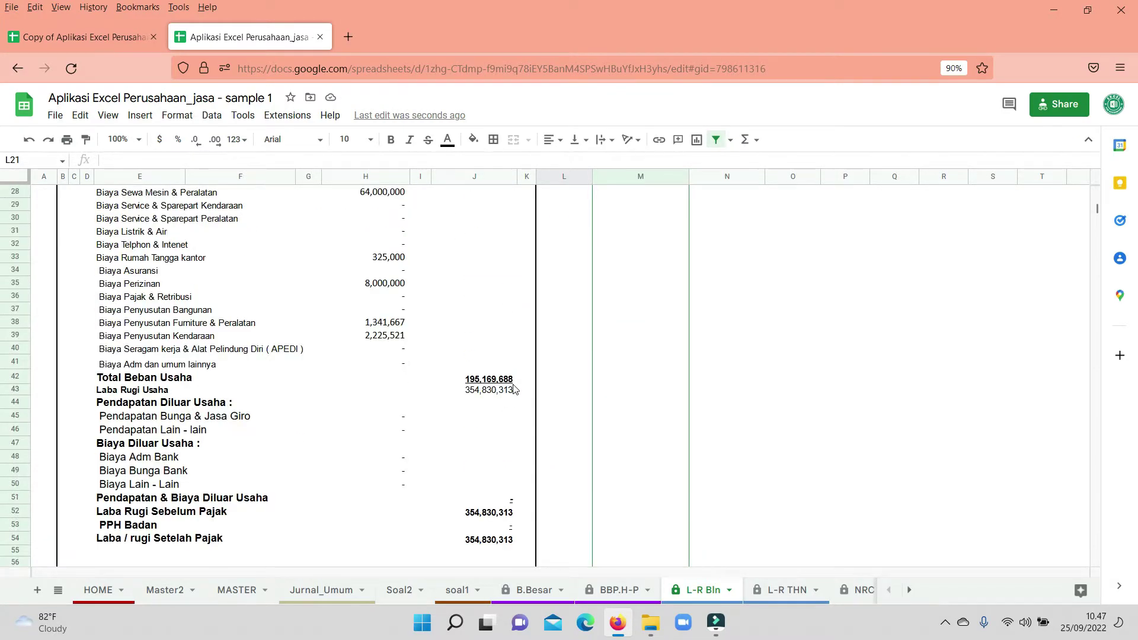
pyautogui.hotkey('ctrl', 'p')
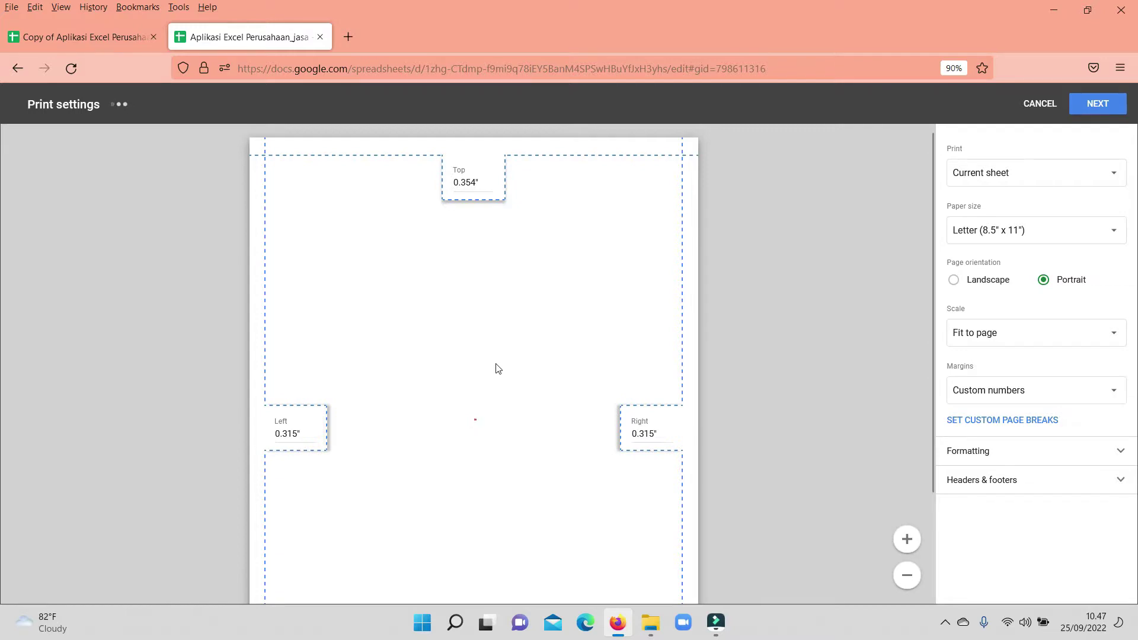
pyautogui.scroll(-2, 549, 396)
pyautogui.press('Escape')
pyautogui.scroll(8, 422, 366)
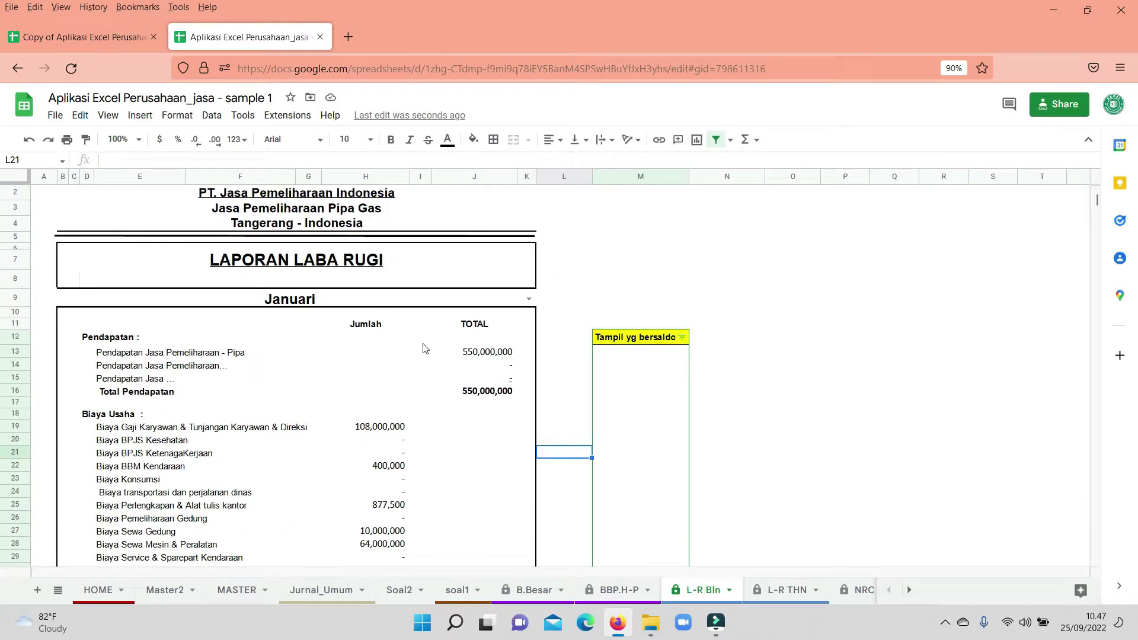
# - Enter 'feruari' as the report month in the B9 month cell
pyautogui.scroll(-8, 587, 355)
pyautogui.scroll(-5, 579, 363)
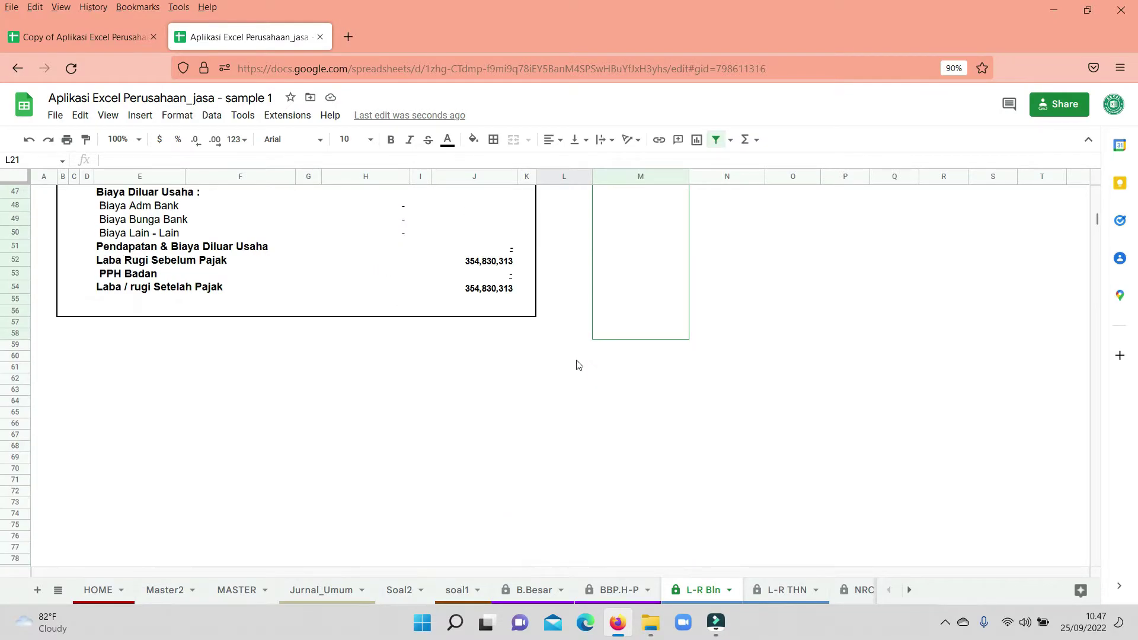
pyautogui.scroll(6, 585, 350)
pyautogui.scroll(8, 574, 418)
pyautogui.scroll(-3, 504, 402)
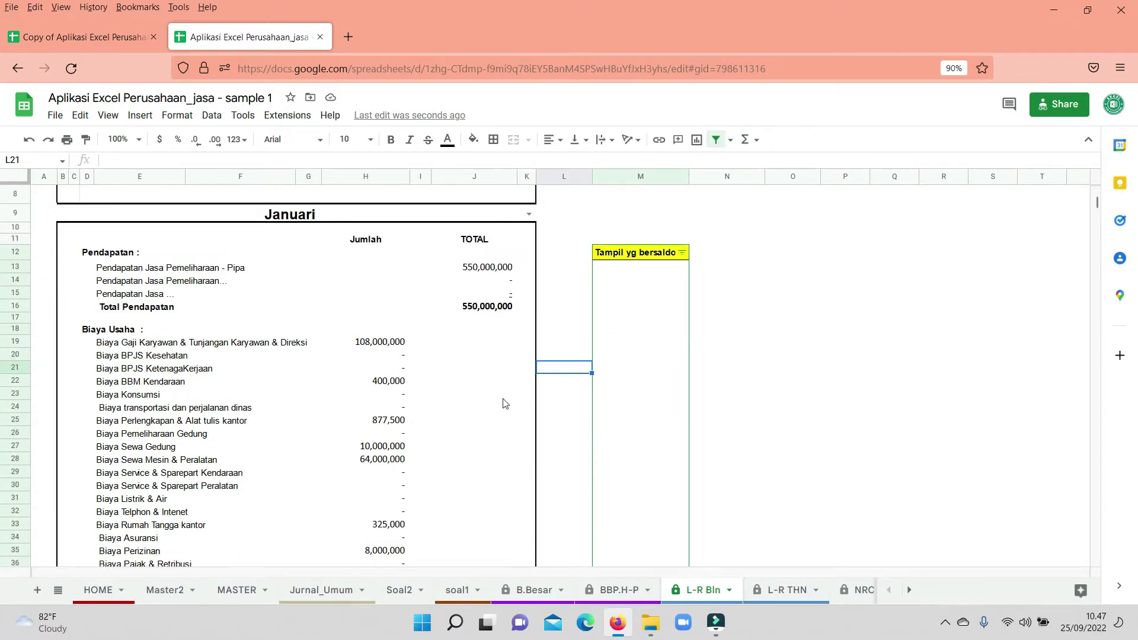
pyautogui.scroll(-4, 523, 400)
pyautogui.scroll(-5, 534, 397)
pyautogui.scroll(9, 534, 397)
pyautogui.scroll(3, 415, 361)
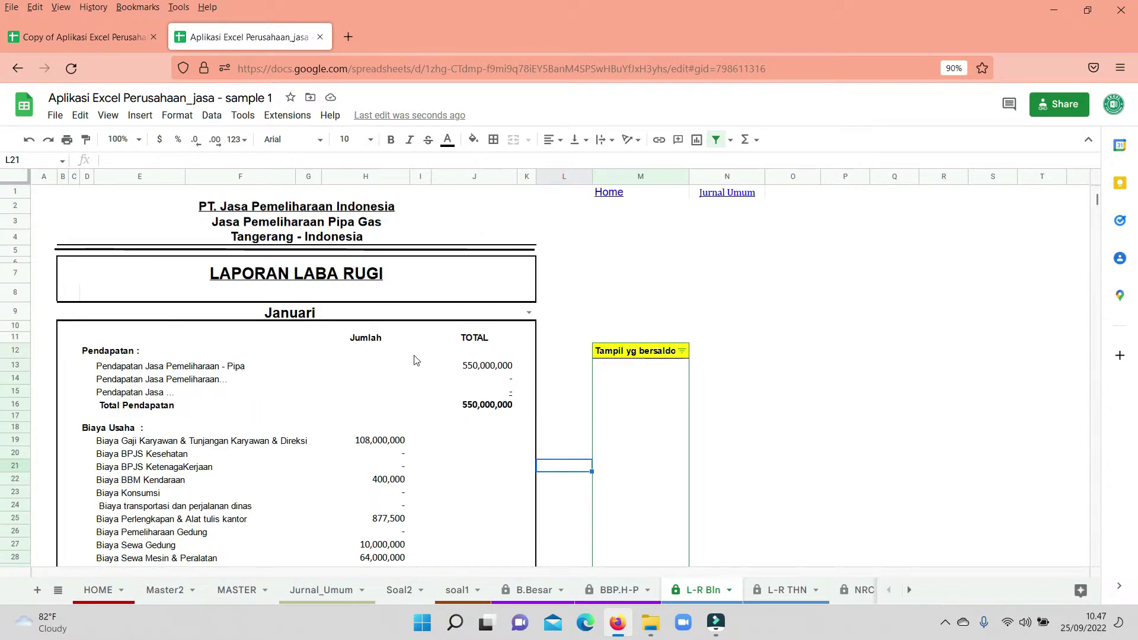
pyautogui.click(427, 318)
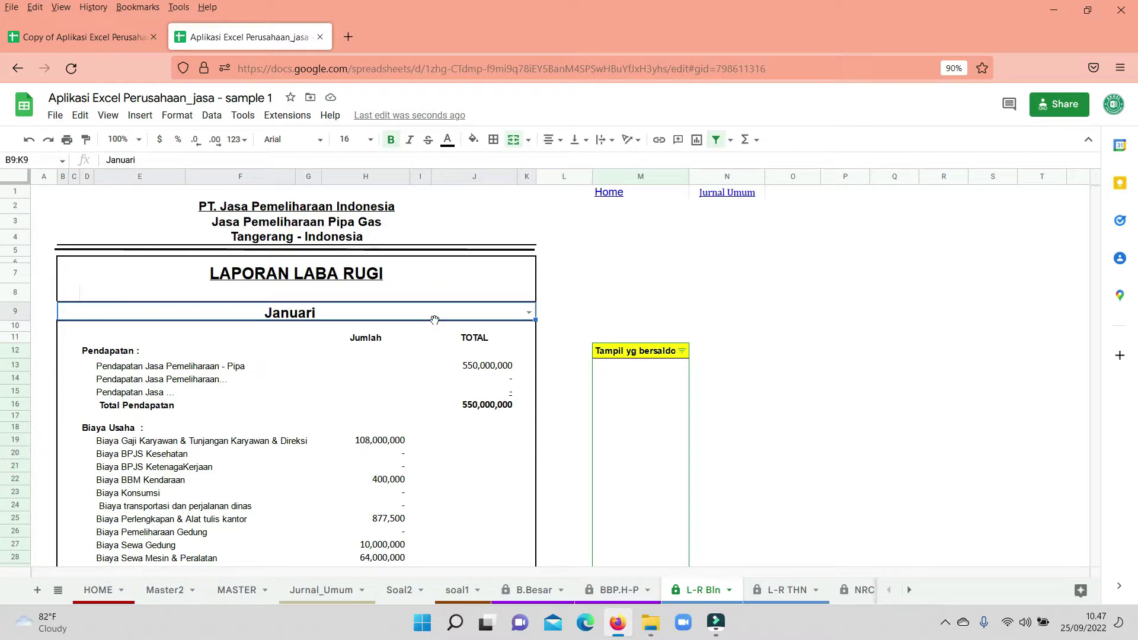
pyautogui.write('fe')
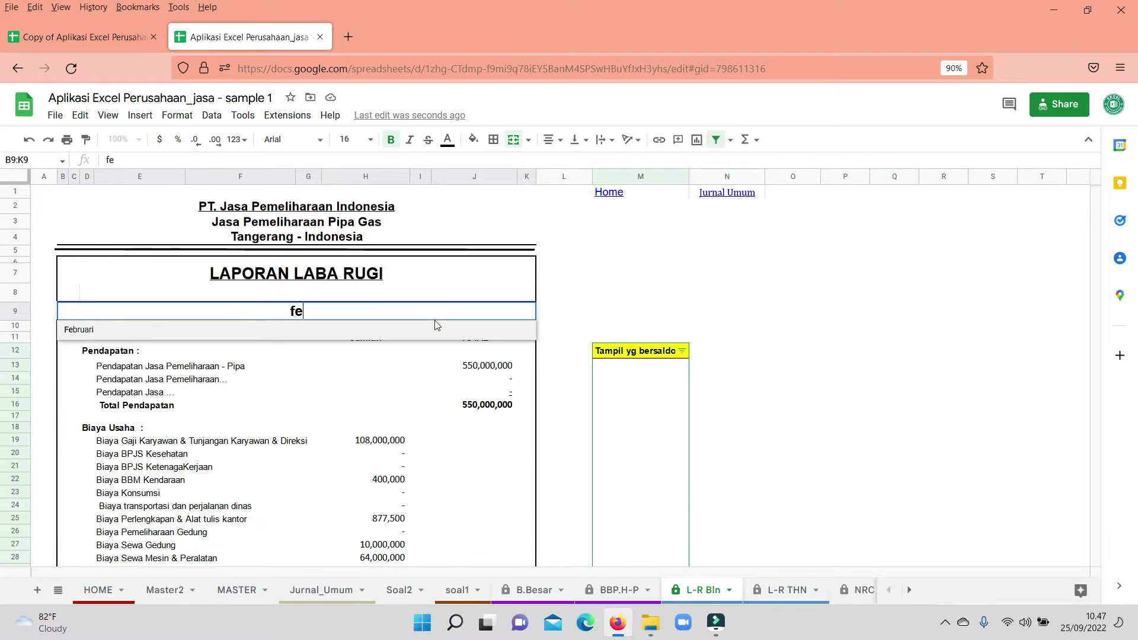
pyautogui.write('ruari')
pyautogui.press('Return')
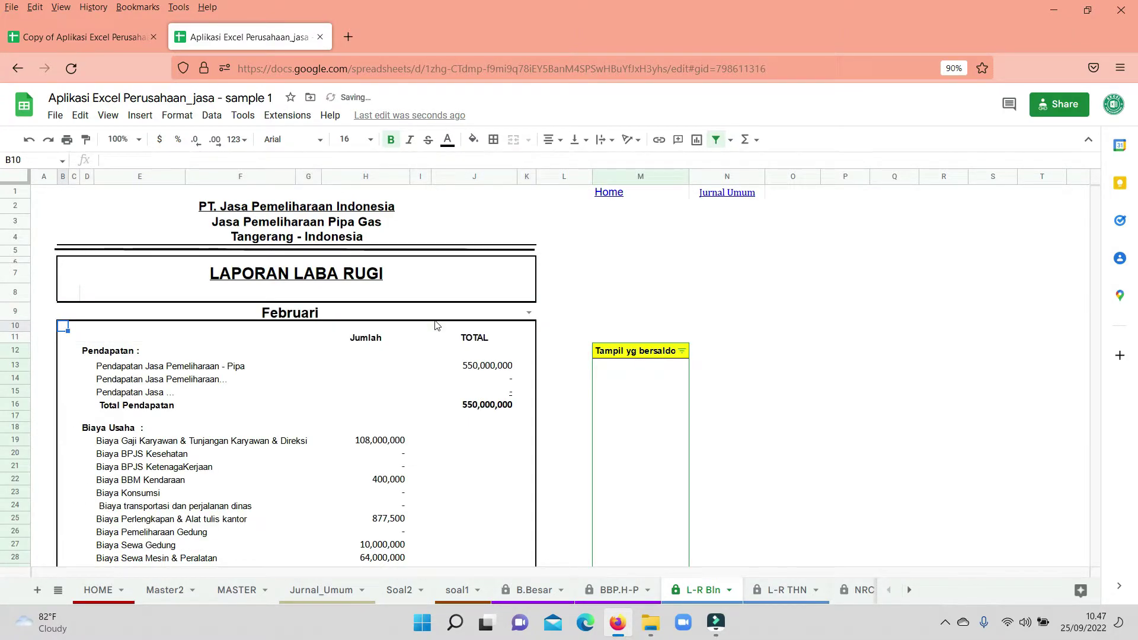
pyautogui.click(380, 382)
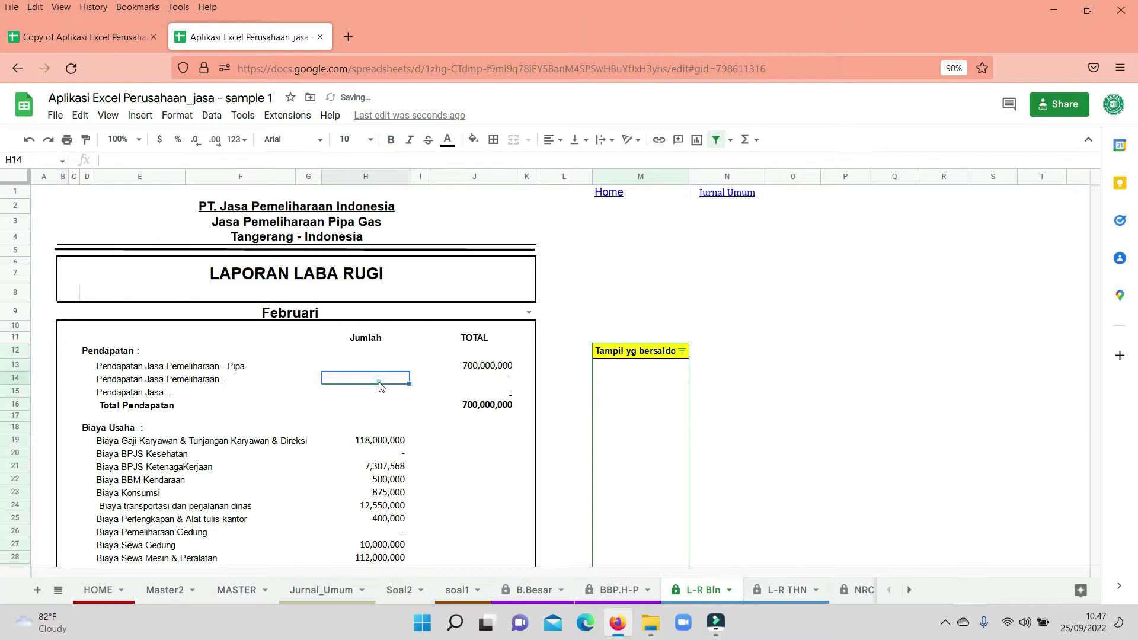
# - Retype the month as 'februari' and confirm Februari stays selected in the month list
pyautogui.click(528, 313)
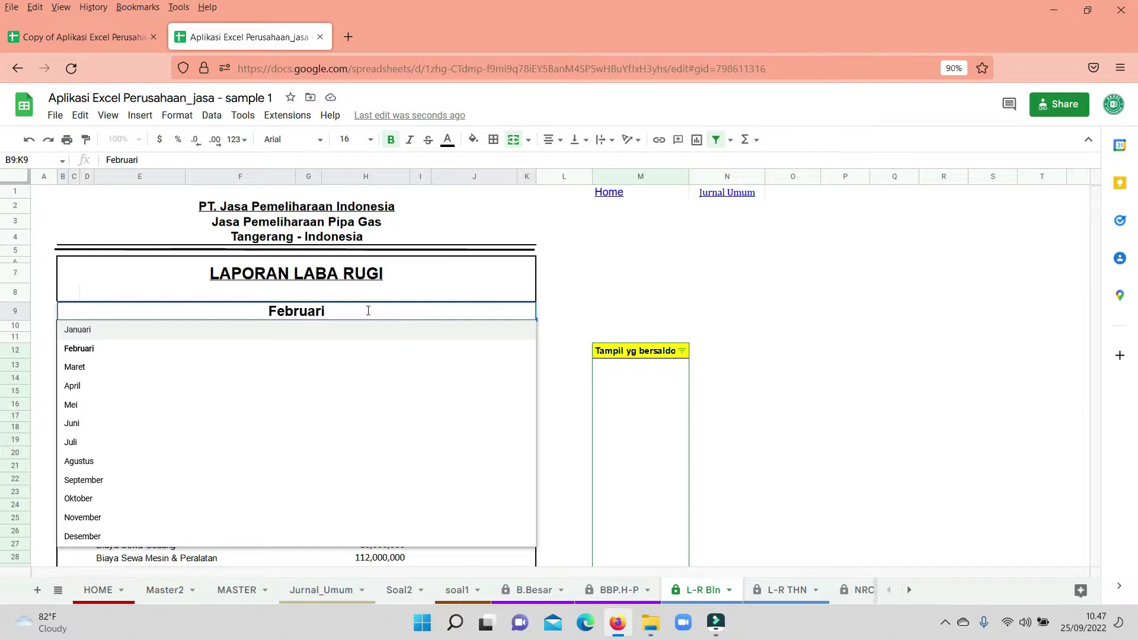
pyautogui.doubleClick(393, 308)
pyautogui.write('f')
pyautogui.write('ebruari')
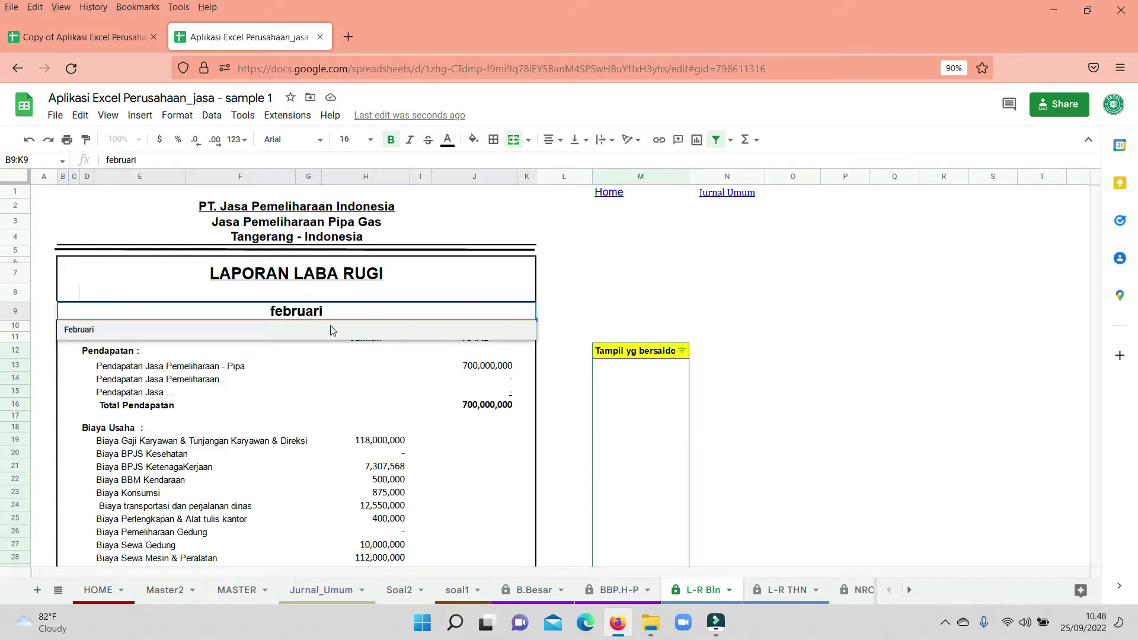
pyautogui.press('Return')
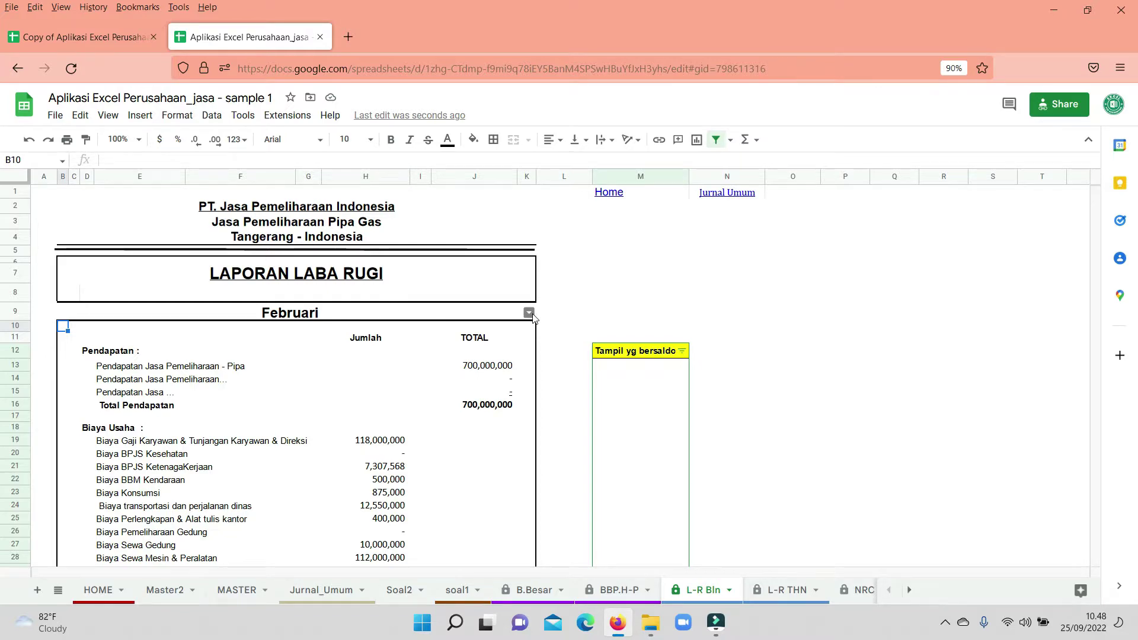
pyautogui.click(528, 313)
pyautogui.click(87, 354)
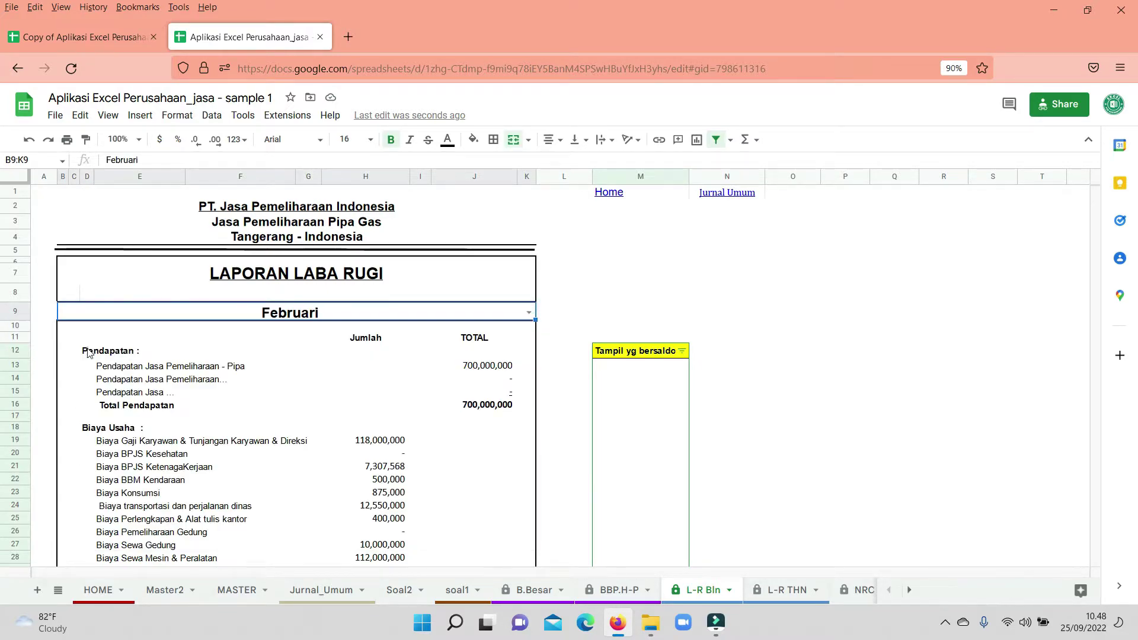
pyautogui.scroll(-4, 444, 440)
pyautogui.scroll(4, 495, 359)
pyautogui.scroll(-3, 495, 359)
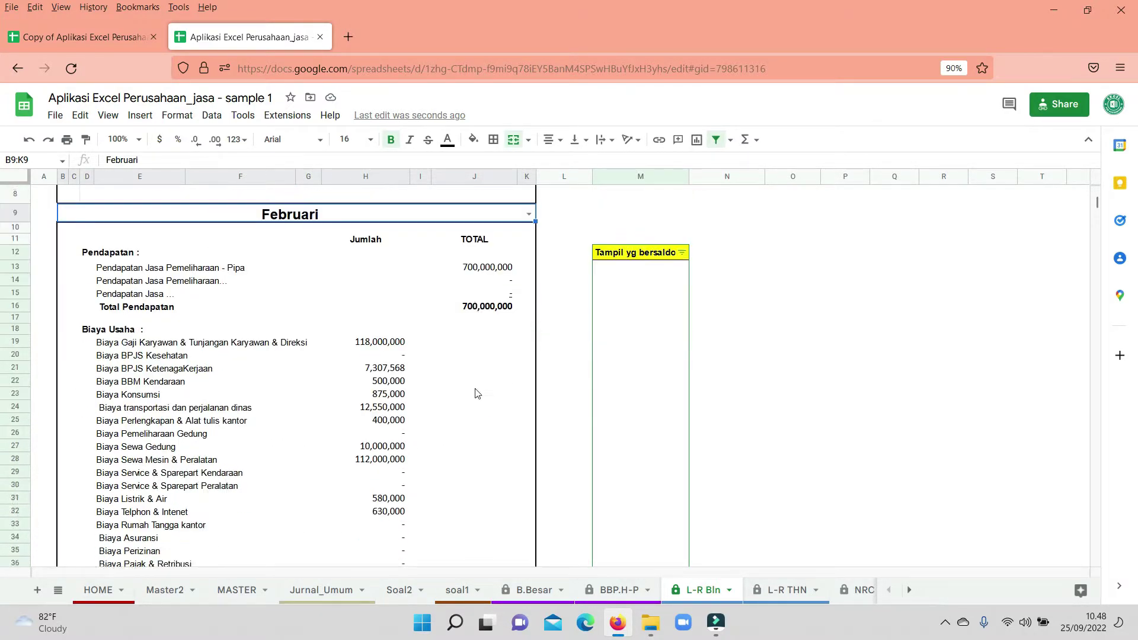
pyautogui.scroll(-3, 476, 392)
pyautogui.scroll(-2, 476, 392)
pyautogui.scroll(5, 484, 396)
pyautogui.scroll(3, 481, 395)
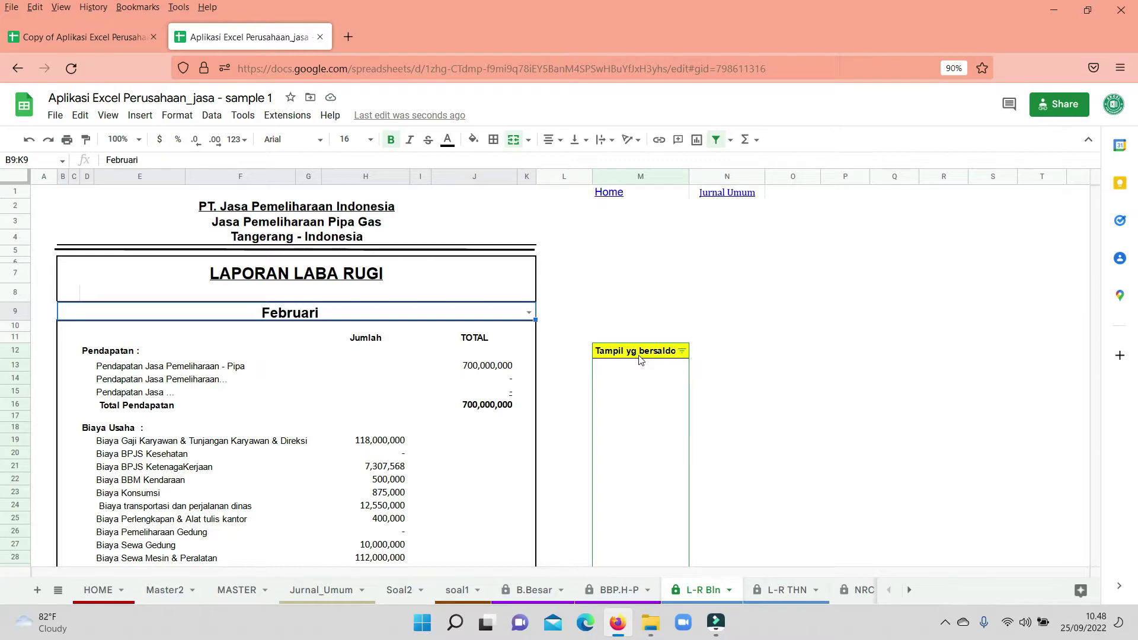
# - Filter the 'Tampil yg bersaldo' column to exclude (Blanks) and '-' rows
pyautogui.click(683, 353)
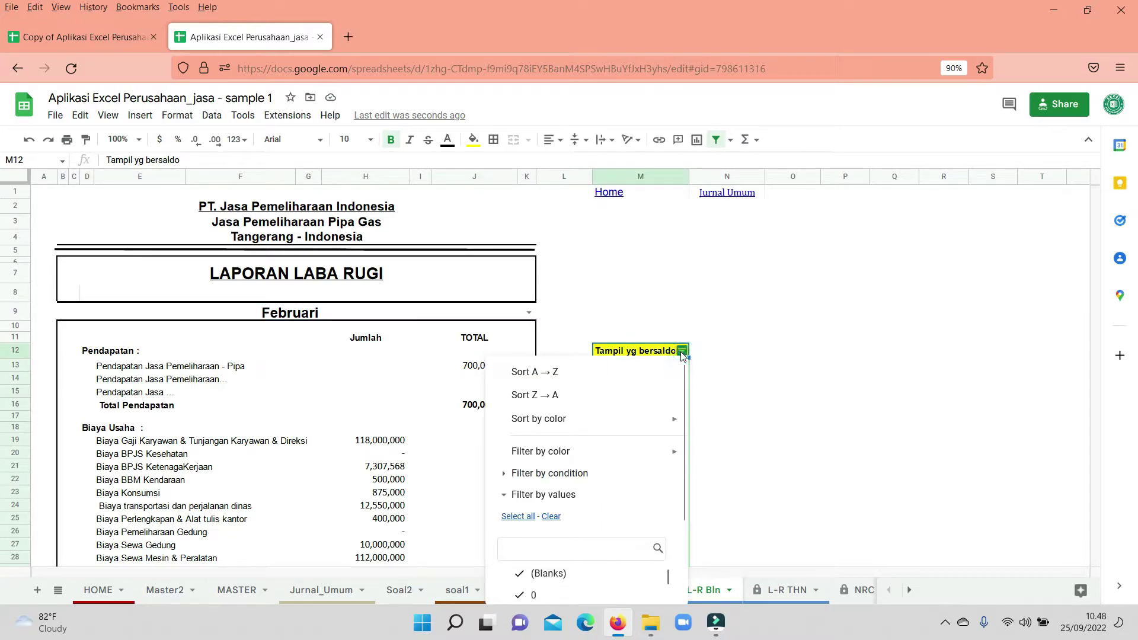
pyautogui.scroll(-3, 614, 498)
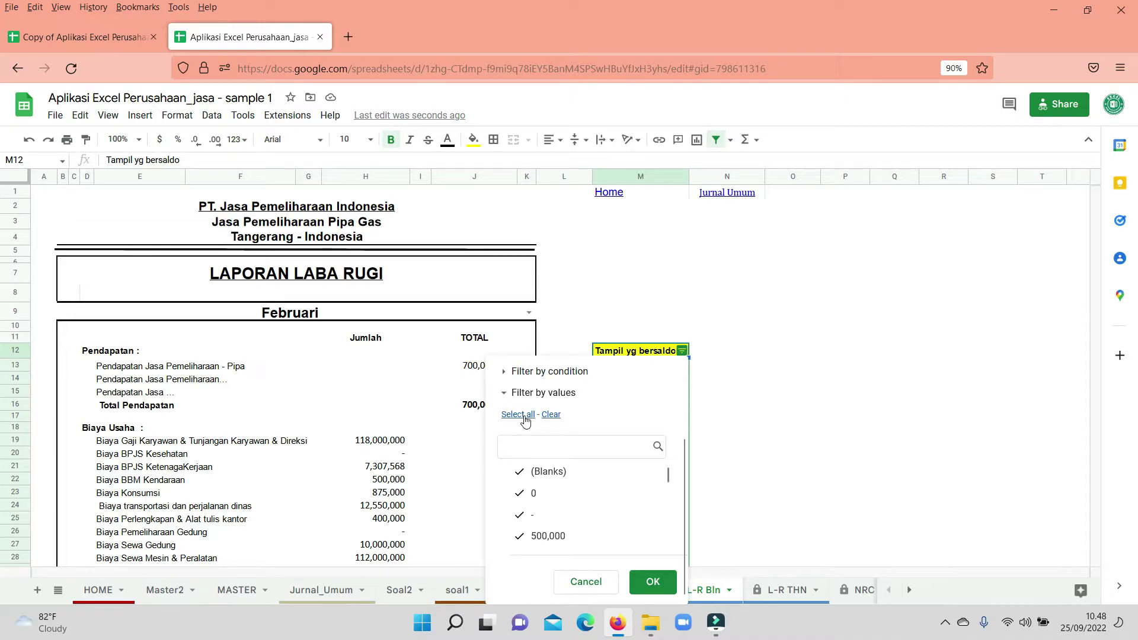
pyautogui.click(551, 415)
pyautogui.click(526, 478)
pyautogui.click(525, 512)
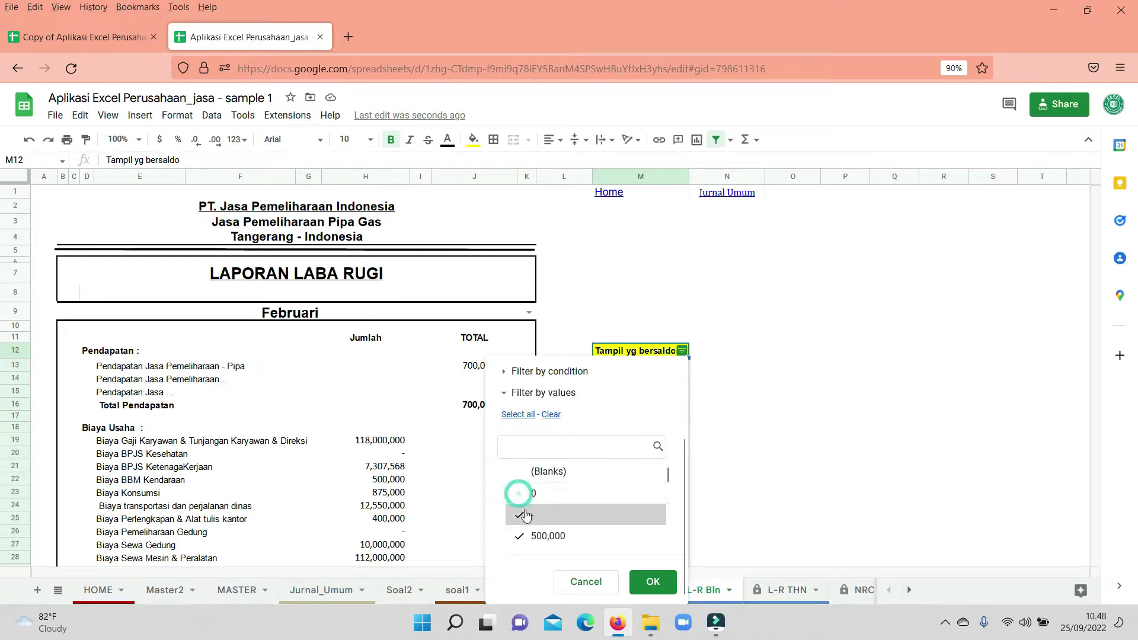
pyautogui.click(653, 582)
pyautogui.scroll(-5, 584, 459)
pyautogui.scroll(3, 582, 454)
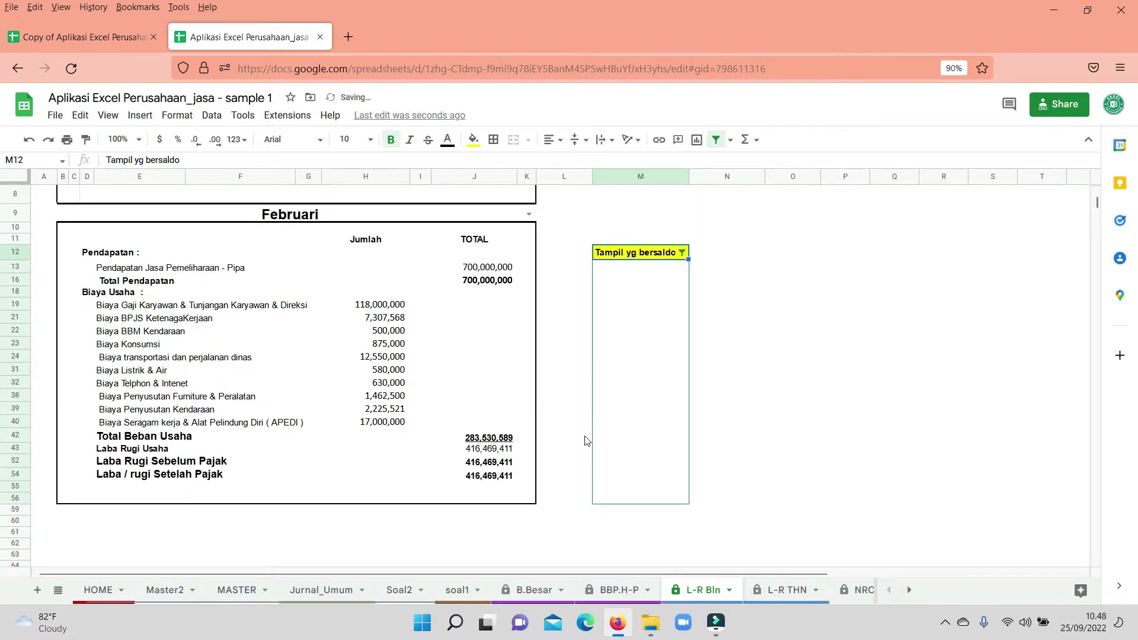
pyautogui.scroll(2, 585, 441)
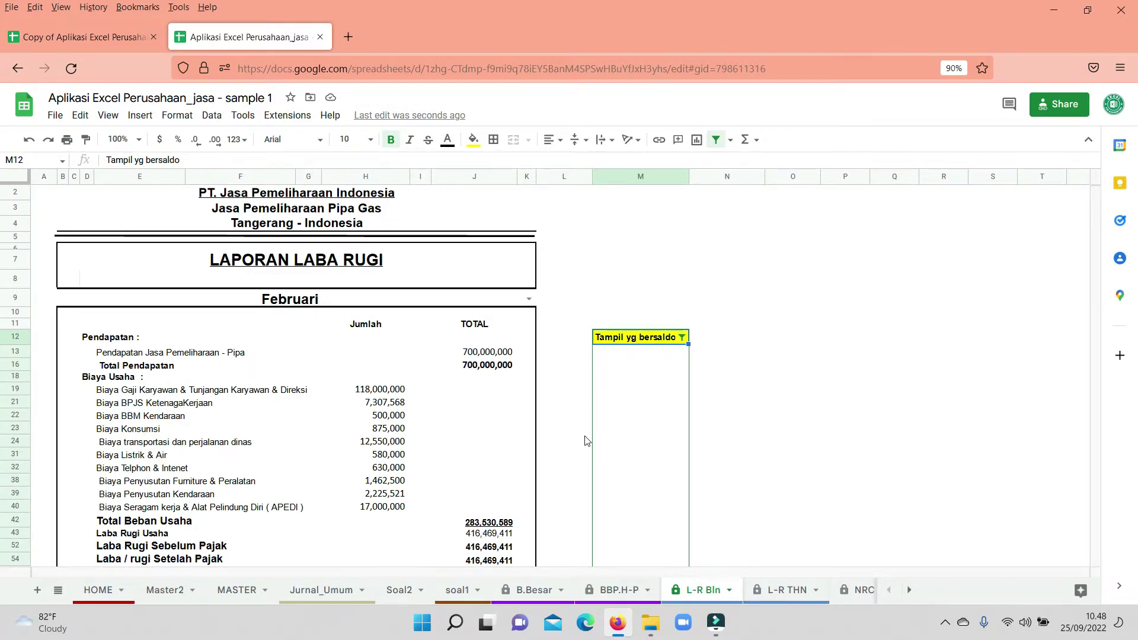
pyautogui.scroll(-2, 586, 441)
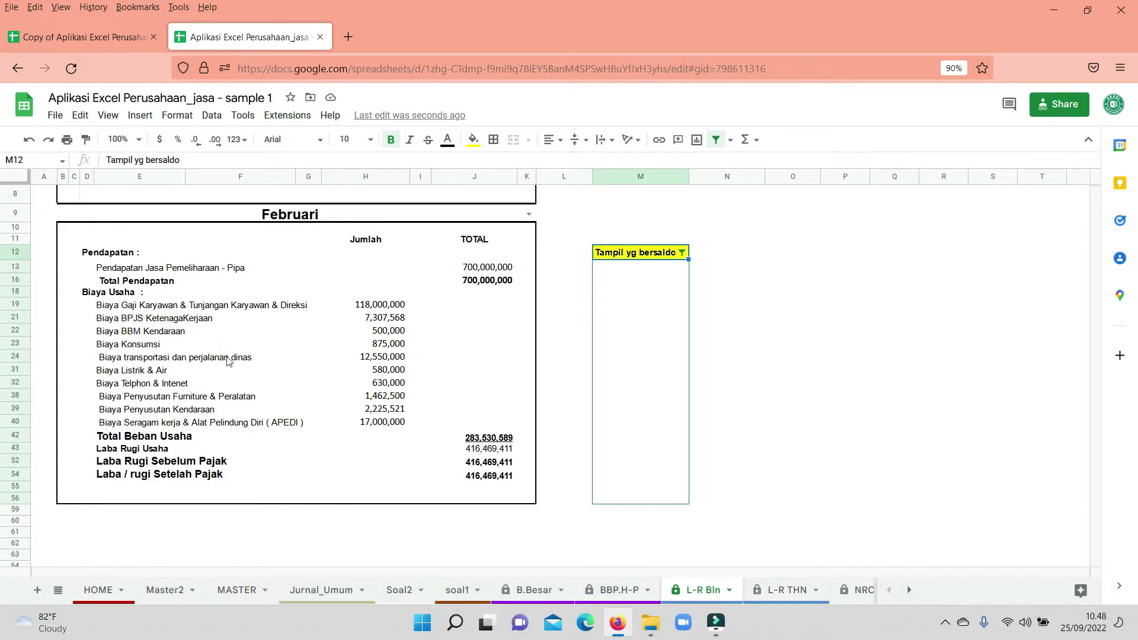
pyautogui.scroll(2, 541, 419)
pyautogui.click(794, 442)
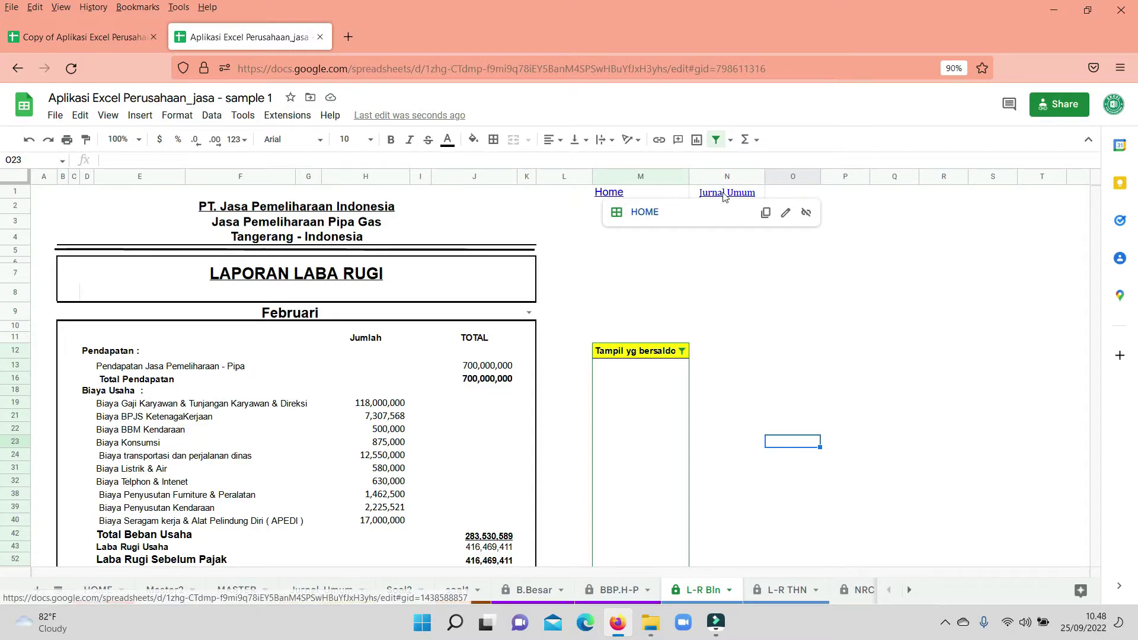
pyautogui.moveTo(727, 193)
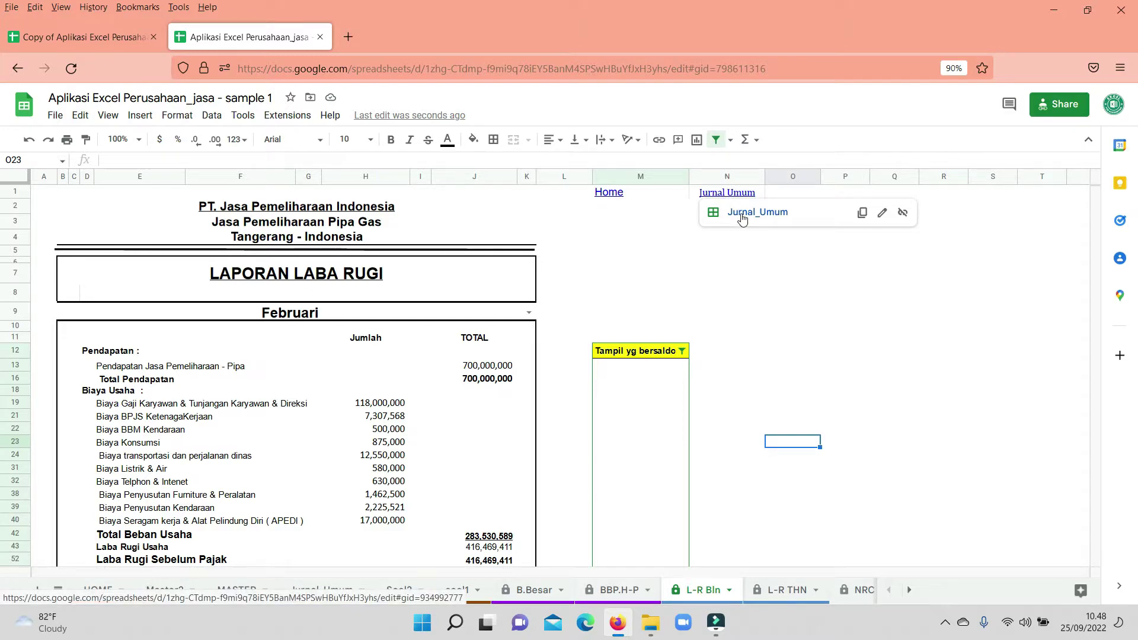
# - Follow the Jurnal Umum link, then the LR/Tahun link to the L-R THN 2022 sheet
pyautogui.click(743, 218)
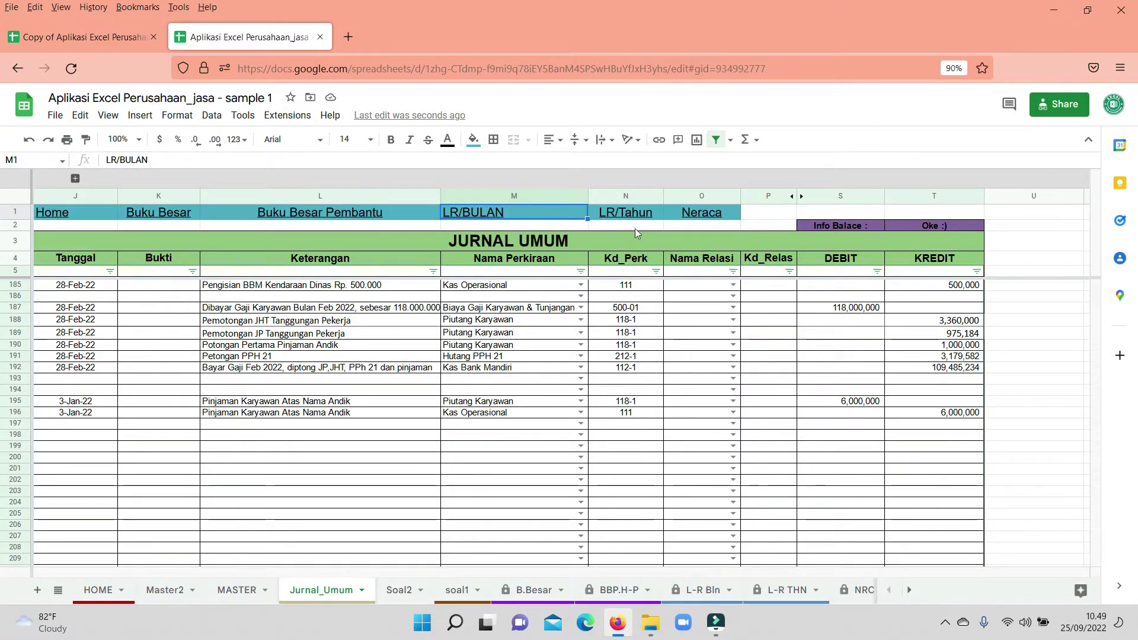
pyautogui.moveTo(640, 217)
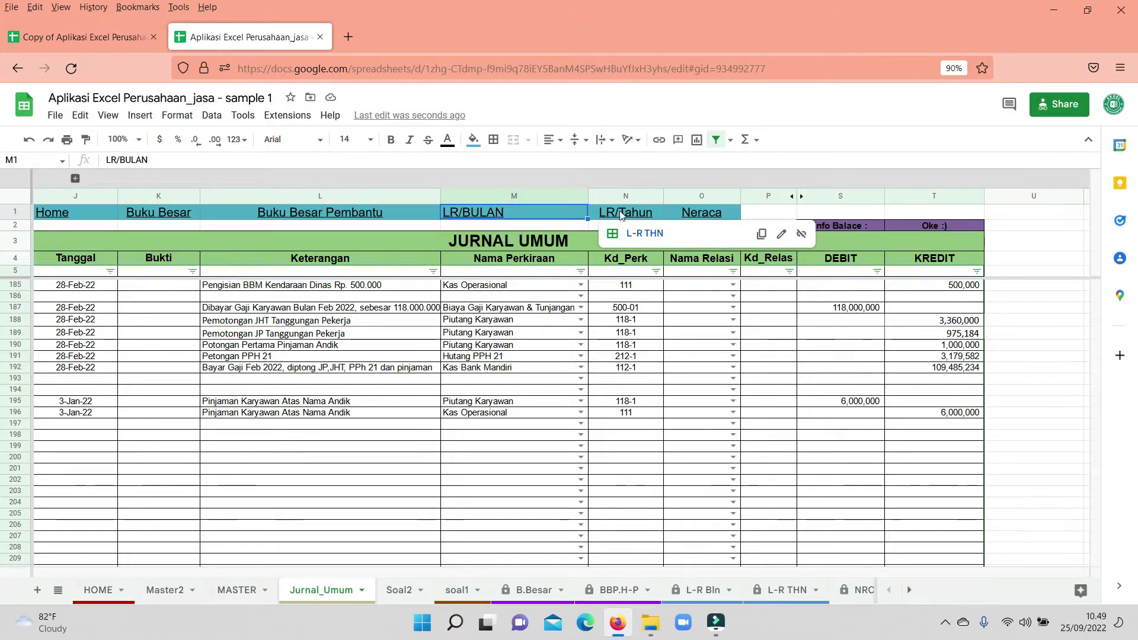
pyautogui.click(645, 235)
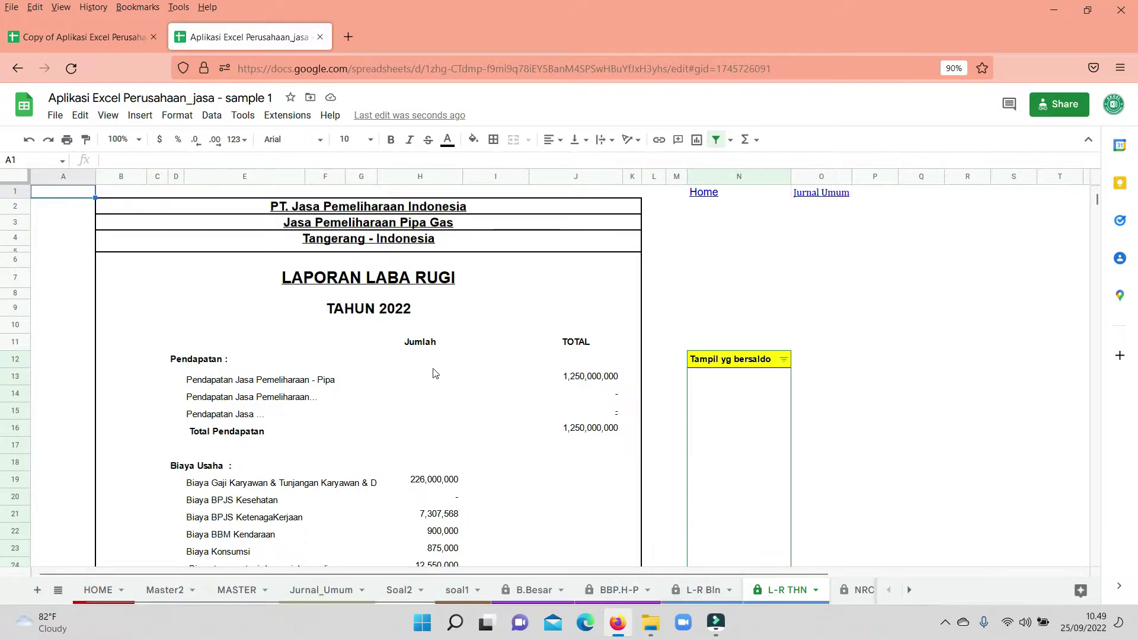
pyautogui.scroll(-3, 415, 361)
pyautogui.scroll(-5, 399, 356)
pyautogui.scroll(5, 399, 356)
pyautogui.scroll(5, 400, 356)
pyautogui.scroll(-5, 404, 356)
pyautogui.scroll(-5, 403, 356)
pyautogui.scroll(5, 403, 356)
pyautogui.scroll(5, 403, 356)
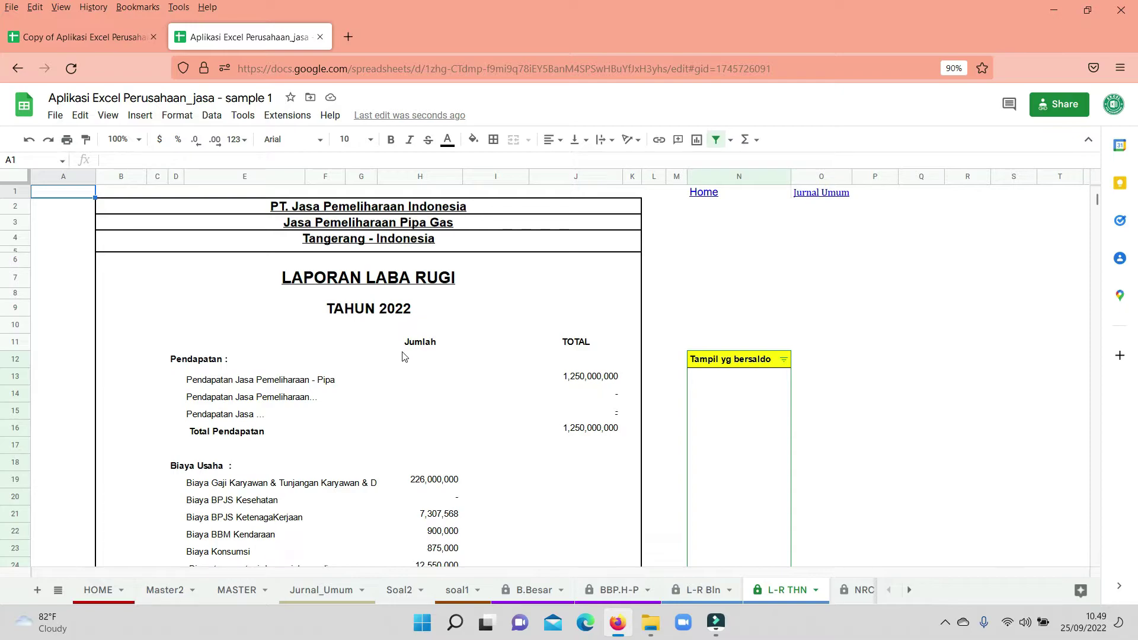
pyautogui.scroll(-5, 403, 356)
pyautogui.scroll(-5, 402, 357)
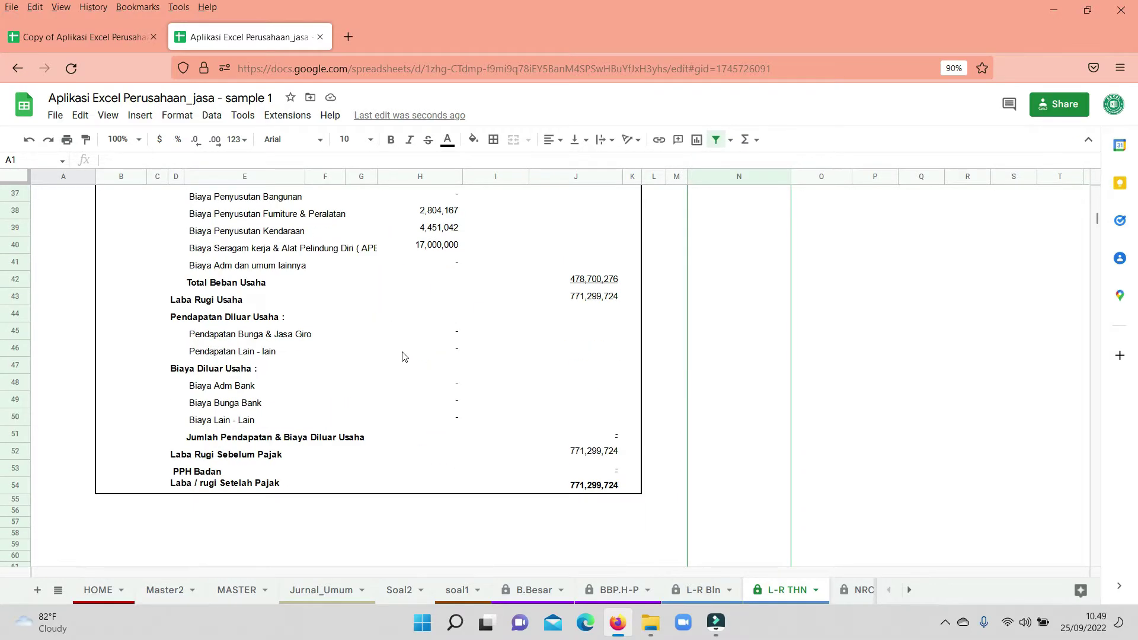
pyautogui.scroll(8, 403, 356)
pyautogui.scroll(-5, 406, 355)
pyautogui.scroll(-5, 521, 367)
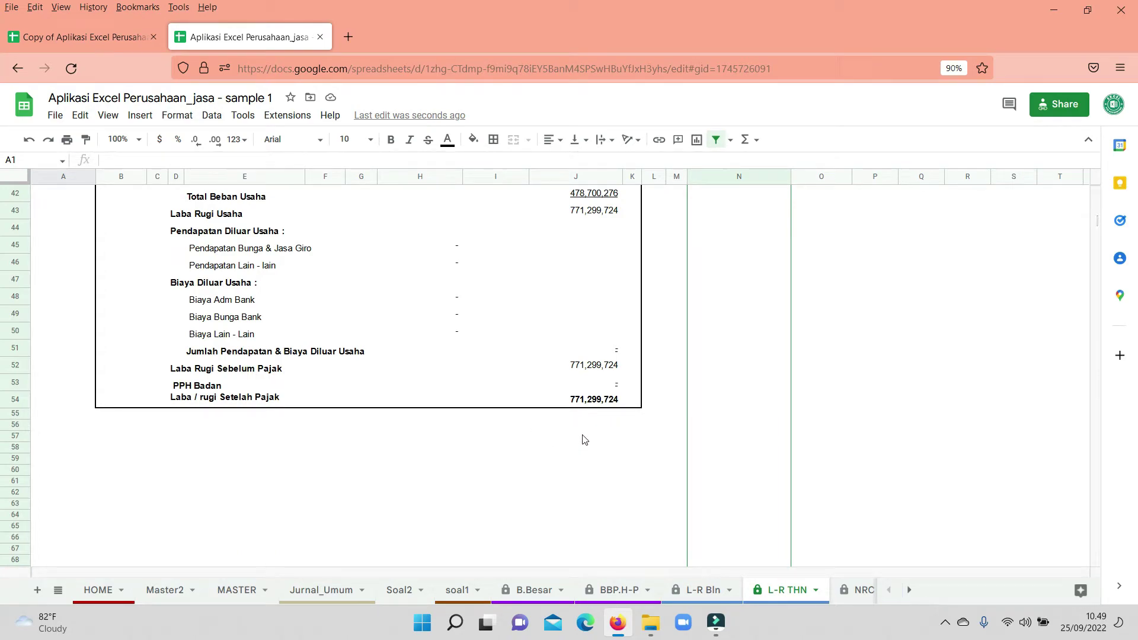
pyautogui.scroll(7, 584, 438)
# - Filter the yearly report's balance column to hide '-' and blank rows
pyautogui.scroll(7, 652, 415)
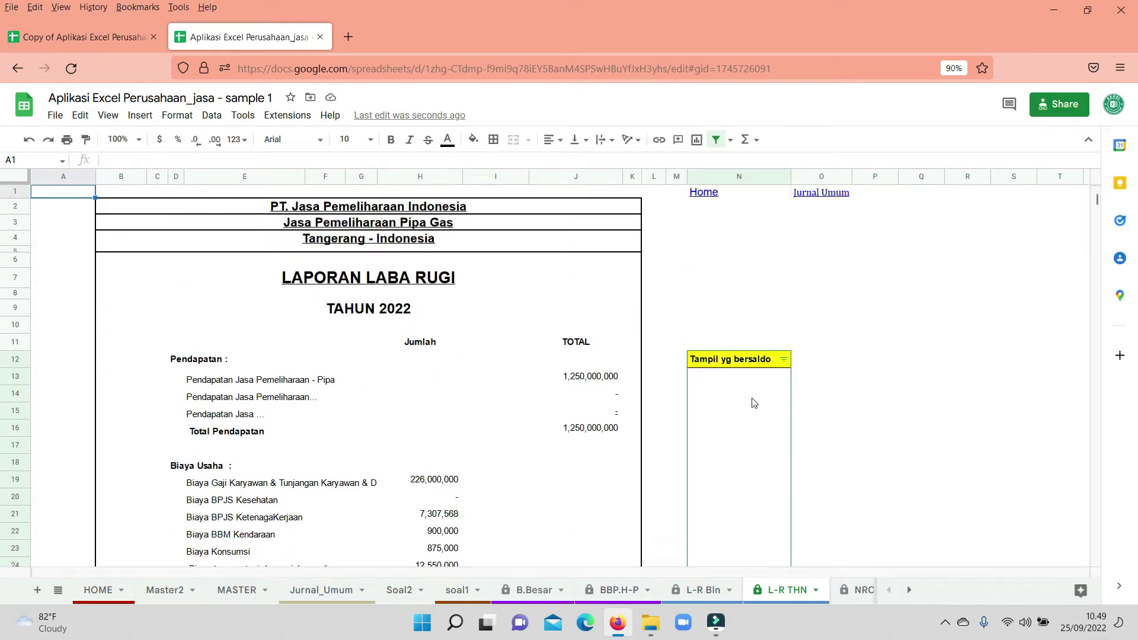
pyautogui.click(752, 396)
pyautogui.click(783, 360)
pyautogui.scroll(-2, 661, 285)
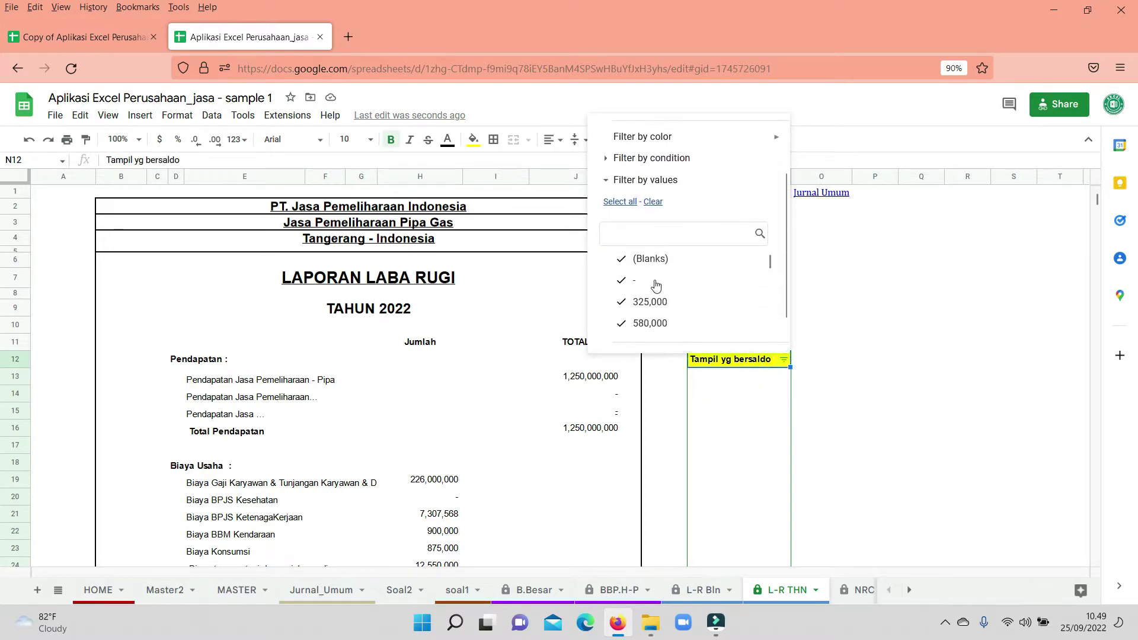
pyautogui.scroll(-2, 628, 264)
pyautogui.click(617, 248)
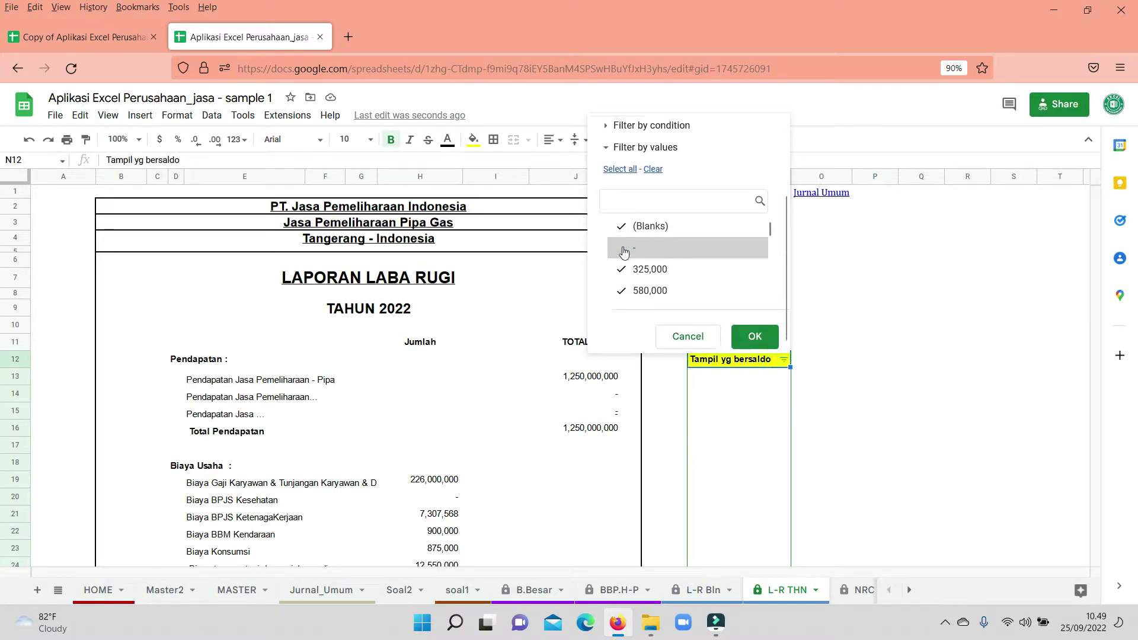
pyautogui.scroll(2, 619, 261)
pyautogui.click(621, 288)
pyautogui.scroll(-5, 770, 338)
pyautogui.scroll(5, 741, 332)
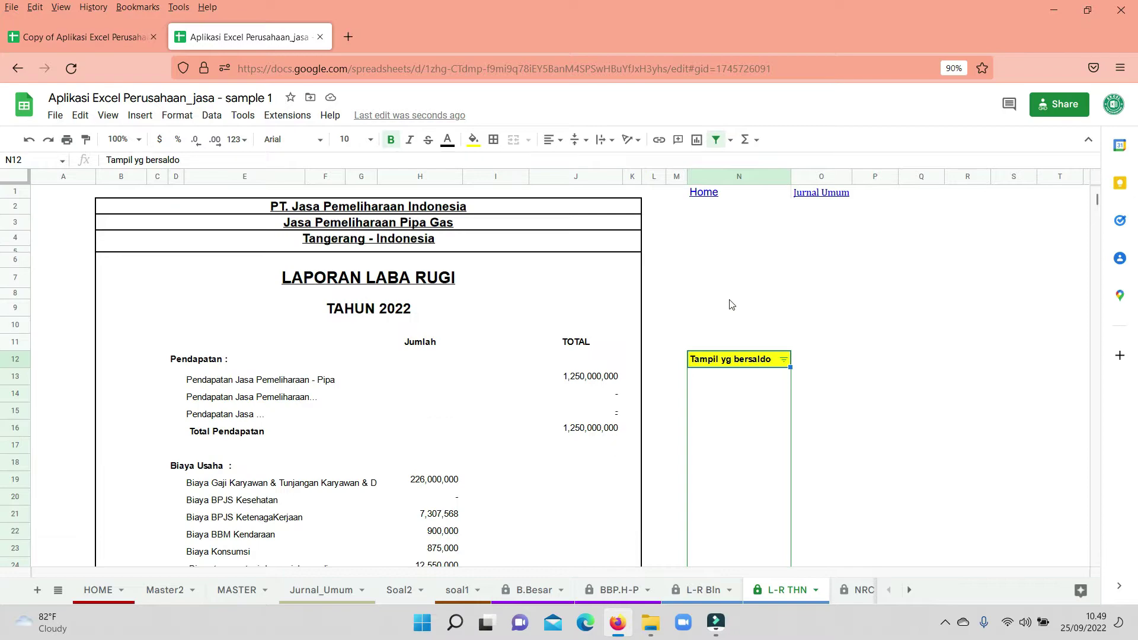
pyautogui.scroll(-2, 728, 334)
pyautogui.click(780, 279)
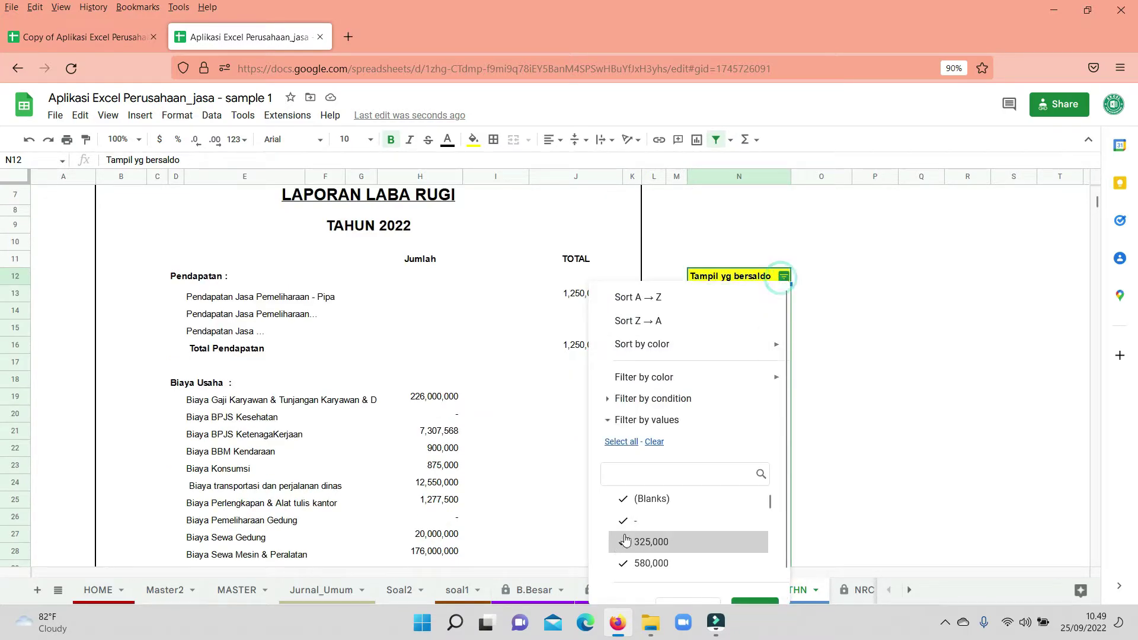
pyautogui.click(753, 605)
pyautogui.scroll(-5, 617, 421)
pyautogui.scroll(5, 616, 421)
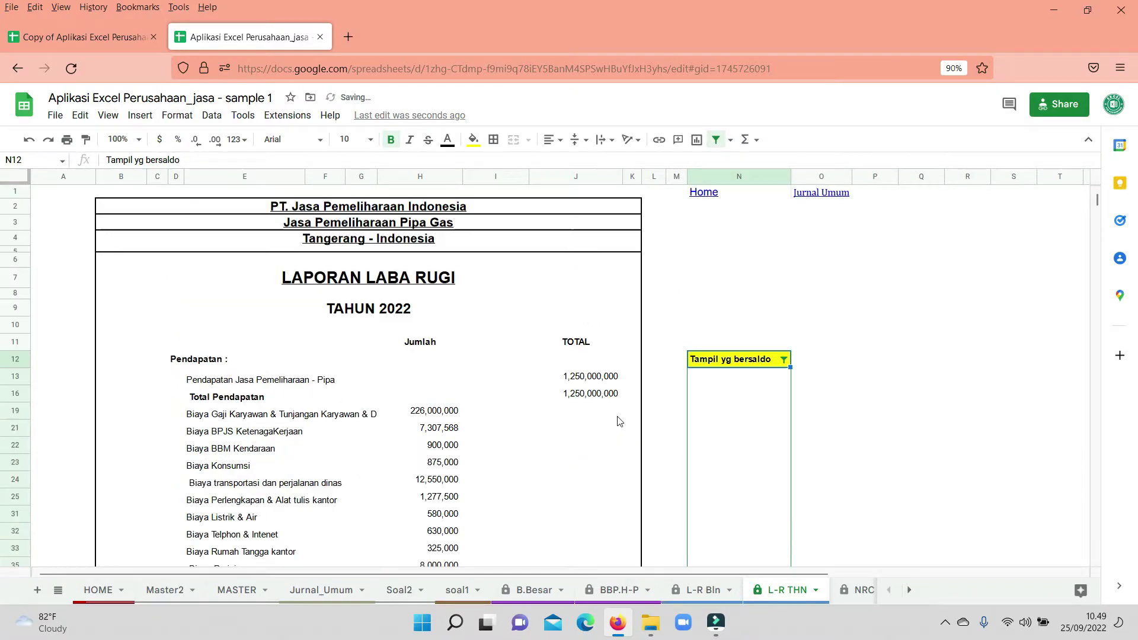
# - Follow the Jurnal Umum and Neraca links to the NRCS balance sheet and scroll through it
pyautogui.click(821, 192)
pyautogui.click(830, 214)
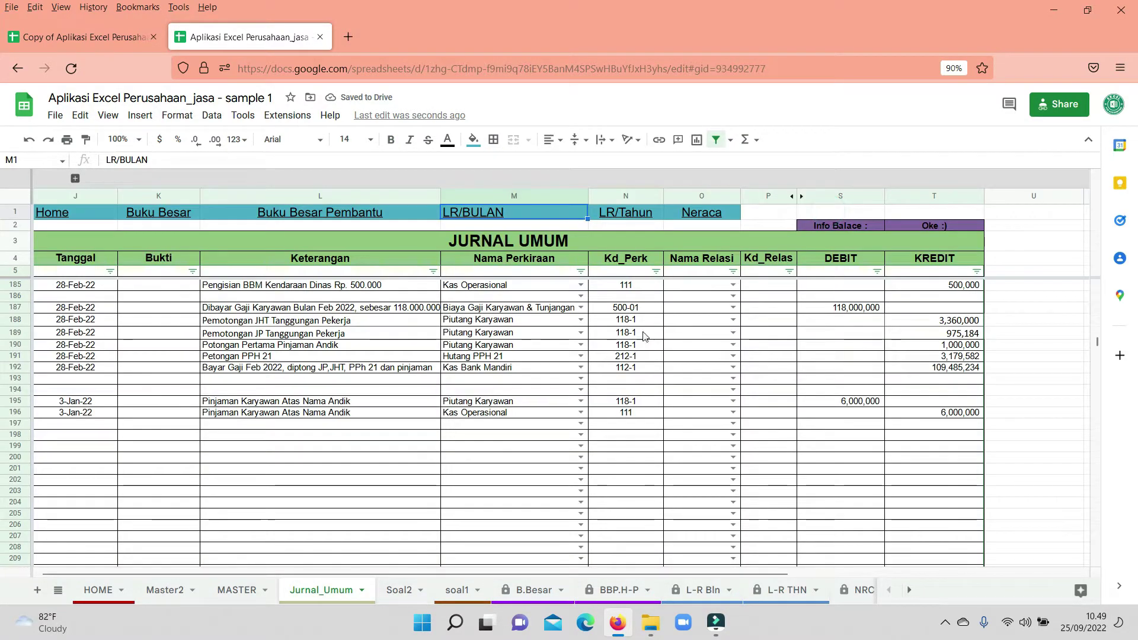
pyautogui.click(702, 215)
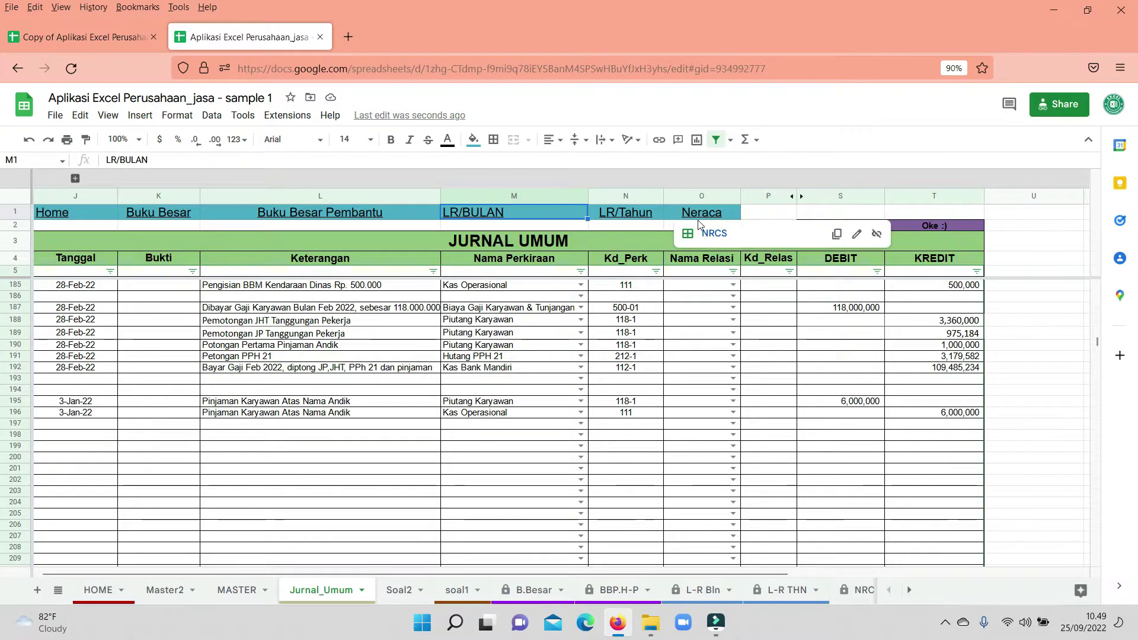
pyautogui.click(711, 233)
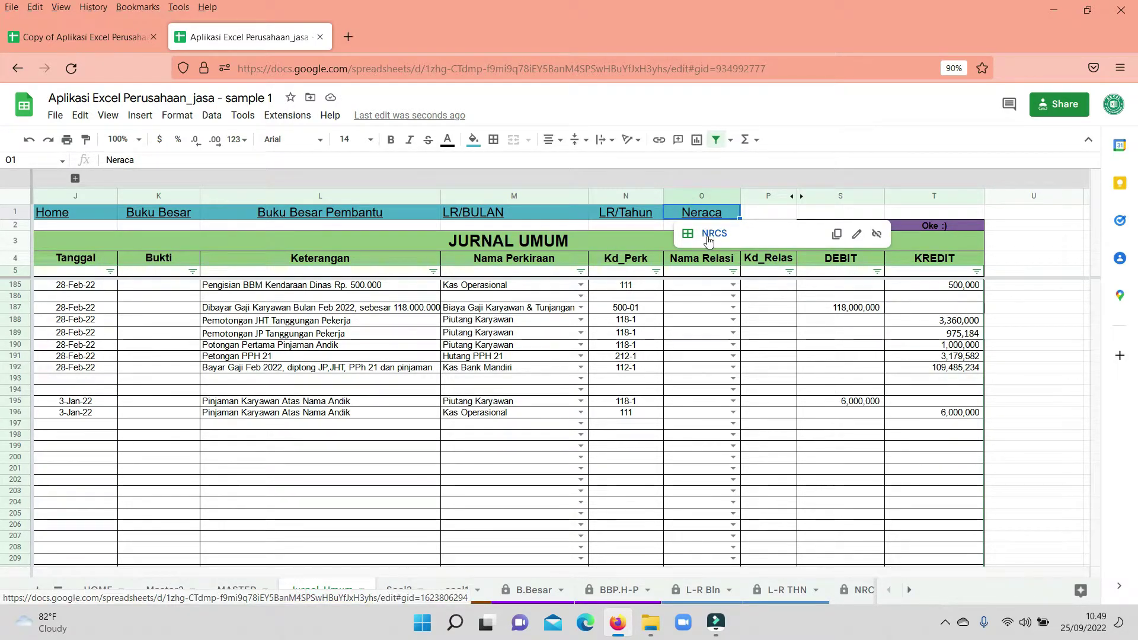
pyautogui.click(790, 486)
pyautogui.scroll(-5, 790, 484)
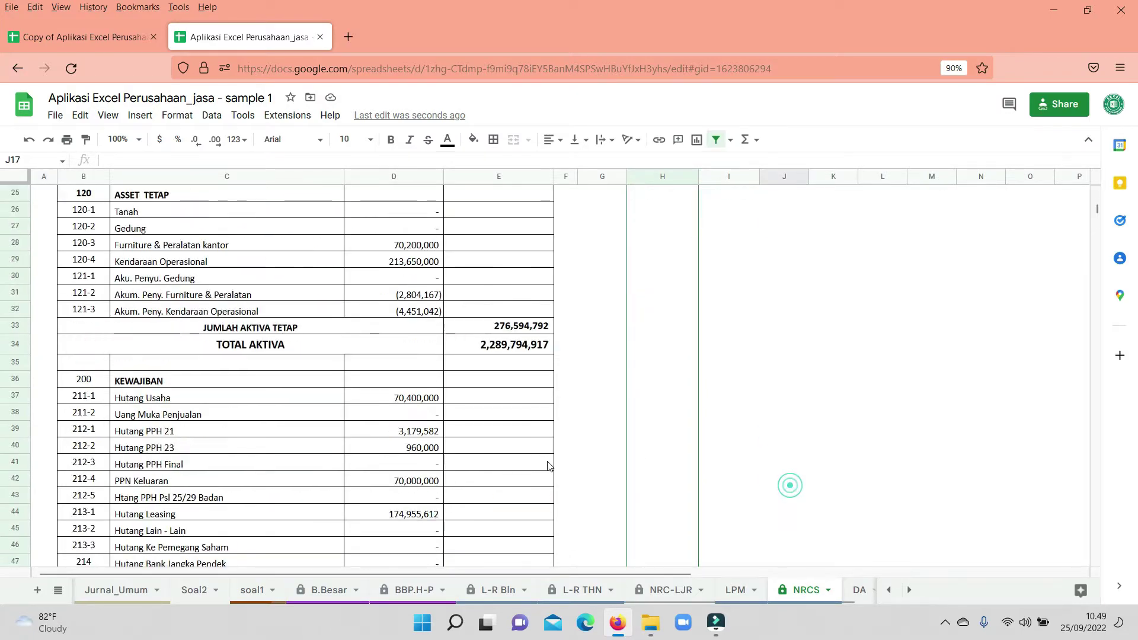
pyautogui.scroll(-5, 653, 469)
pyautogui.scroll(10, 546, 455)
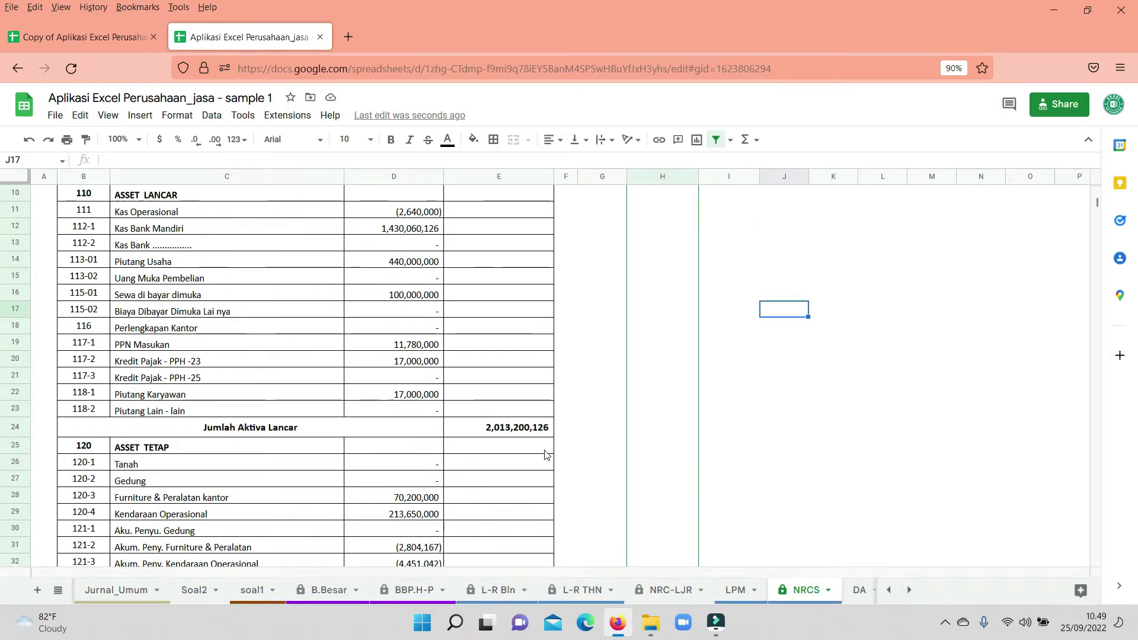
pyautogui.scroll(3, 546, 455)
# - Enter 28/02/2022 as the balance sheet date in merged cell B7:E7
pyautogui.click(307, 302)
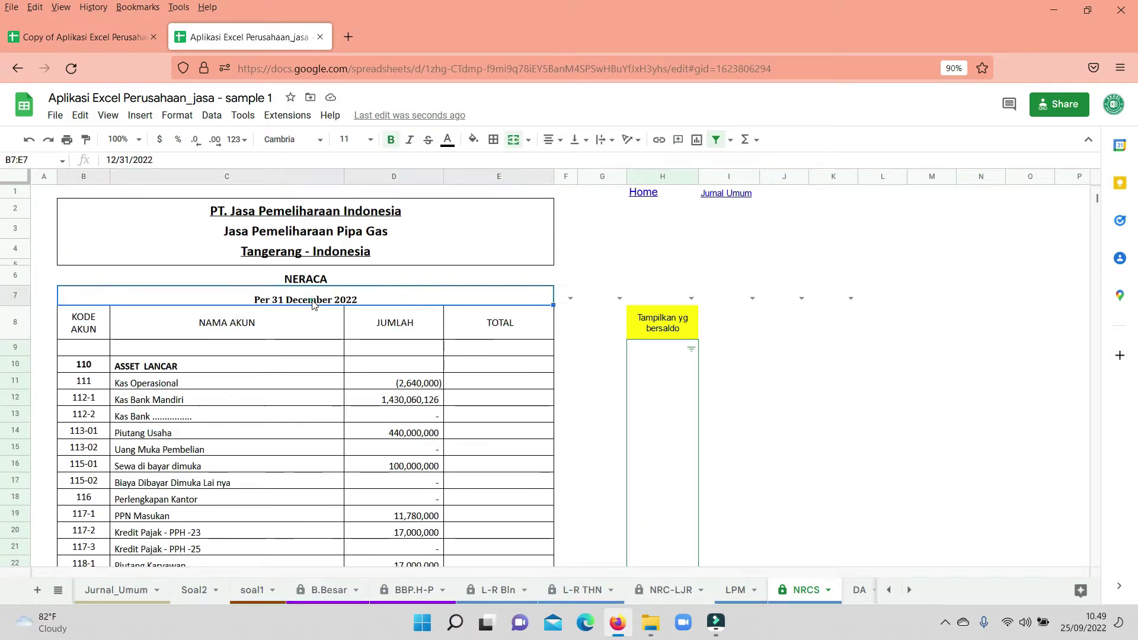
pyautogui.write('31')
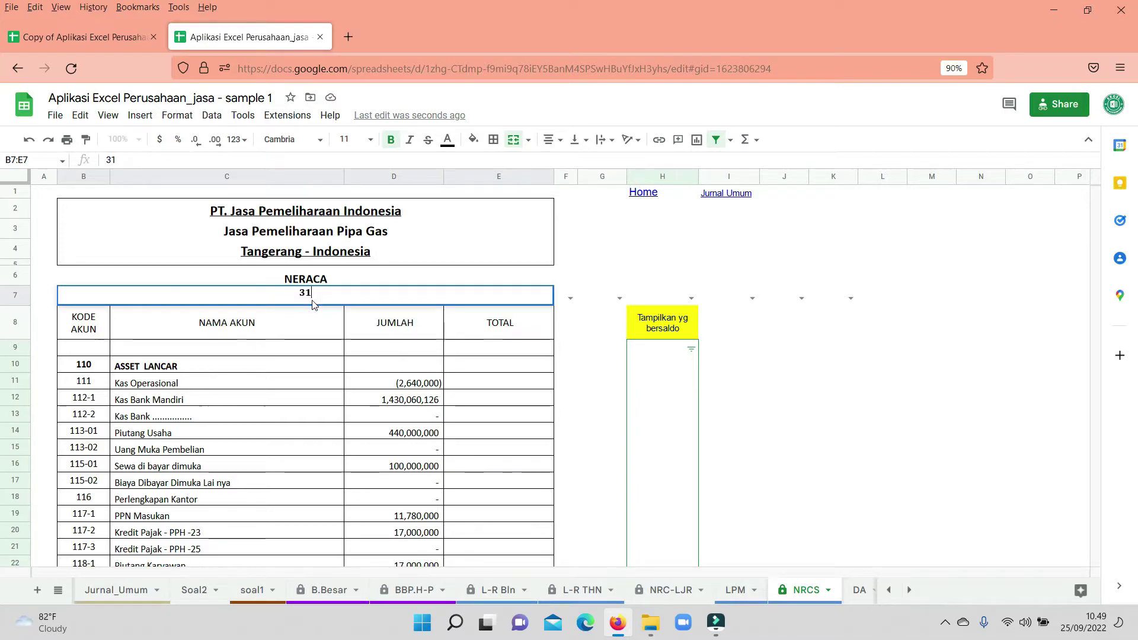
pyautogui.write('/')
pyautogui.write('02/')
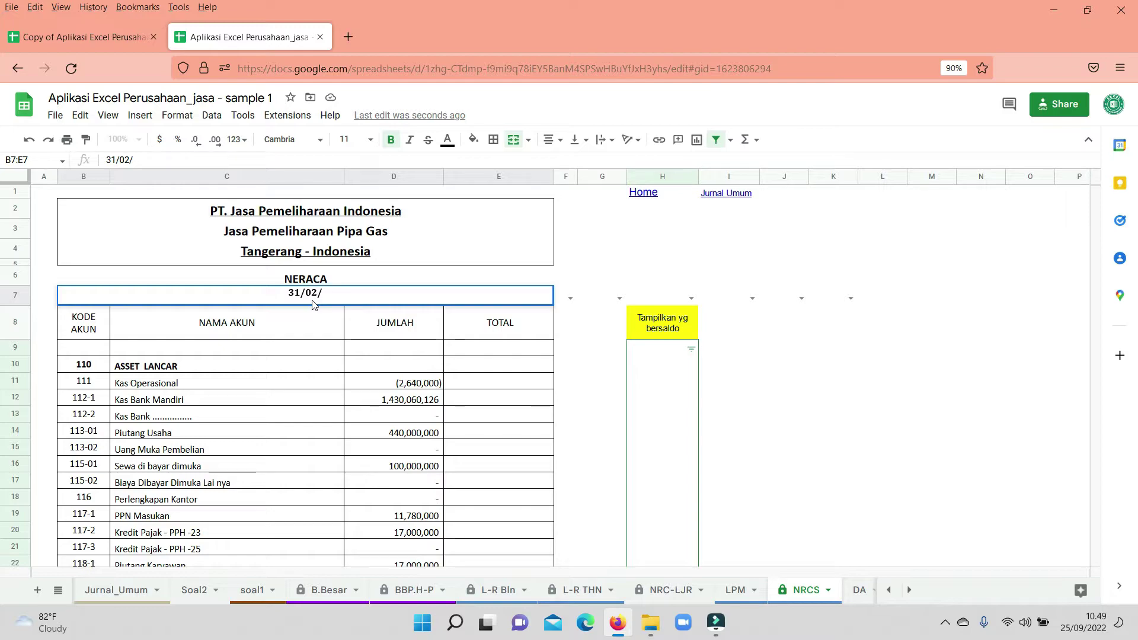
pyautogui.write('+')
pyautogui.press('BackSpace')
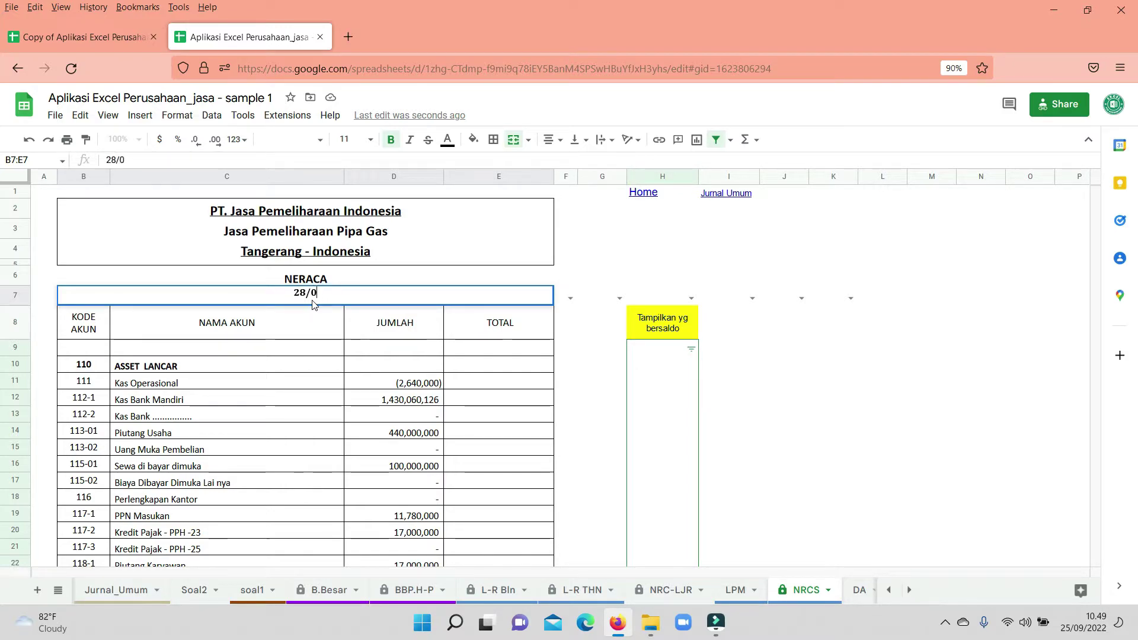
pyautogui.write('2/2022')
pyautogui.press('Return')
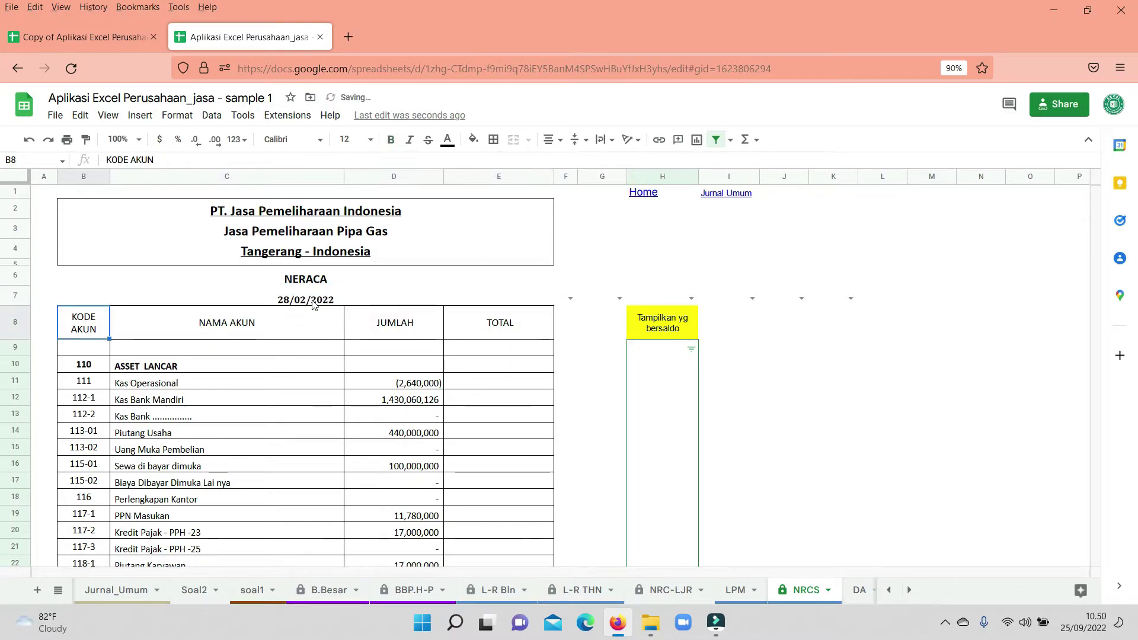
pyautogui.scroll(-5, 418, 386)
pyautogui.scroll(5, 428, 415)
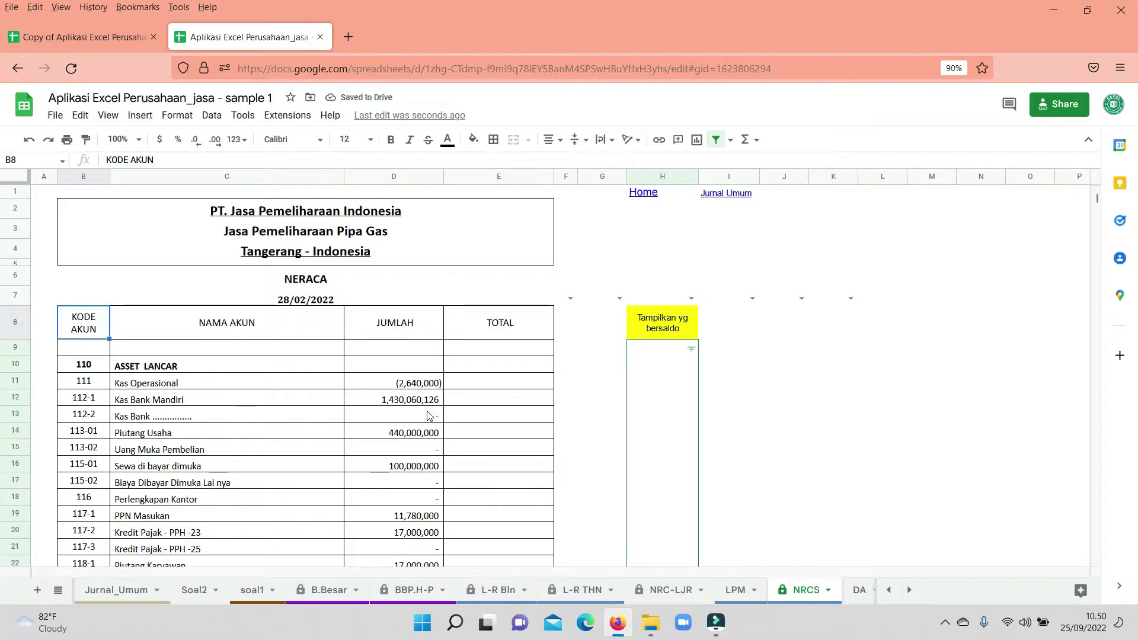
pyautogui.scroll(-5, 428, 415)
pyautogui.scroll(2, 428, 415)
pyautogui.scroll(1, 428, 415)
pyautogui.scroll(2, 428, 415)
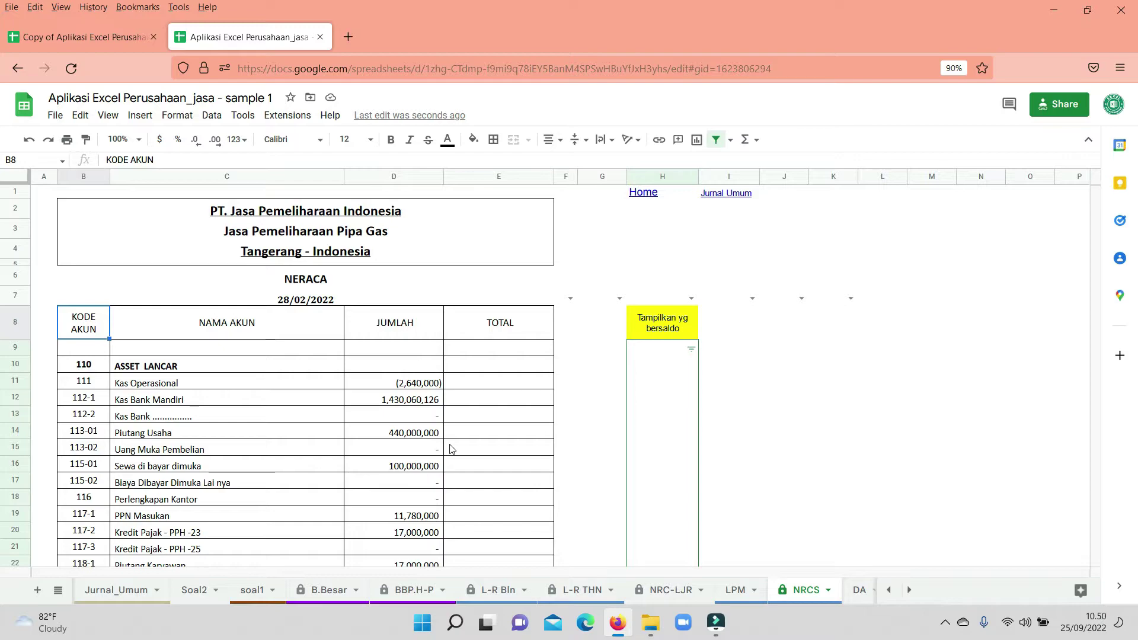
pyautogui.scroll(-5, 427, 410)
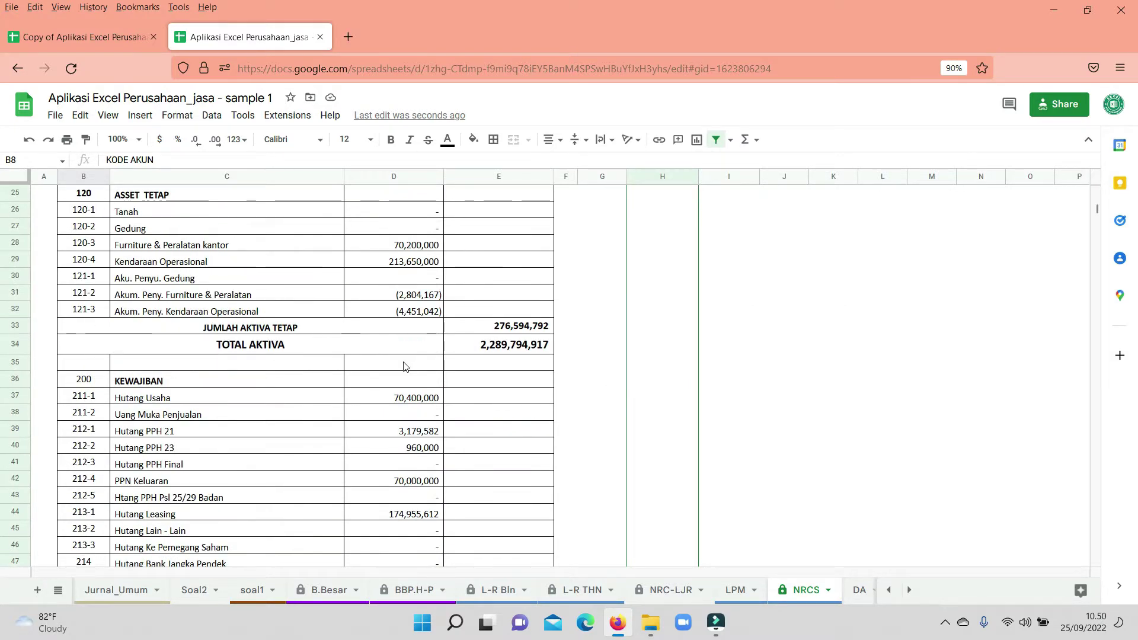
pyautogui.scroll(-5, 405, 374)
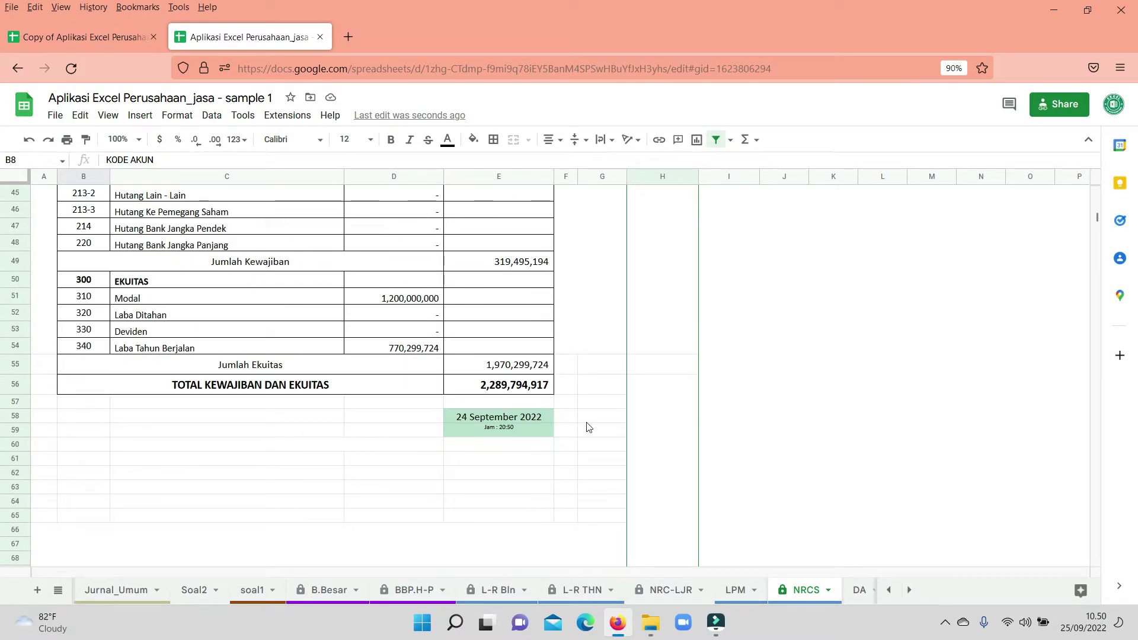
pyautogui.scroll(10, 590, 428)
# - Filter the 'Tampilkan yg bersaldo' column in H to exclude the '-' value
pyautogui.click(646, 401)
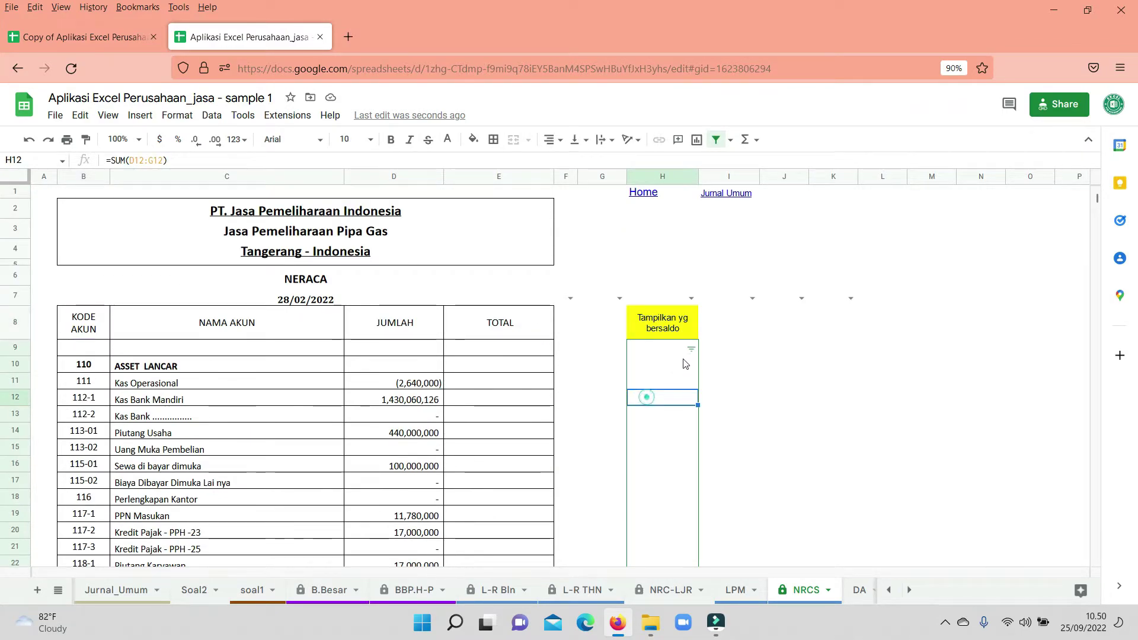
pyautogui.click(691, 350)
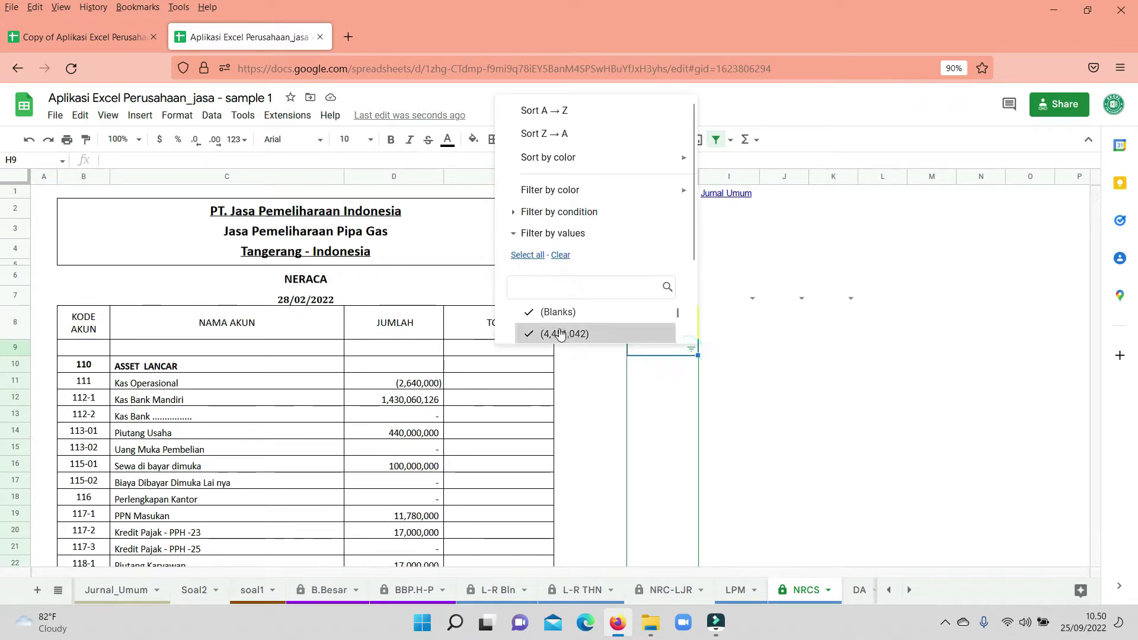
pyautogui.scroll(-2, 560, 334)
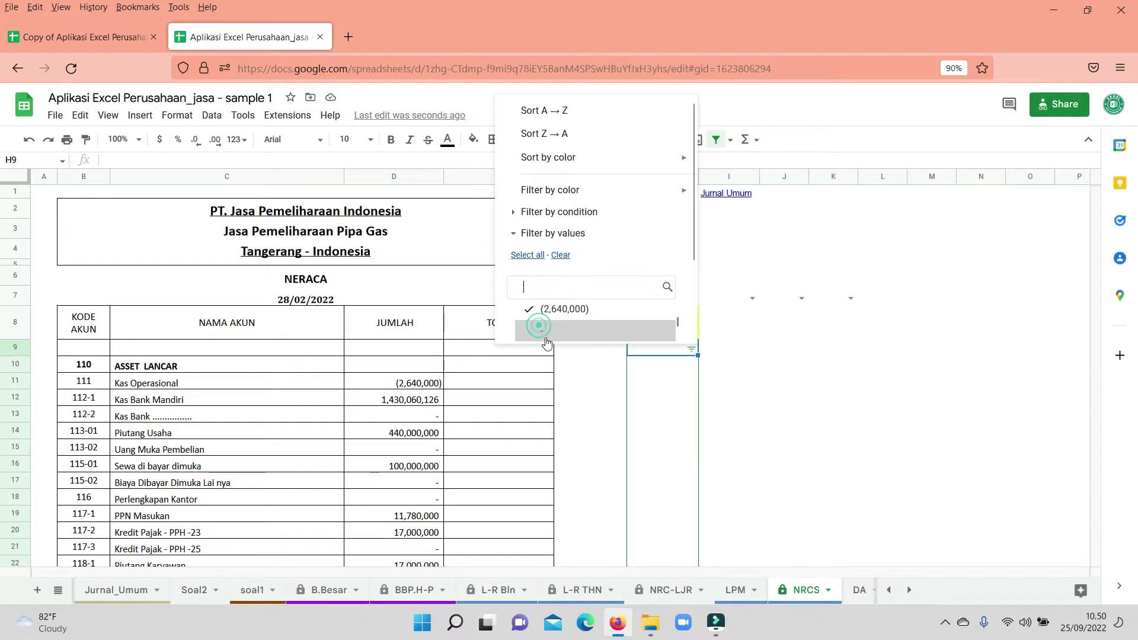
pyautogui.scroll(-2, 544, 334)
pyautogui.scroll(2, 544, 335)
pyautogui.scroll(-2, 547, 338)
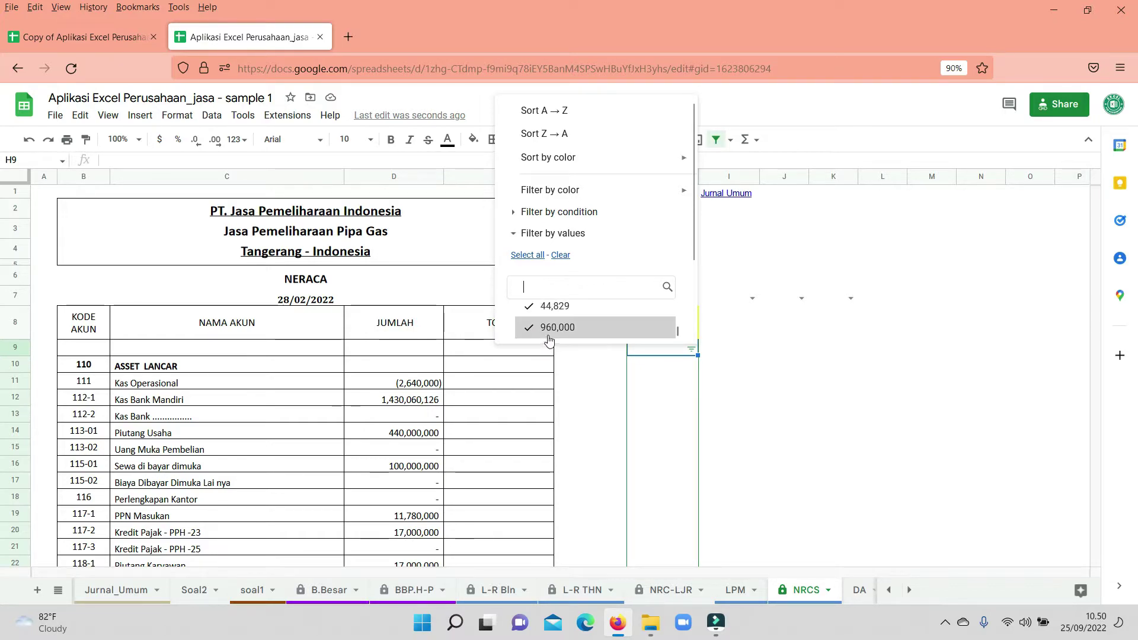
pyautogui.scroll(2, 549, 338)
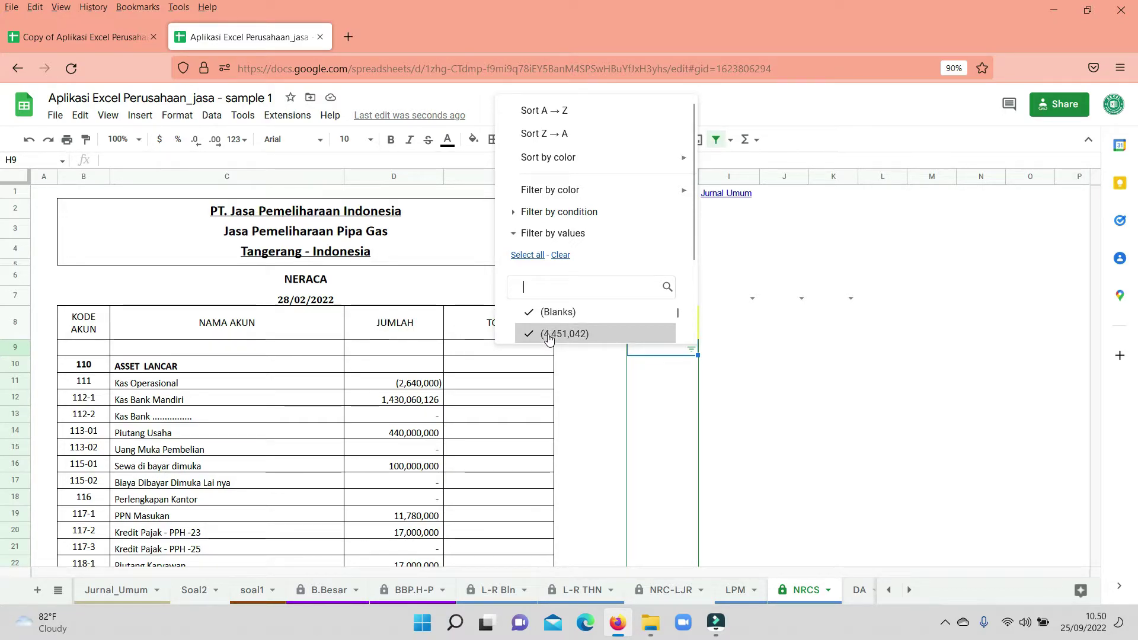
pyautogui.scroll(-1, 550, 335)
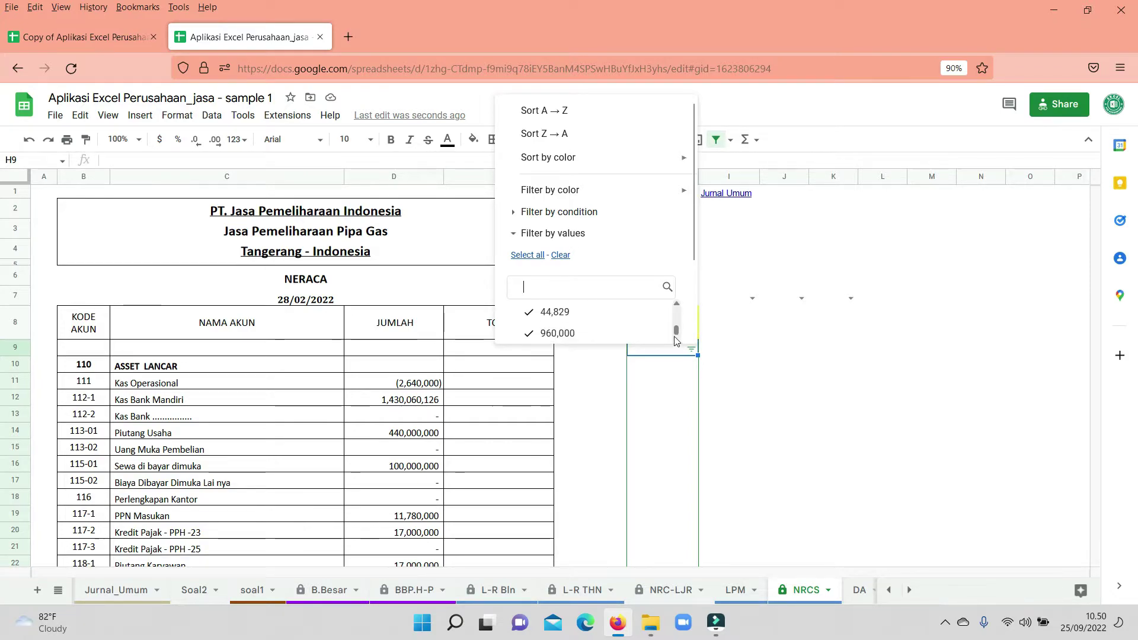
pyautogui.scroll(-3, 676, 350)
pyautogui.scroll(3, 681, 350)
pyautogui.click(692, 350)
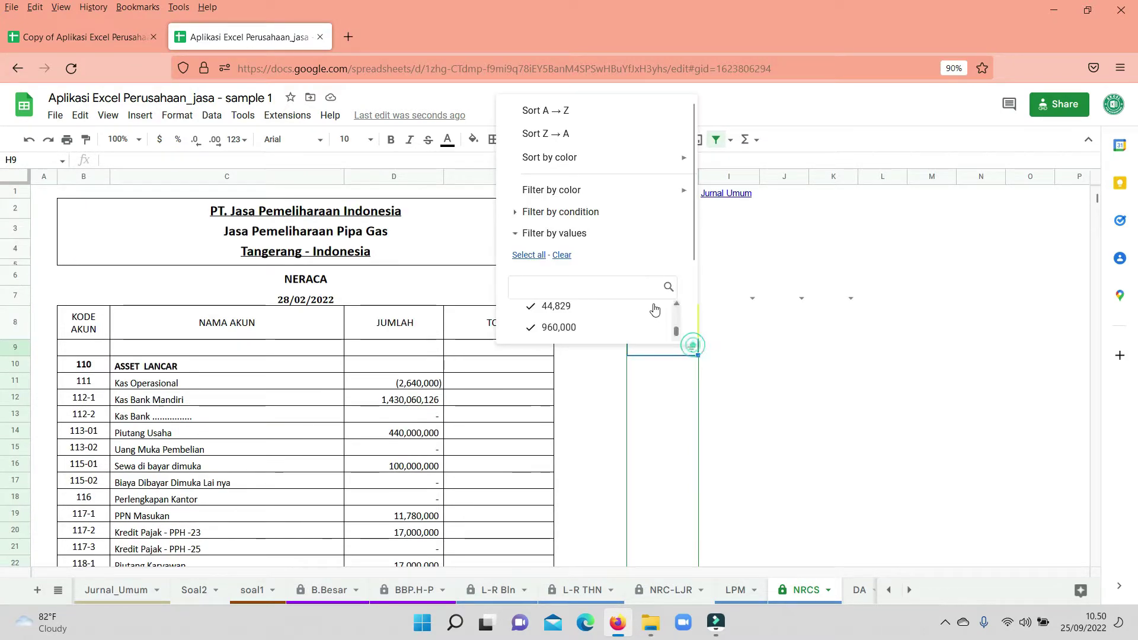
pyautogui.scroll(-2, 546, 276)
pyautogui.scroll(1, 546, 276)
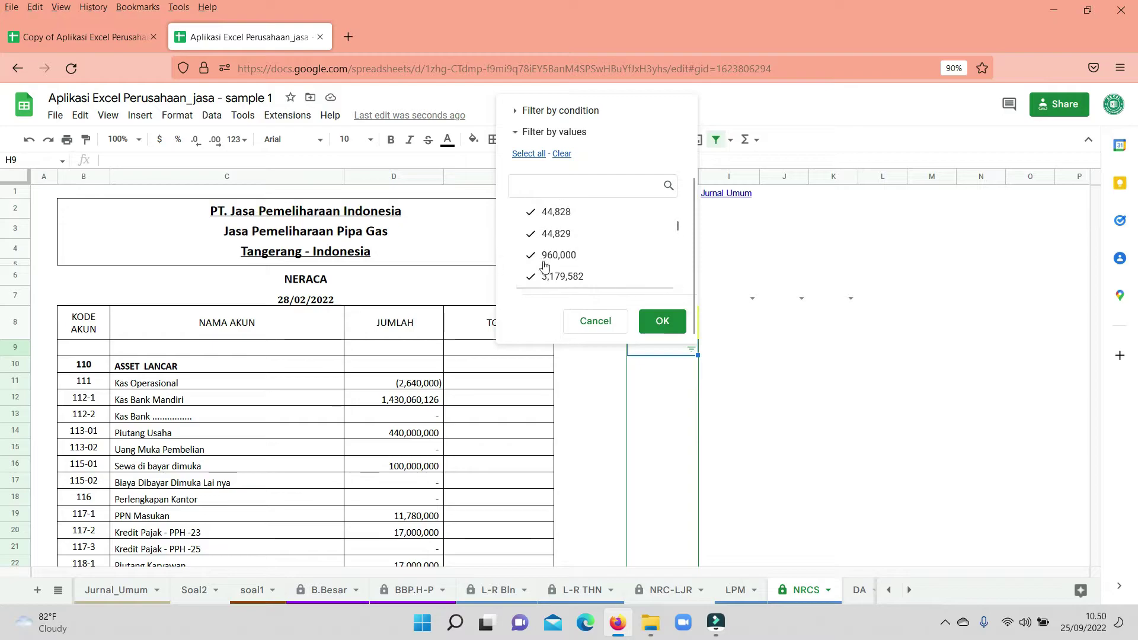
pyautogui.scroll(2, 547, 262)
pyautogui.click(538, 229)
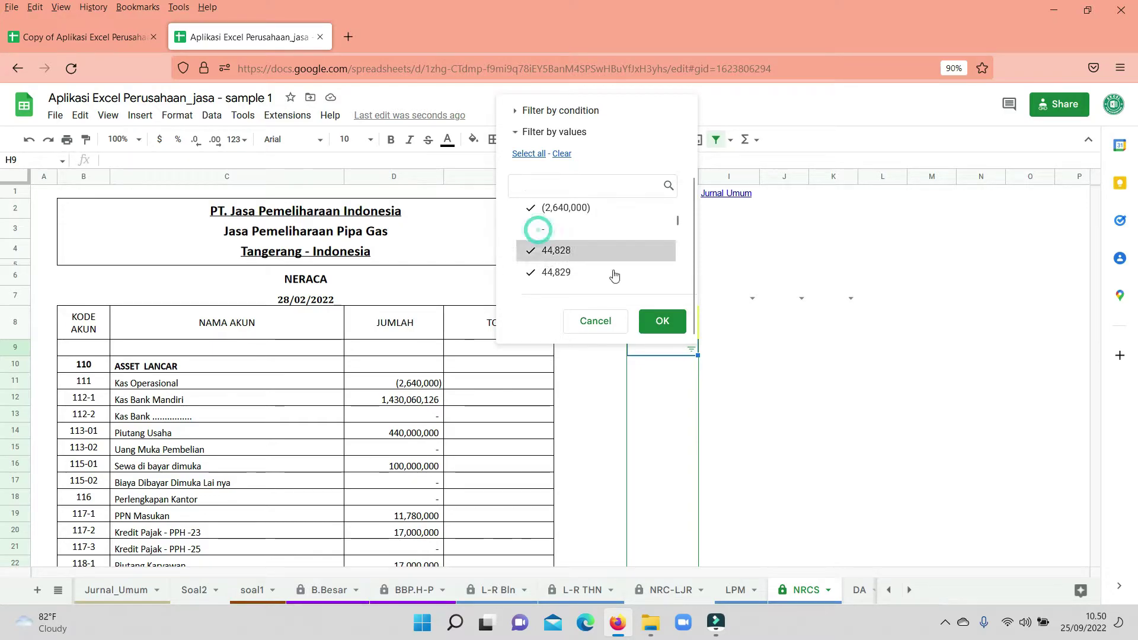
pyautogui.click(663, 322)
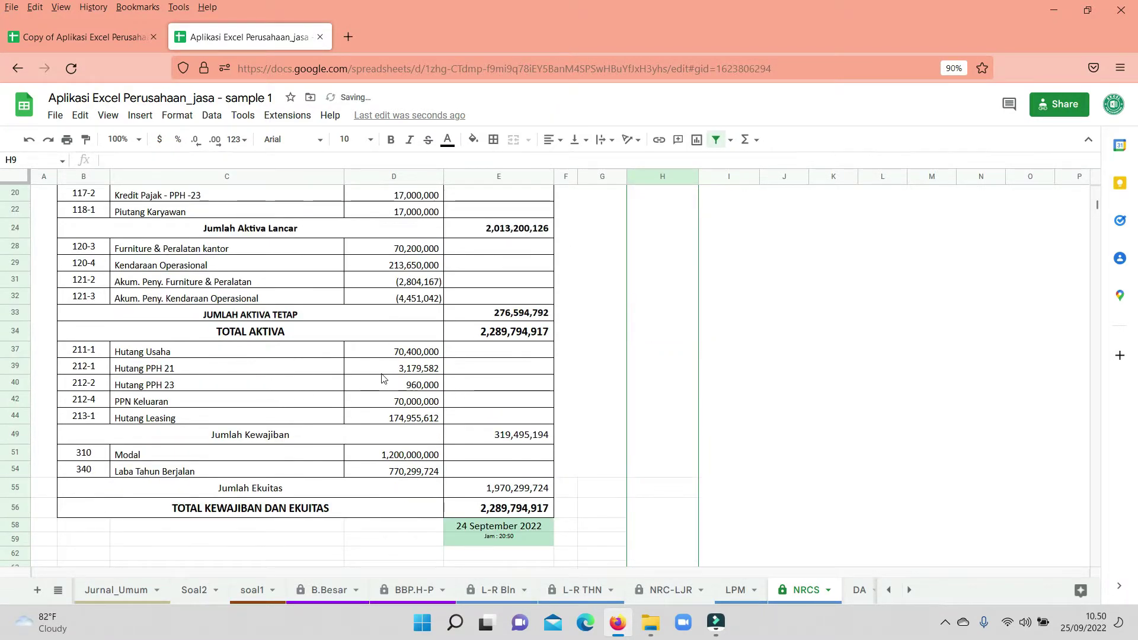
pyautogui.scroll(3, 382, 378)
pyautogui.scroll(2, 605, 405)
pyautogui.click(605, 405)
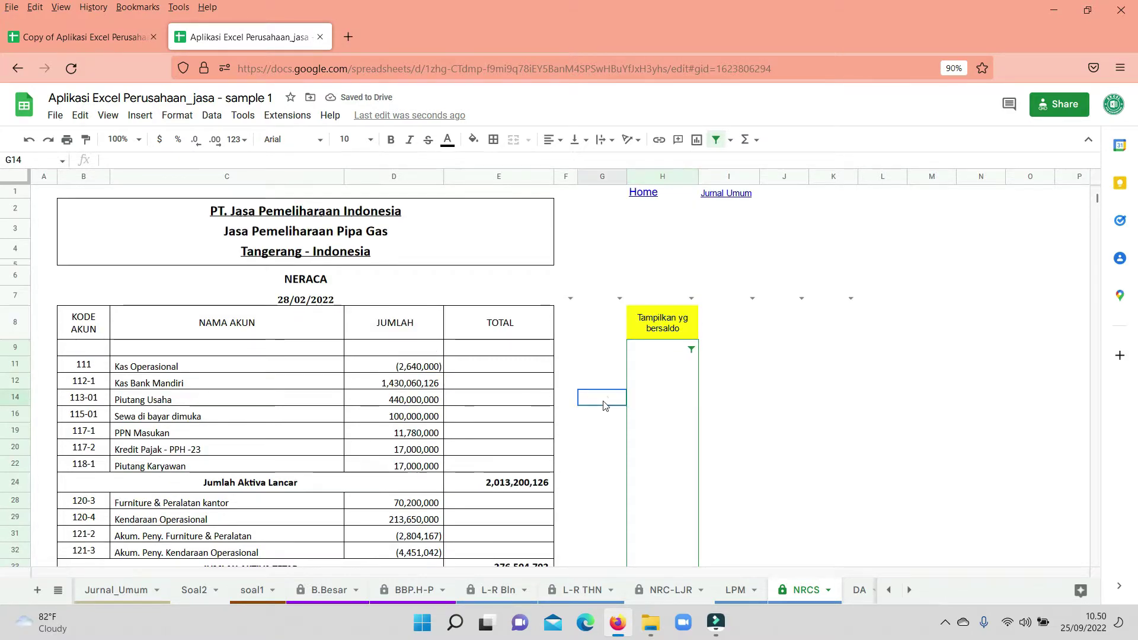
# - Follow the Jurnal Umum link, then the Buku Besar link to the general ledger sheet
pyautogui.click(721, 195)
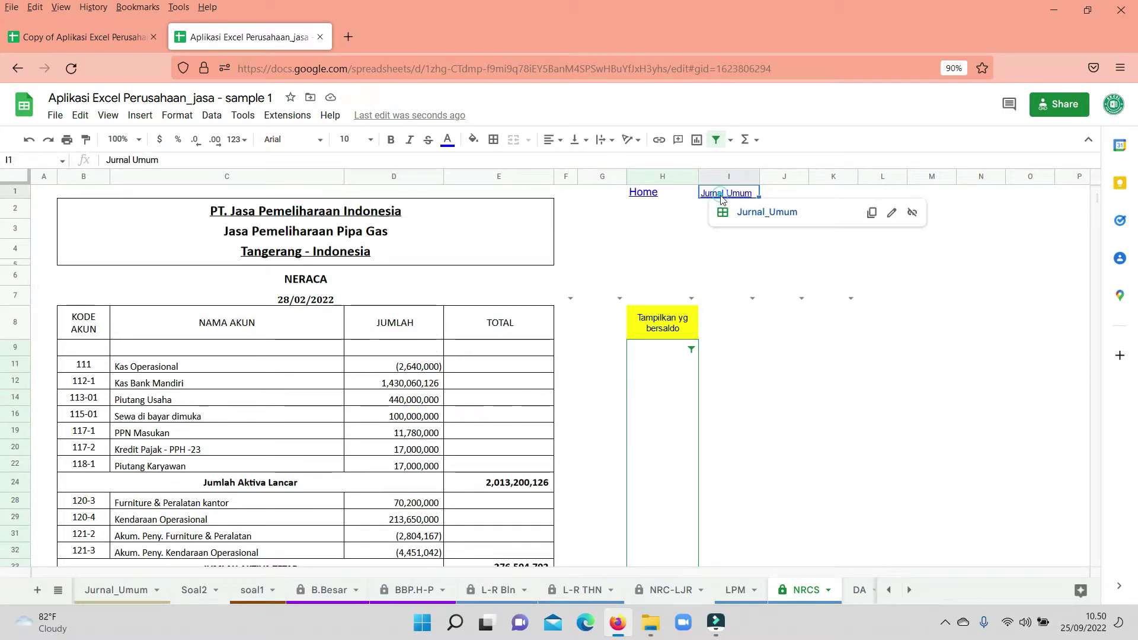
pyautogui.click(752, 214)
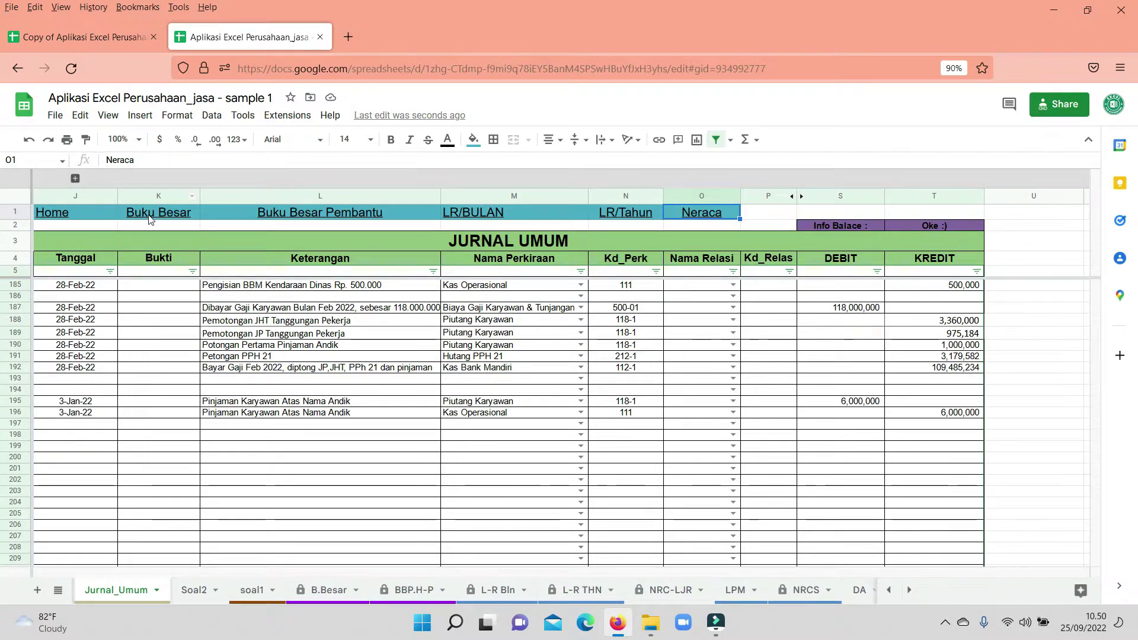
pyautogui.click(176, 213)
pyautogui.click(162, 236)
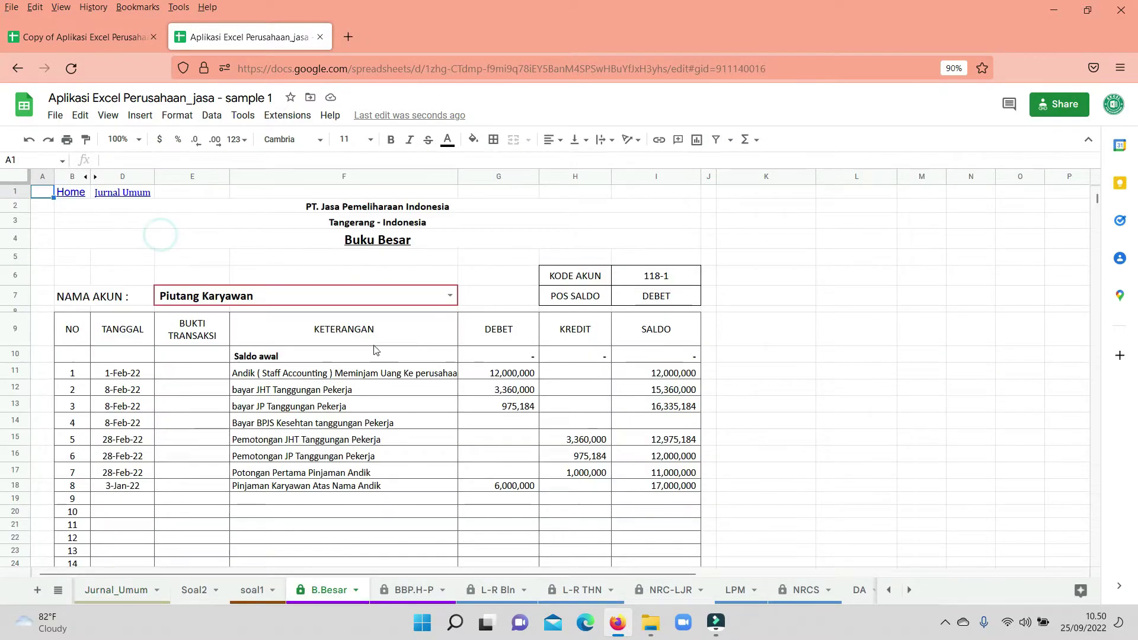
# - Set the ledger's NAMA AKUN to 'Pendapatan Jasa Pemeliharaan - Pipa' (410-01), credit balance
pyautogui.click(332, 331)
pyautogui.click(330, 300)
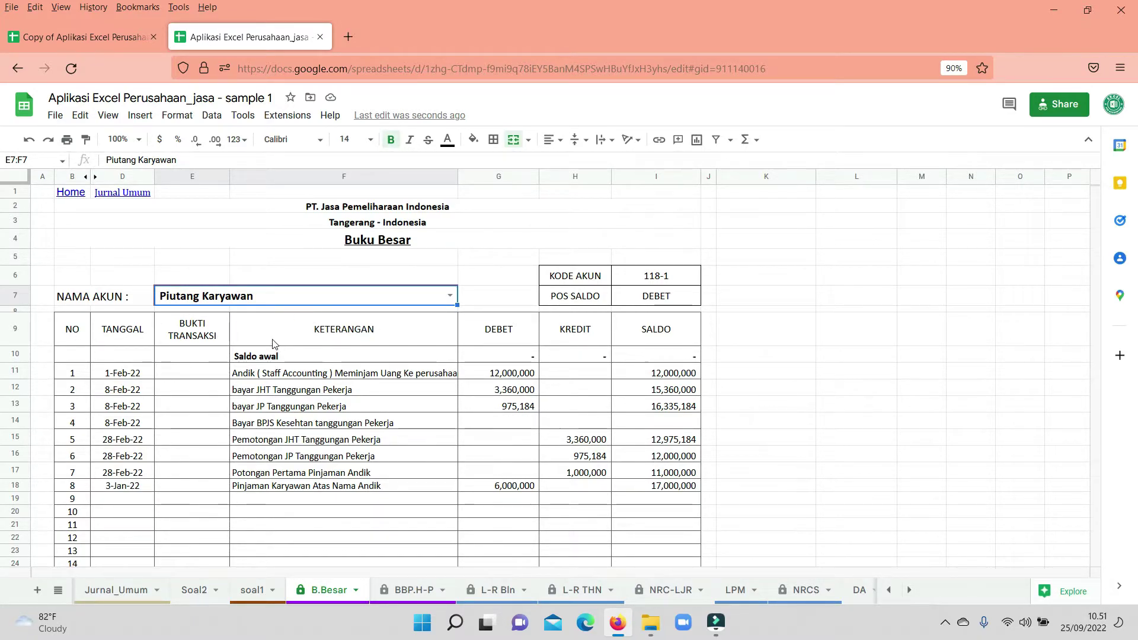
pyautogui.rightClick(273, 343)
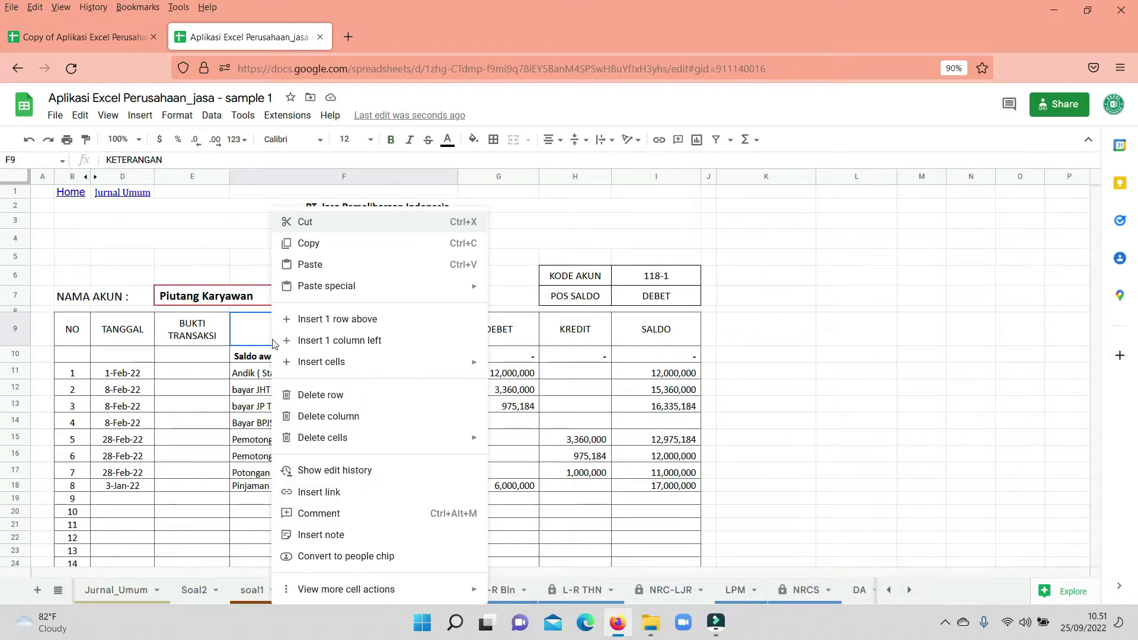
pyautogui.click(248, 294)
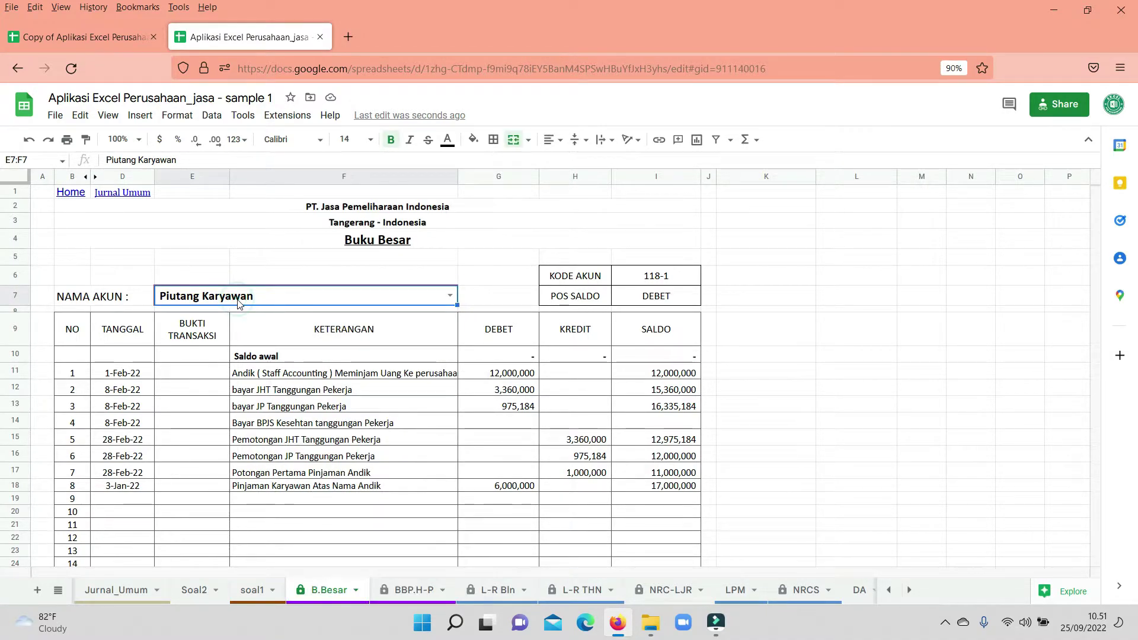
pyautogui.write('penda')
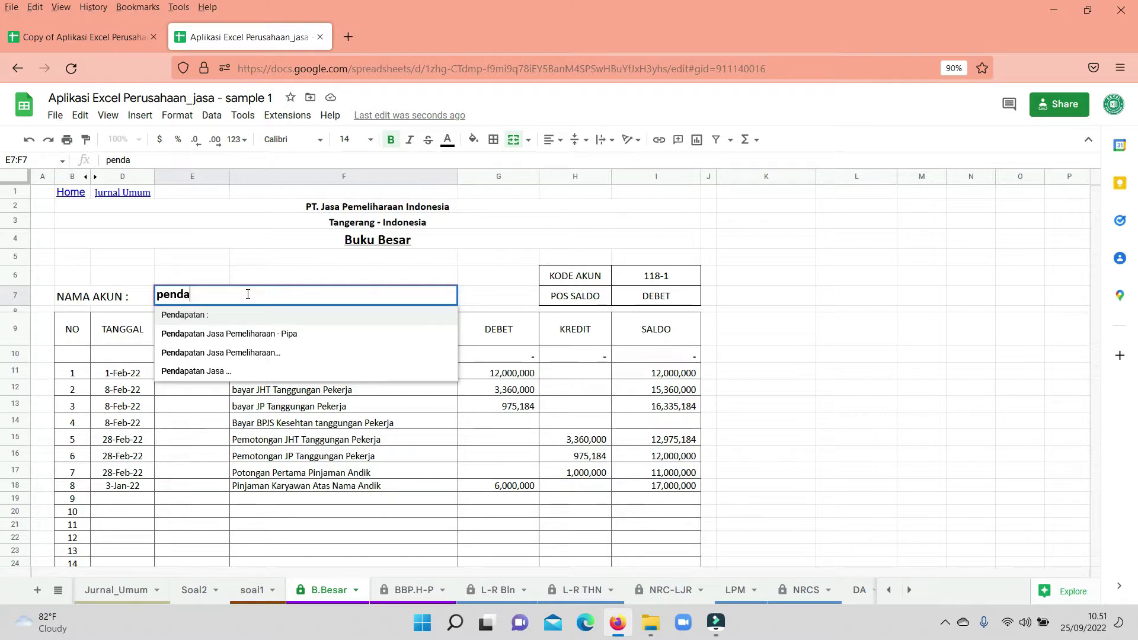
pyautogui.click(276, 334)
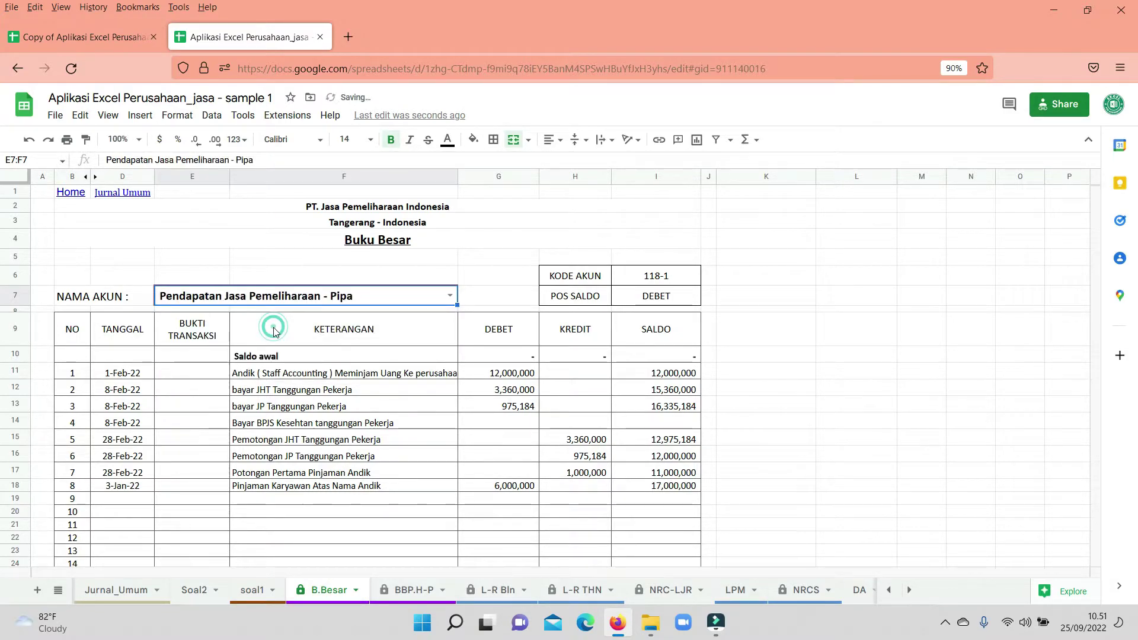
# - Check the row 13 description formula, then start searching for a 'biaya' account
pyautogui.click(323, 407)
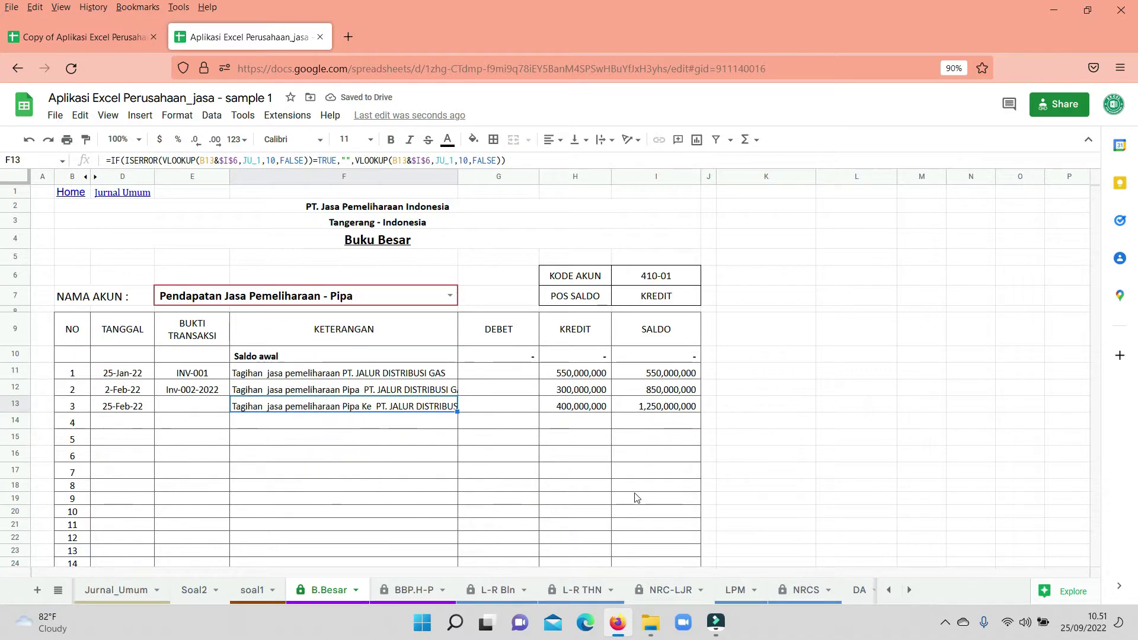
pyautogui.click(774, 461)
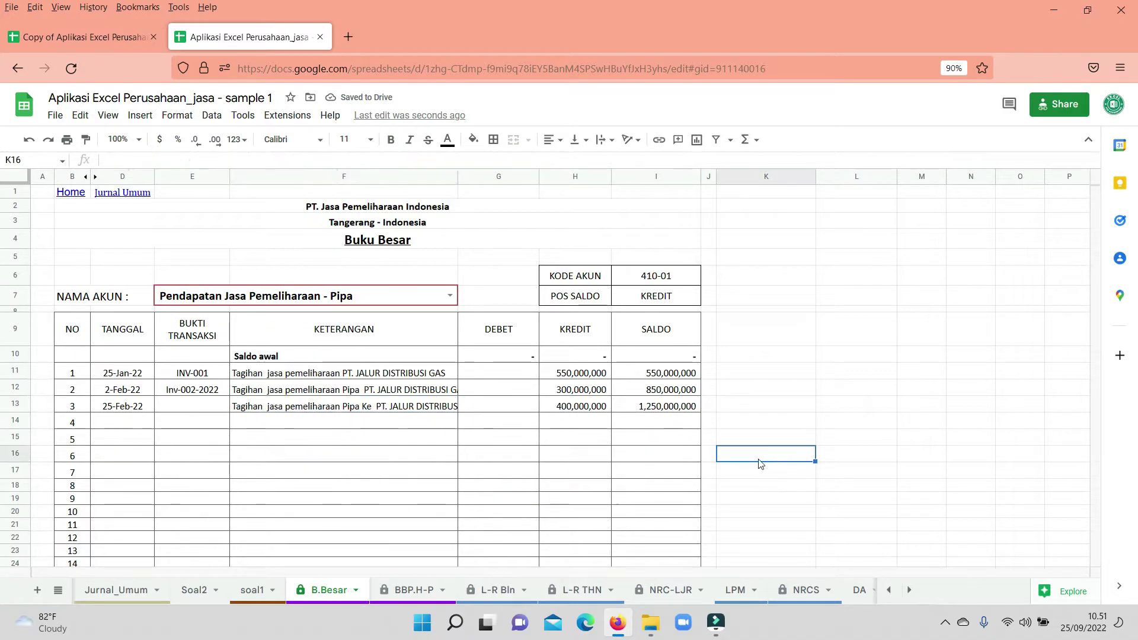
pyautogui.click(335, 296)
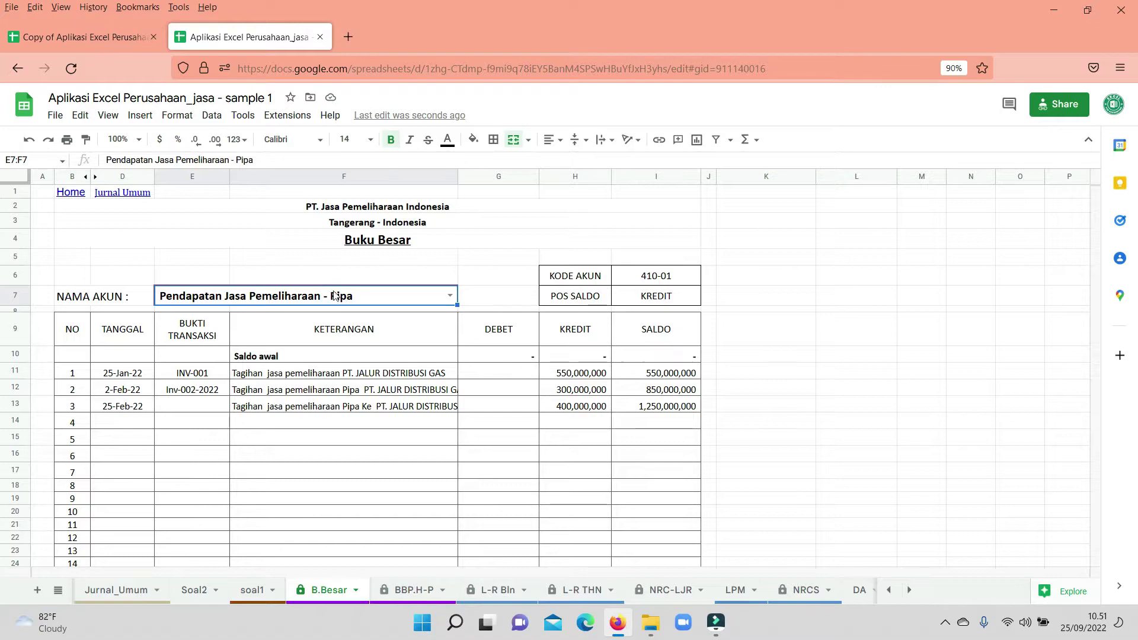
pyautogui.write('biaya')
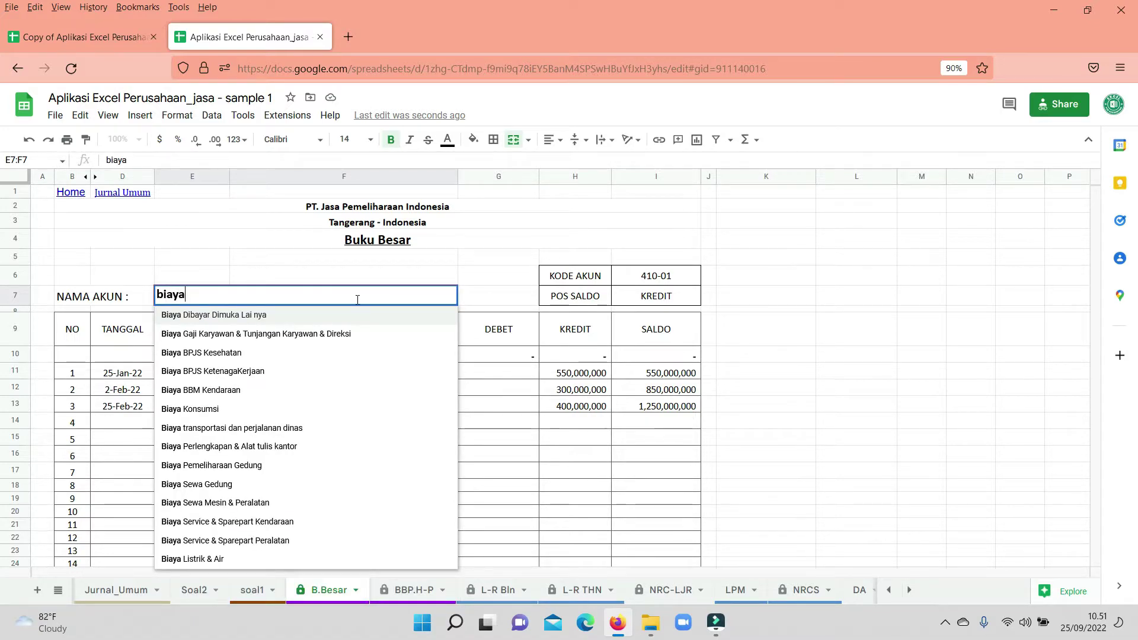
# - Switch the ledger account to Biaya Sewa Gedung and check its entry formulas
pyautogui.press('BackSpace')
pyautogui.press('BackSpace')
pyautogui.press('BackSpace')
pyautogui.press('BackSpace')
pyautogui.press('BackSpace')
pyautogui.write('b')
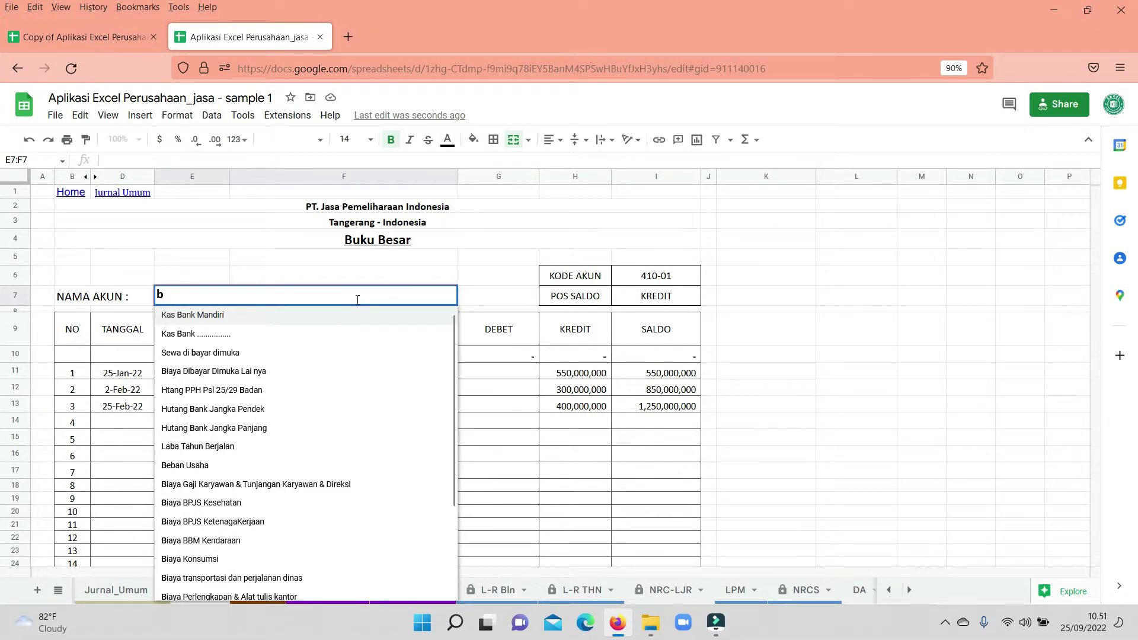
pyautogui.write('iaya sewa')
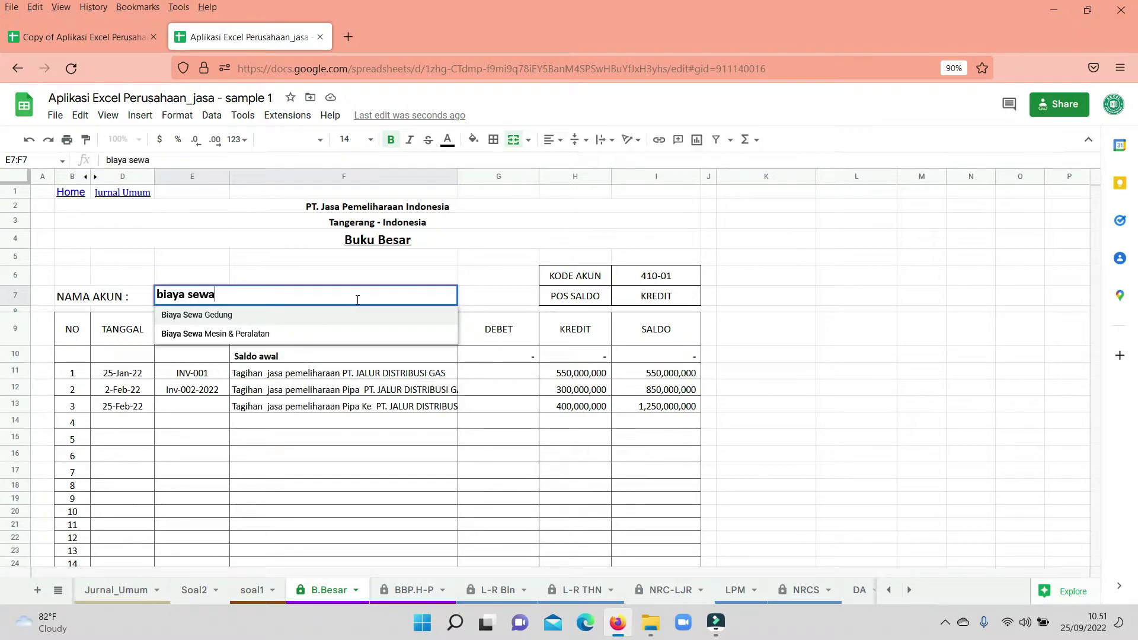
pyautogui.click(196, 315)
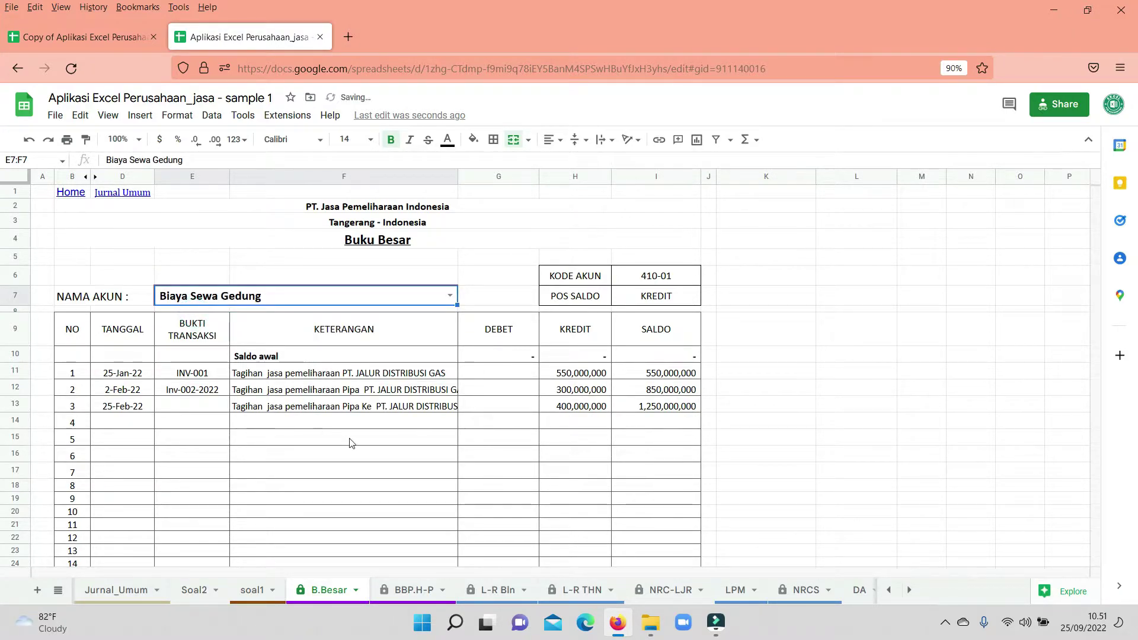
pyautogui.click(383, 444)
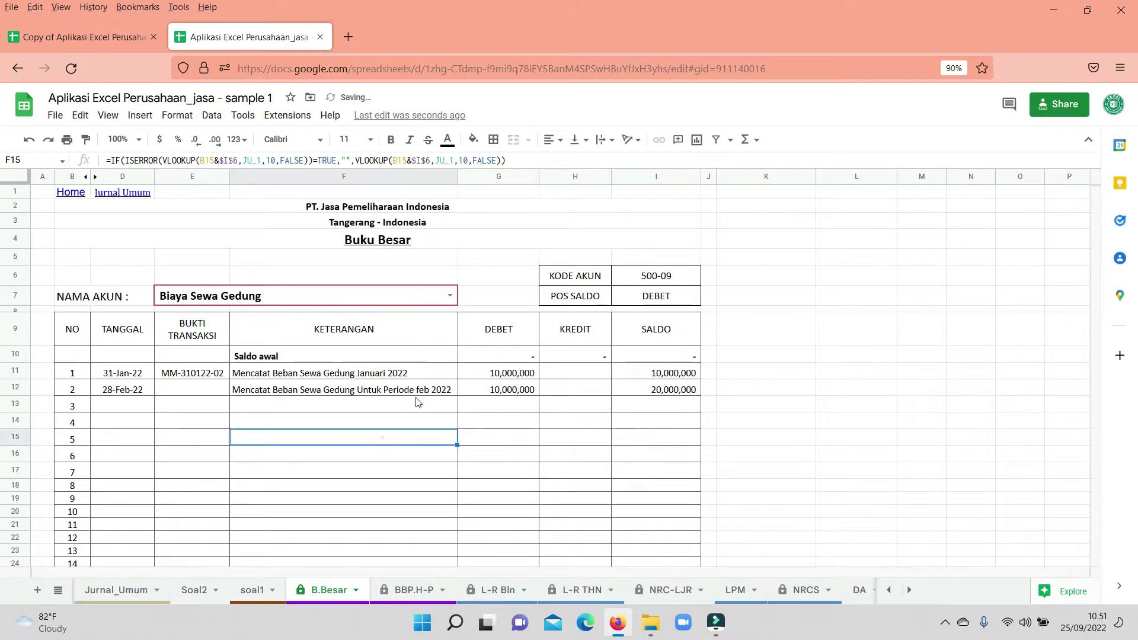
pyautogui.click(397, 363)
# - Switch the ledger to Kas Bank Mandiri (112-1) and review all 30 entries
pyautogui.click(433, 296)
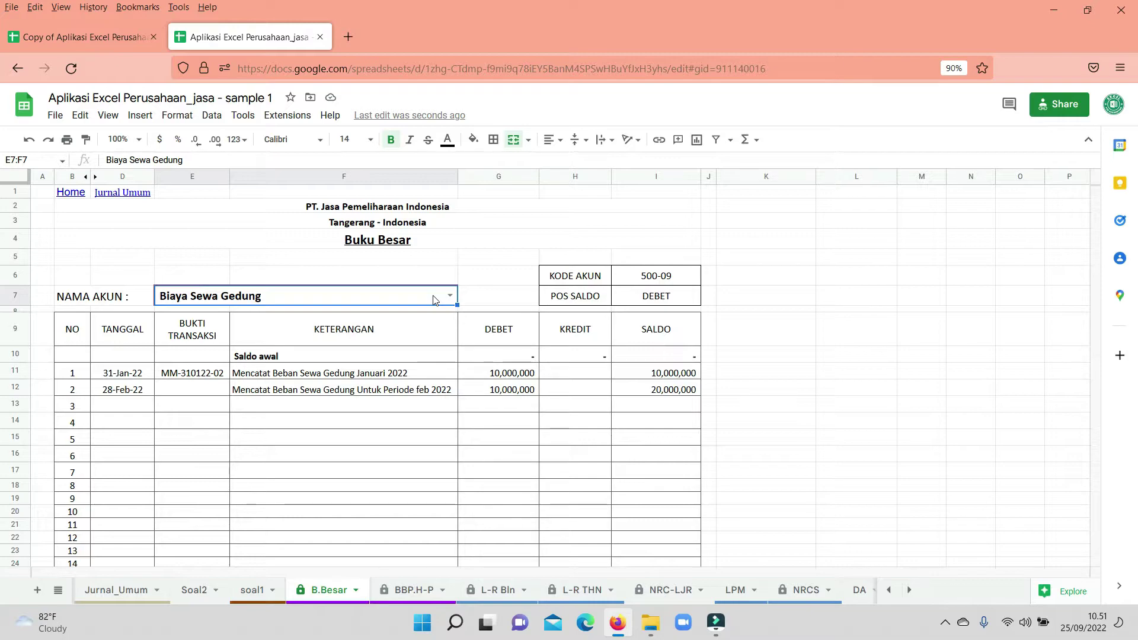
pyautogui.write('ban')
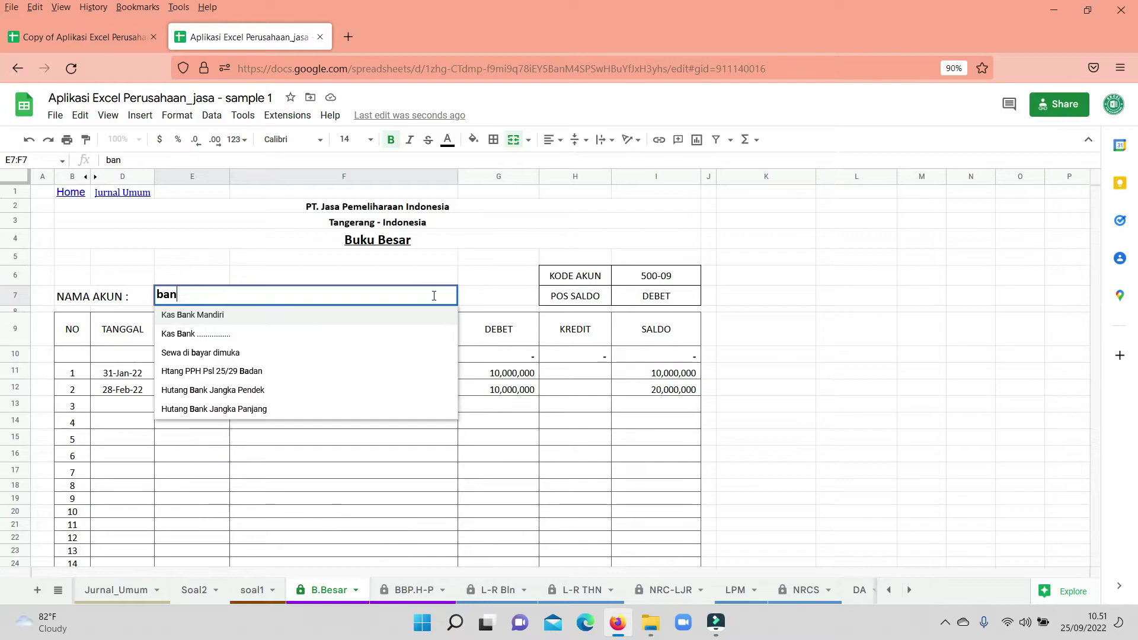
pyautogui.write('k')
pyautogui.click(212, 317)
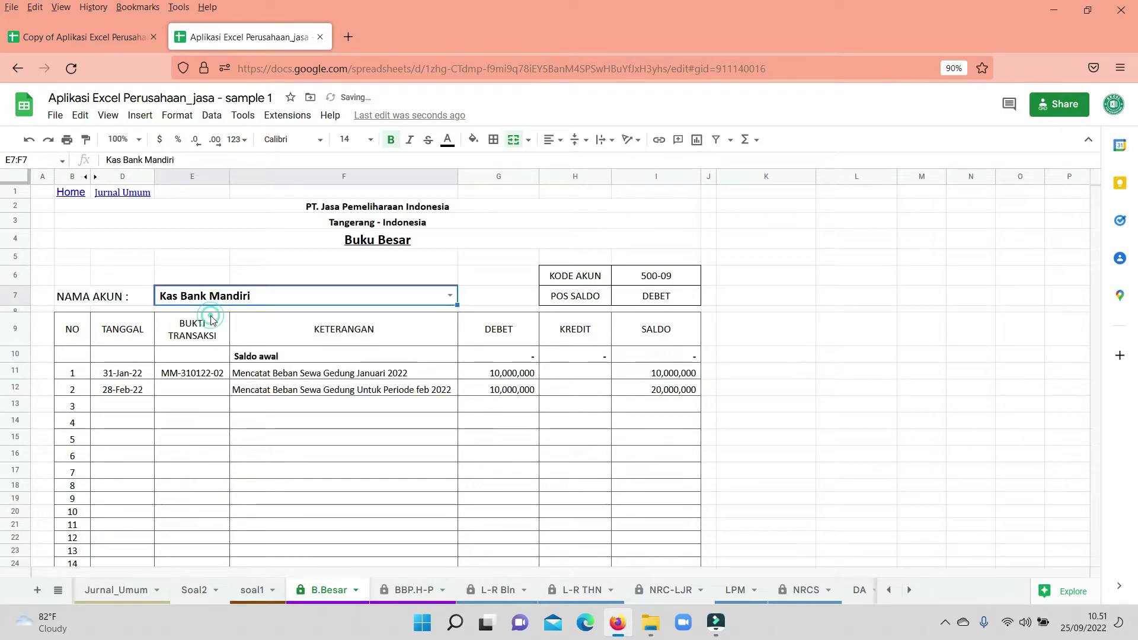
pyautogui.scroll(-5, 450, 321)
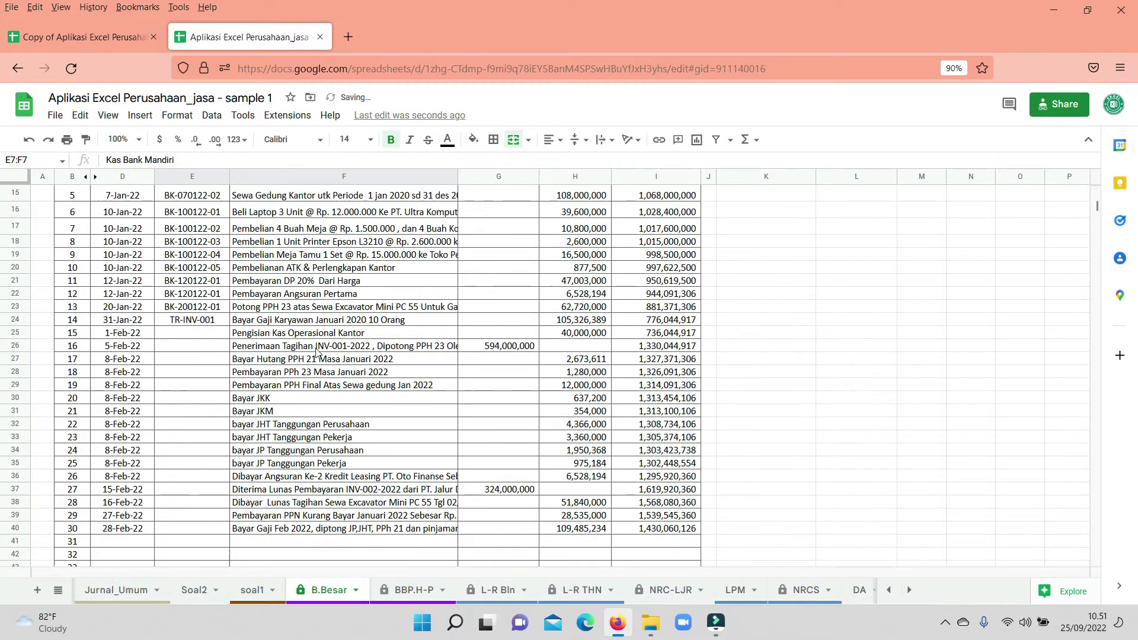
pyautogui.scroll(-5, 693, 408)
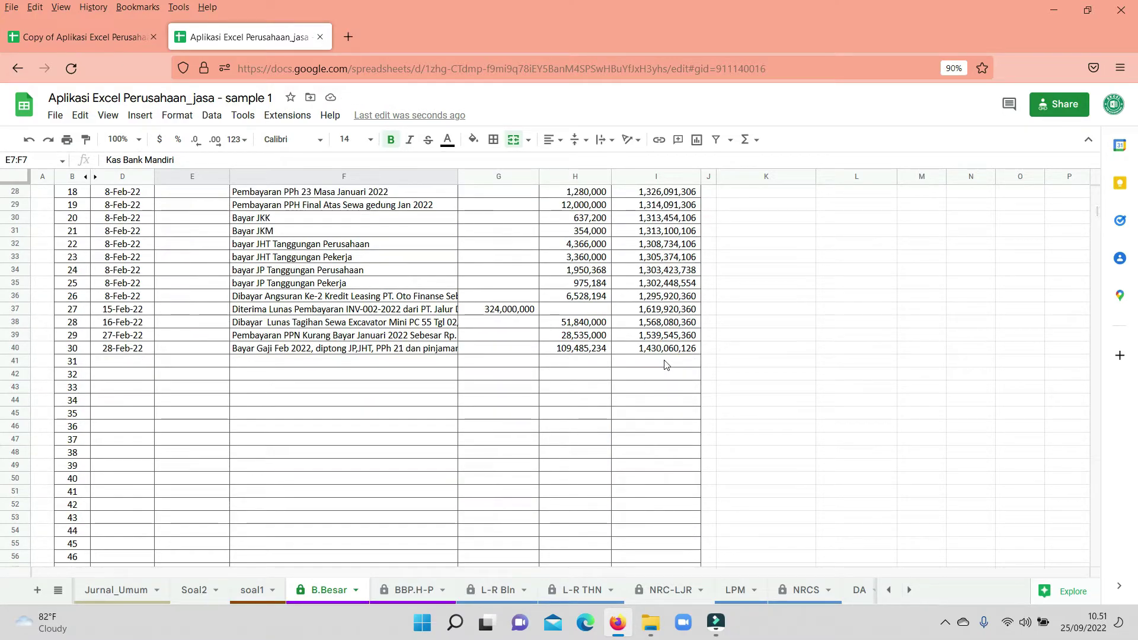
pyautogui.scroll(10, 665, 365)
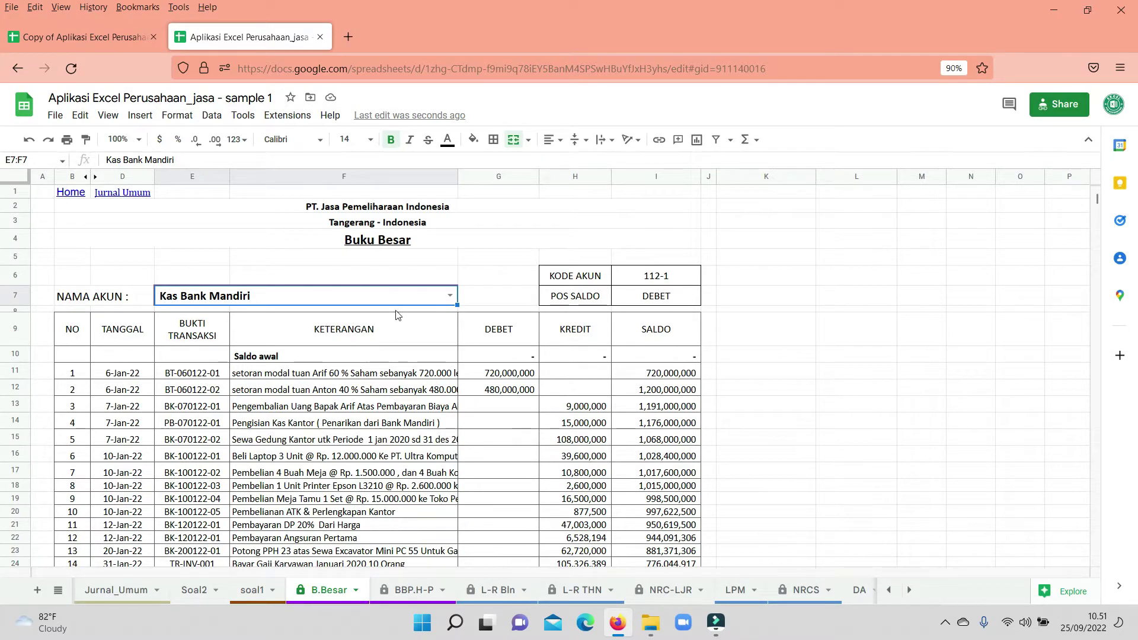
# - Inspect the opening balance row and its formula in the general ledger
pyautogui.click(507, 356)
pyautogui.click(652, 355)
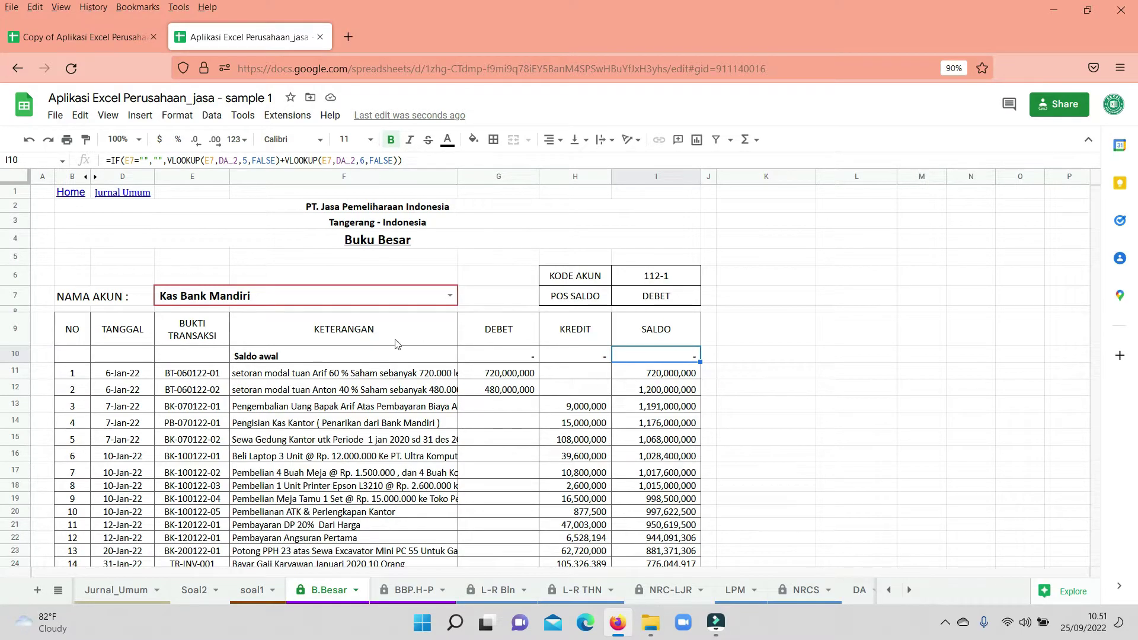
pyautogui.click(308, 299)
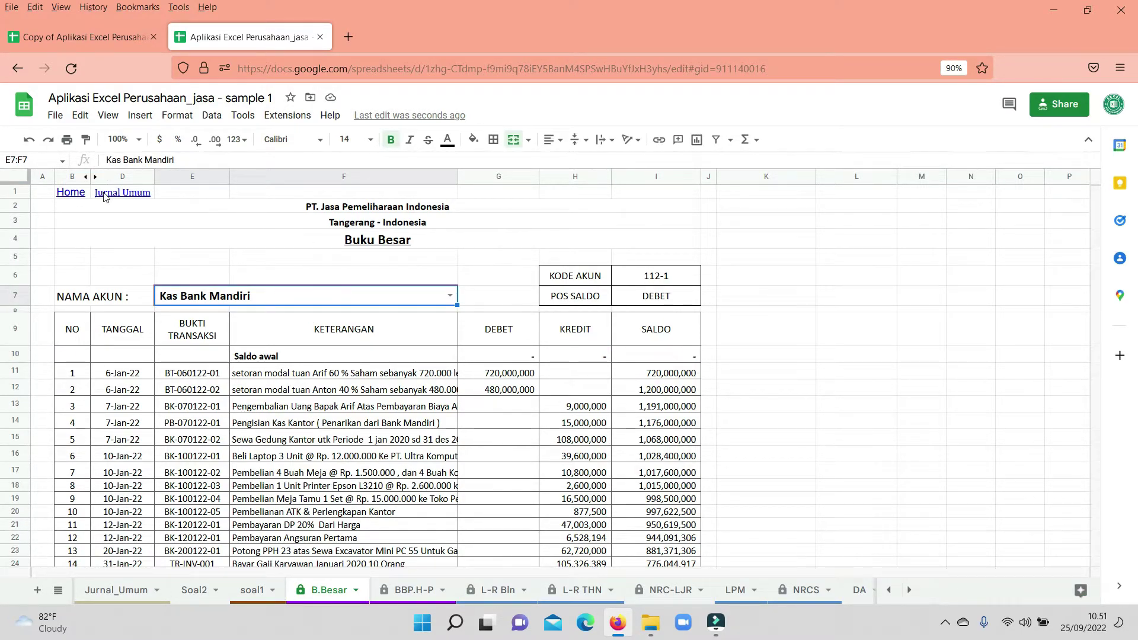
# - Follow the Jurnal Umum link, then the Buku Besar Pembantu link to the BBP.H-P sheet
pyautogui.click(122, 192)
pyautogui.click(148, 213)
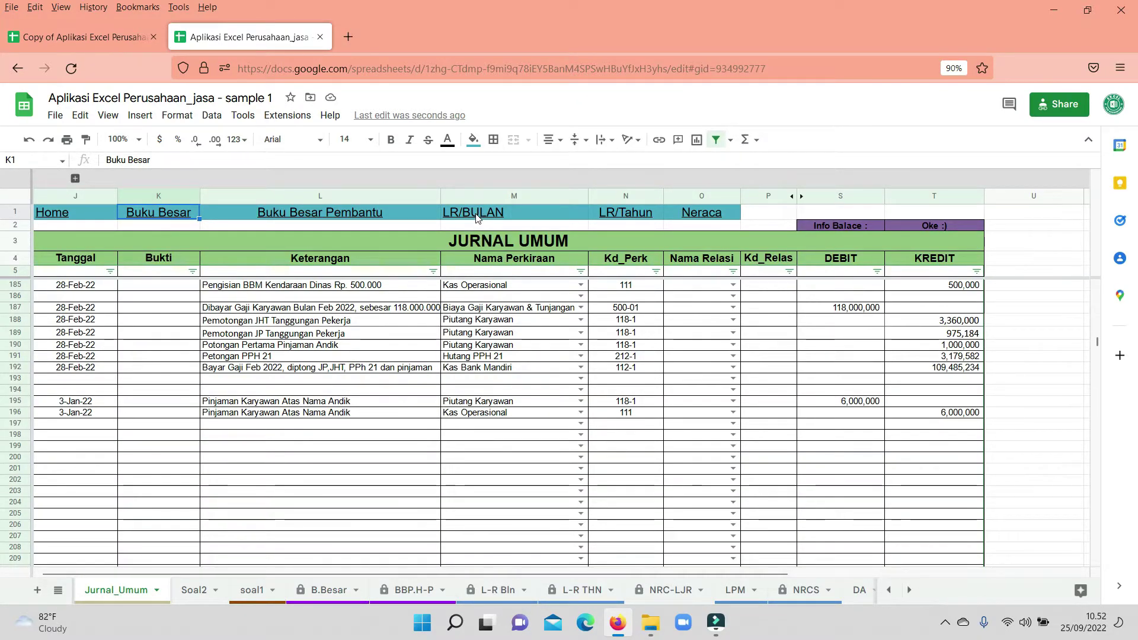
pyautogui.click(323, 216)
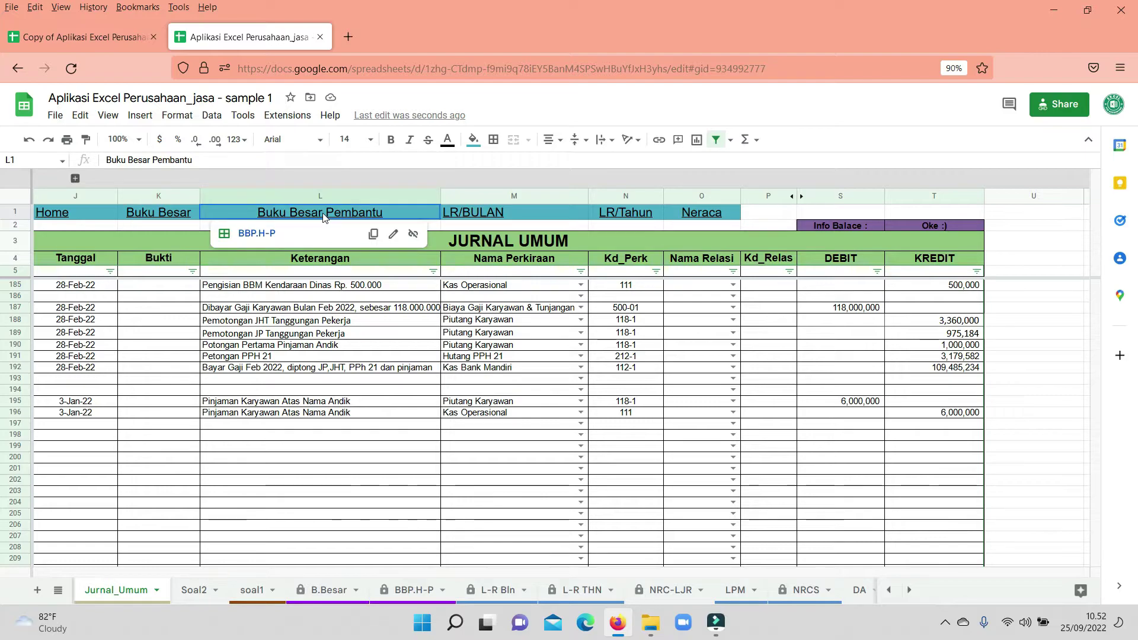
pyautogui.click(258, 235)
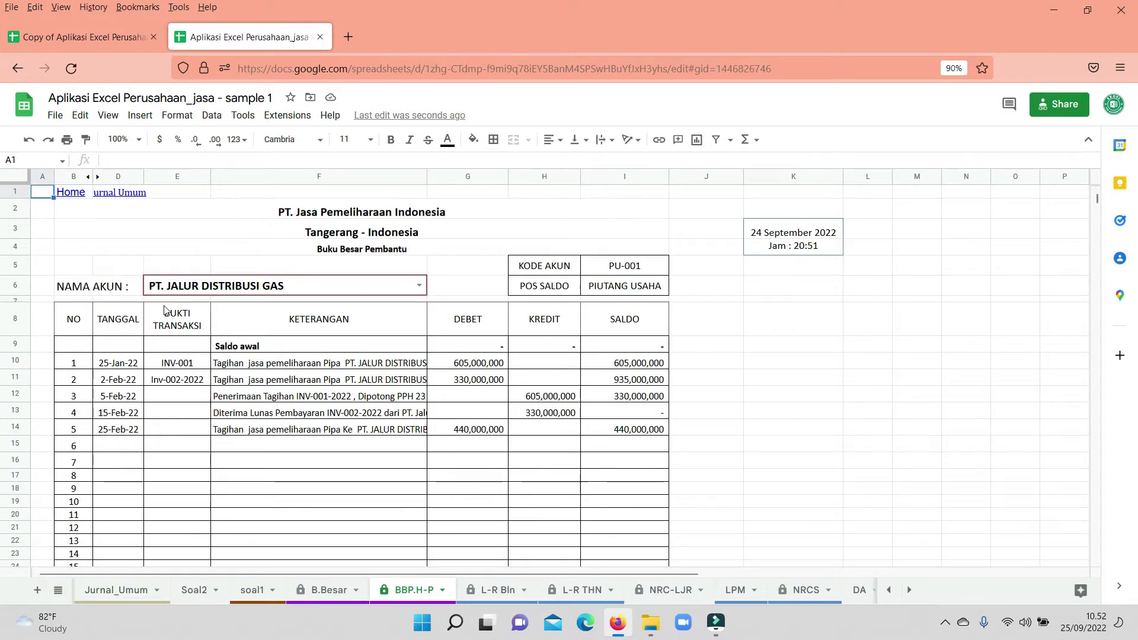
# - Keep PT. JALUR DISTRIBUSI GAS in the E6 dropdown and check the row 14 running balance formula
pyautogui.click(304, 284)
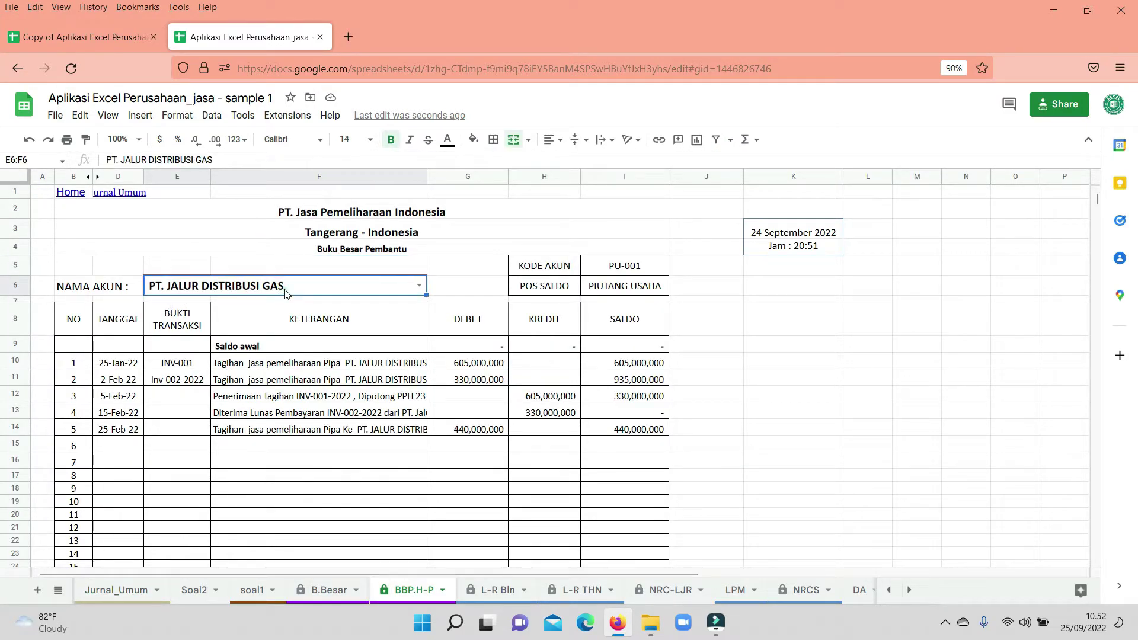
pyautogui.click(421, 285)
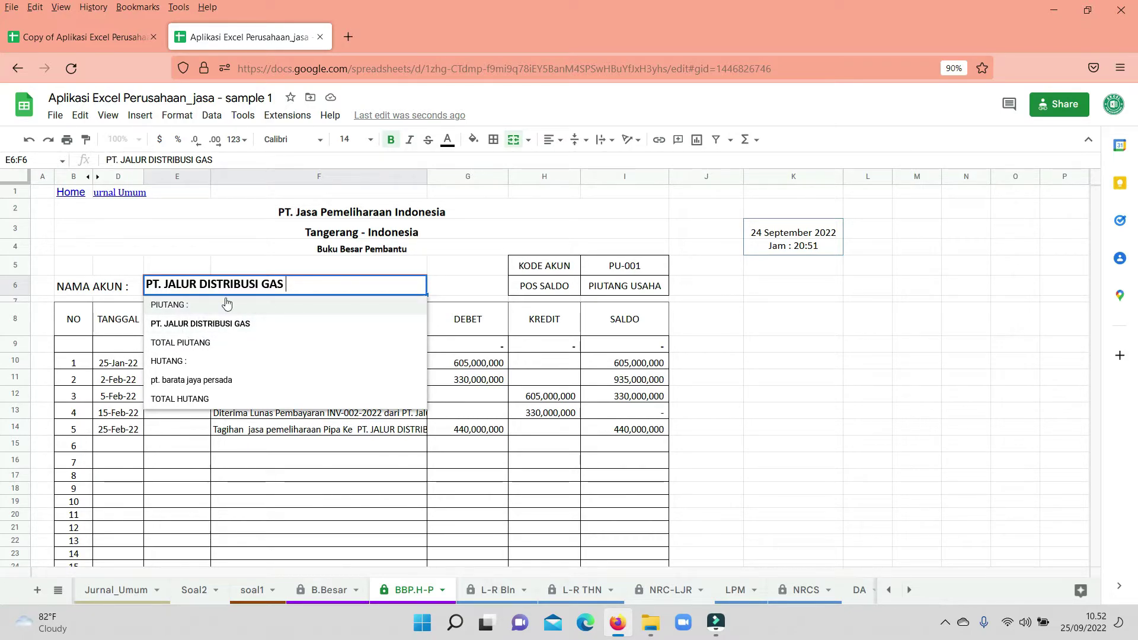
pyautogui.click(225, 324)
pyautogui.click(442, 402)
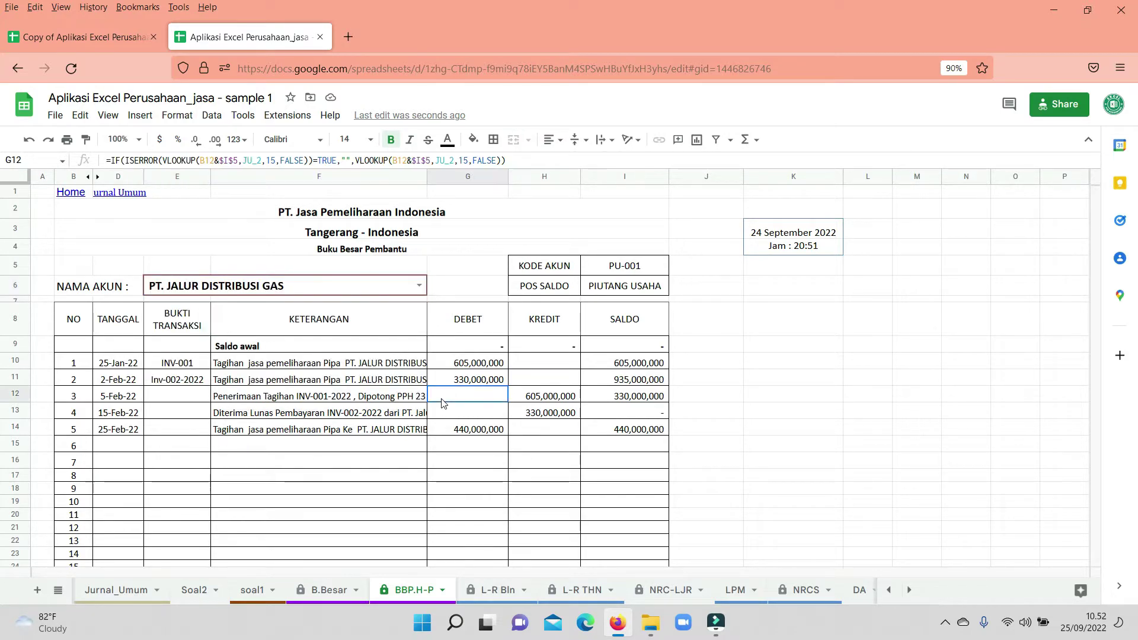
pyautogui.click(624, 428)
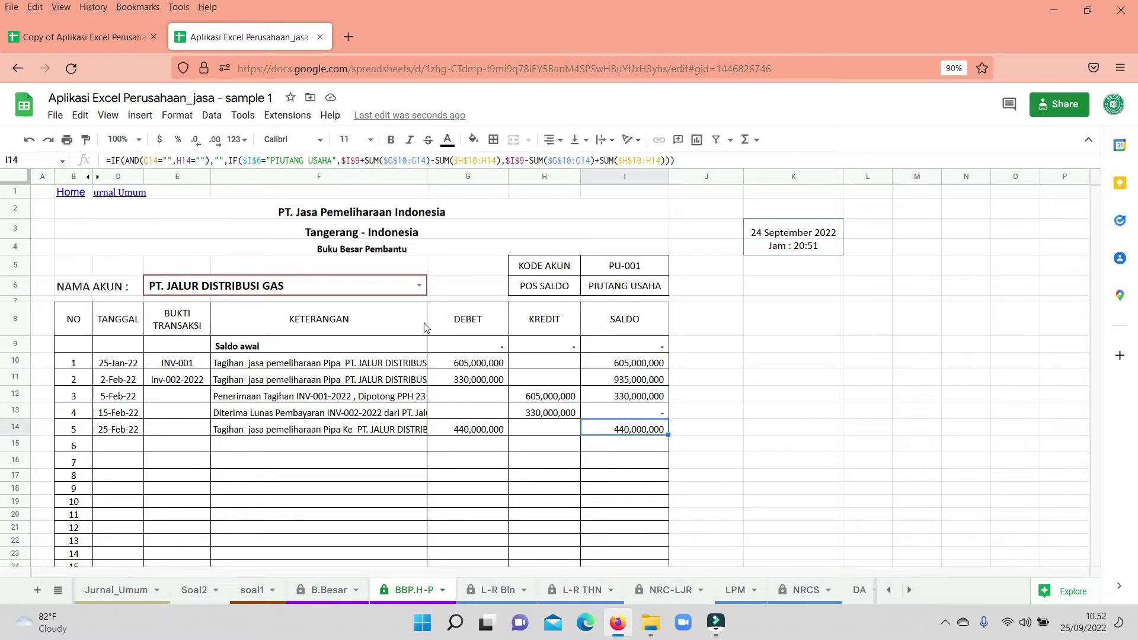
# - Switch the subsidiary ledger to 'pt. barata jaya persada' (HU-001) from the E6 dropdown
pyautogui.click(368, 285)
pyautogui.click(415, 285)
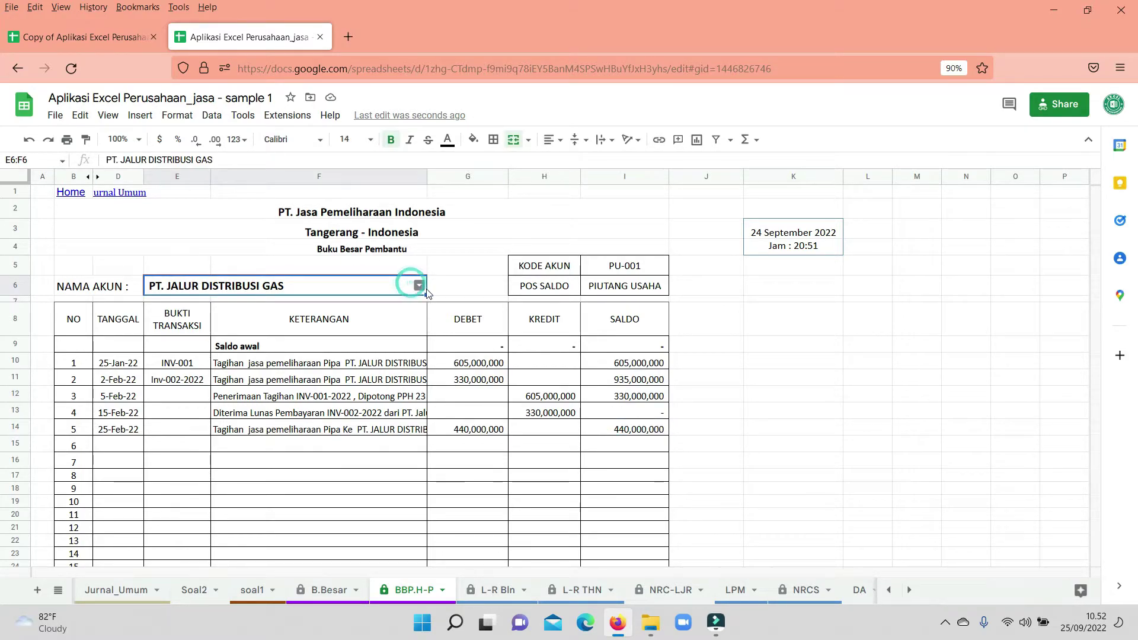
pyautogui.click(424, 284)
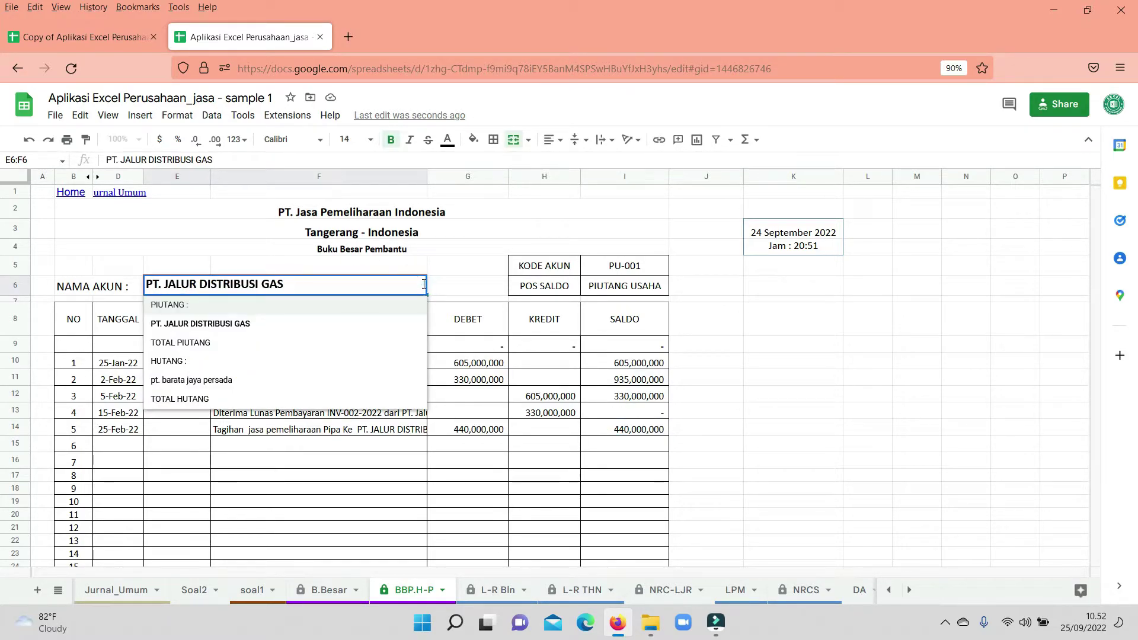
pyautogui.click(205, 381)
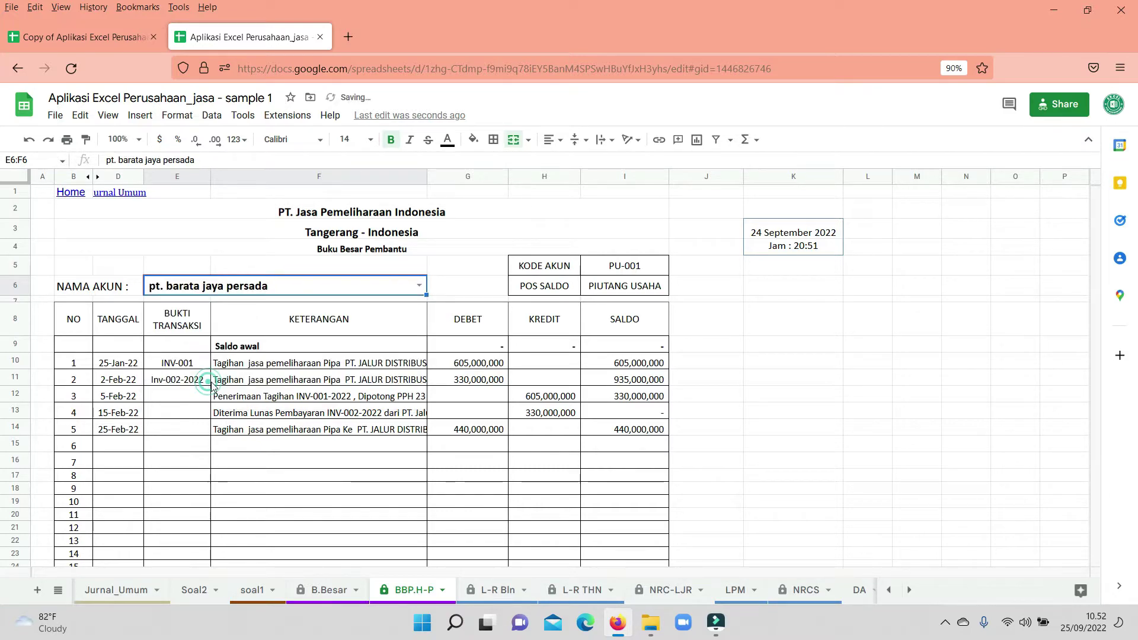
pyautogui.click(750, 443)
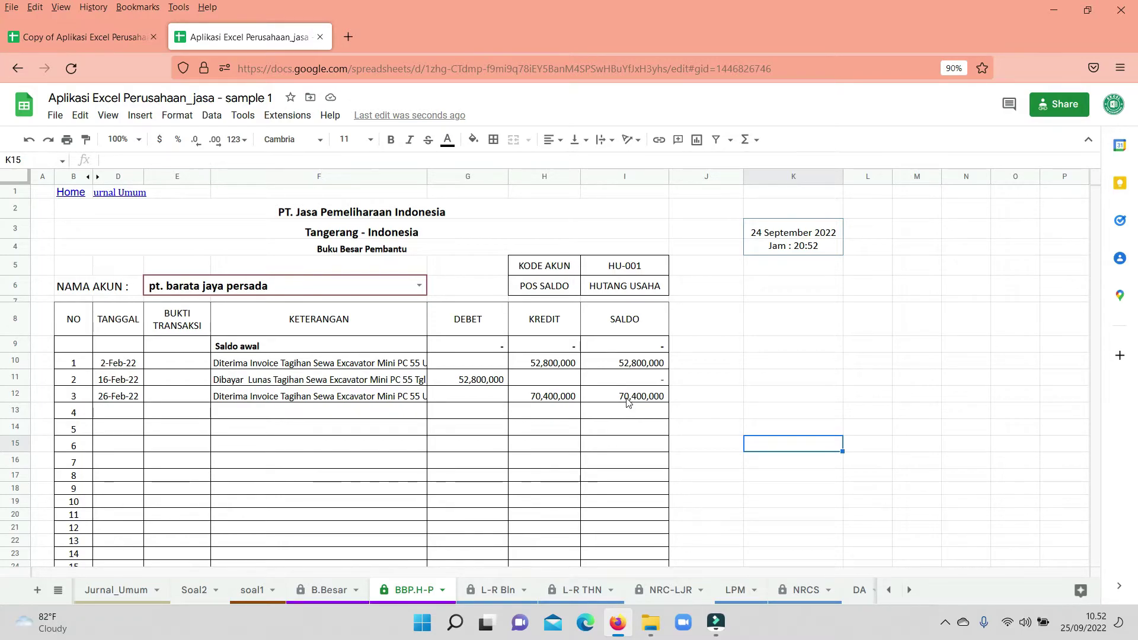
# - On B.Besar, set the ledger account to Hutang Usaha using the 'hut' search and review its entries
pyautogui.click(324, 590)
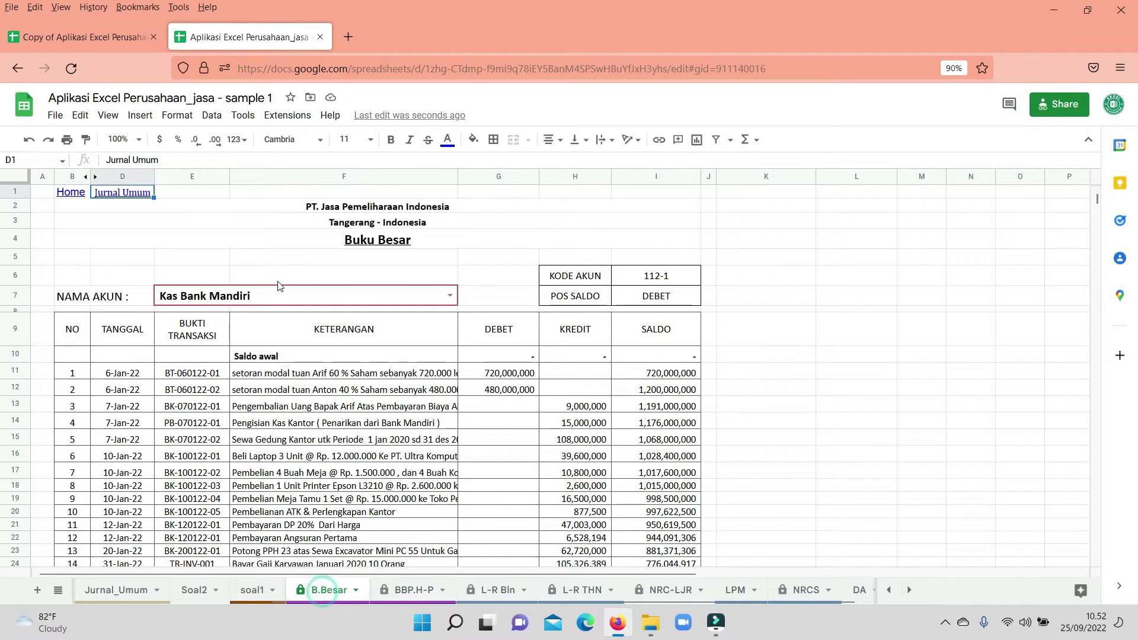
pyautogui.click(274, 300)
pyautogui.write('hut')
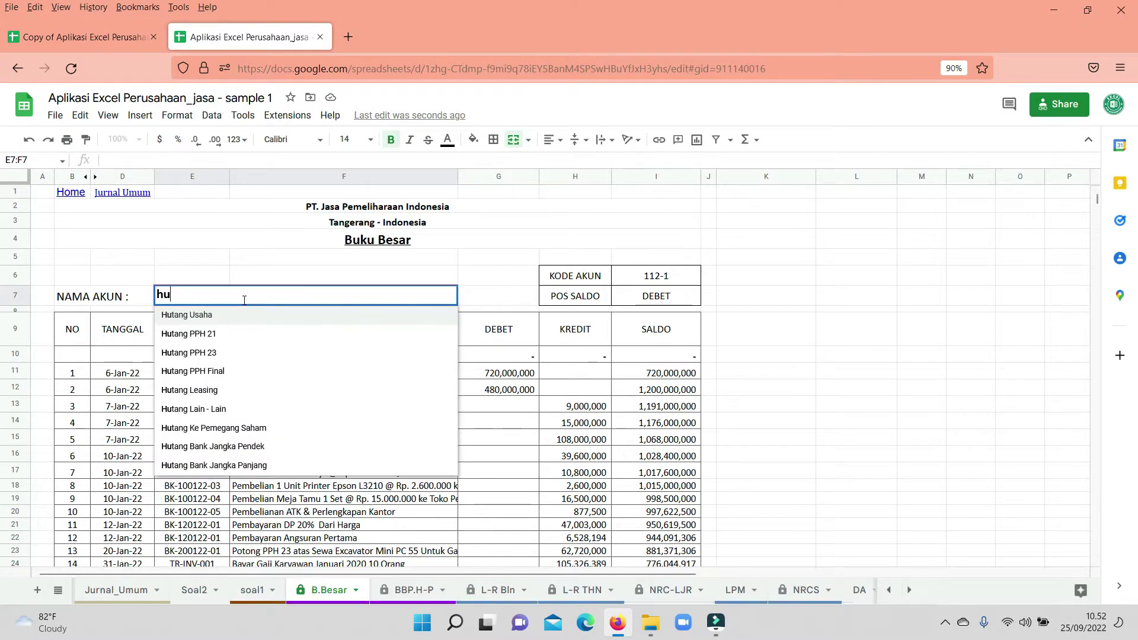
pyautogui.click(209, 316)
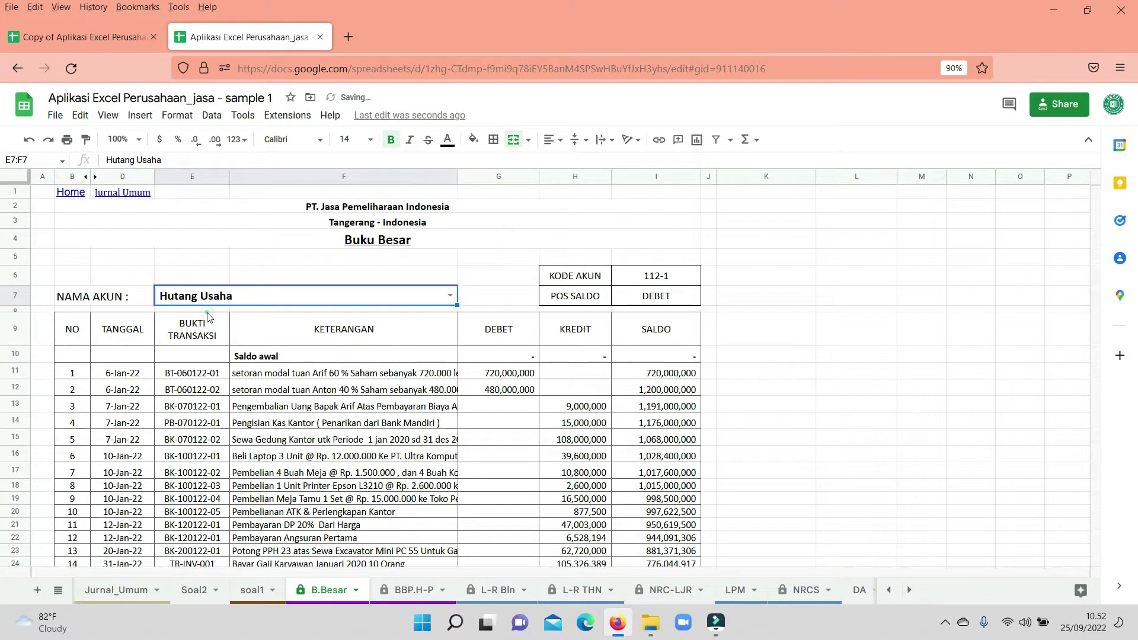
pyautogui.scroll(-2, 792, 431)
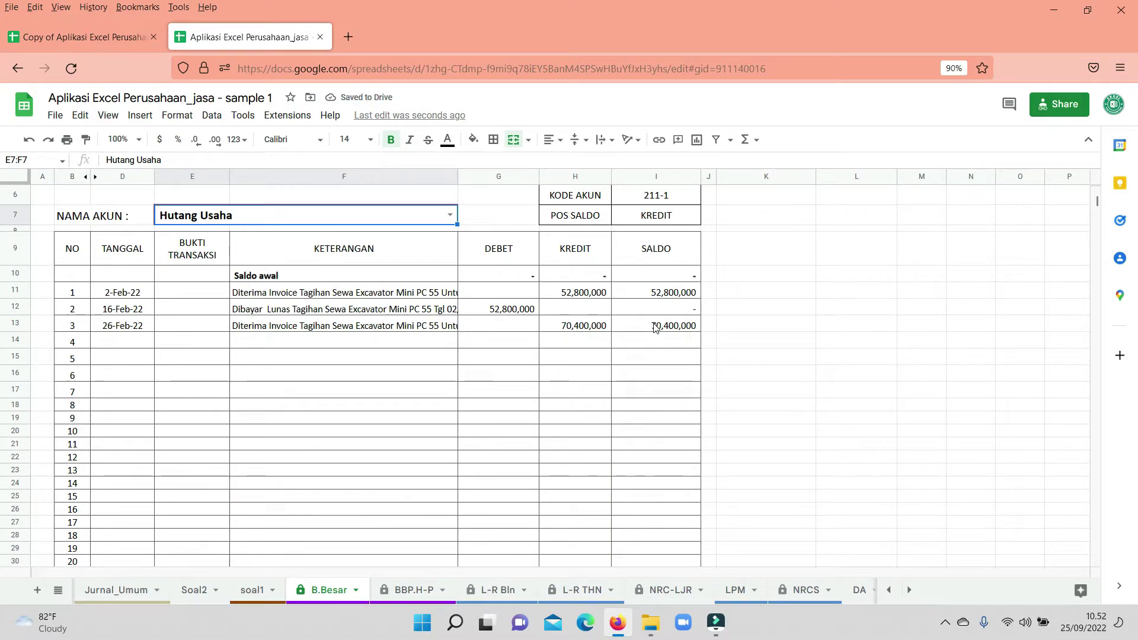
pyautogui.scroll(2, 680, 341)
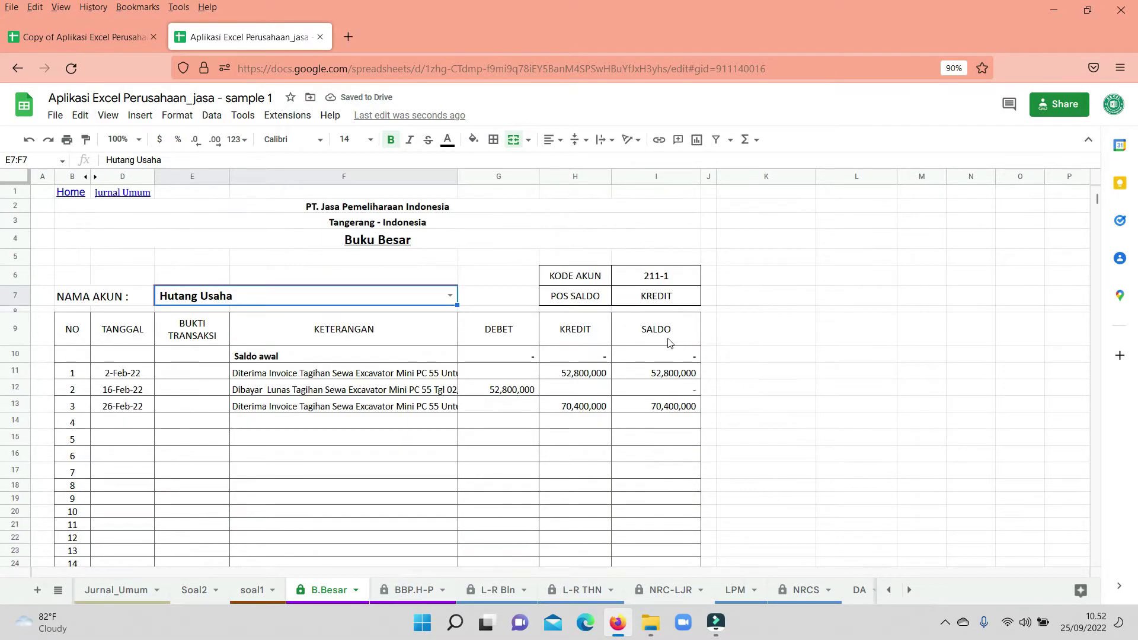
# - Follow the Jurnal Umum link, then the Neraca link to the NRCS balance sheet
pyautogui.click(122, 193)
pyautogui.click(142, 212)
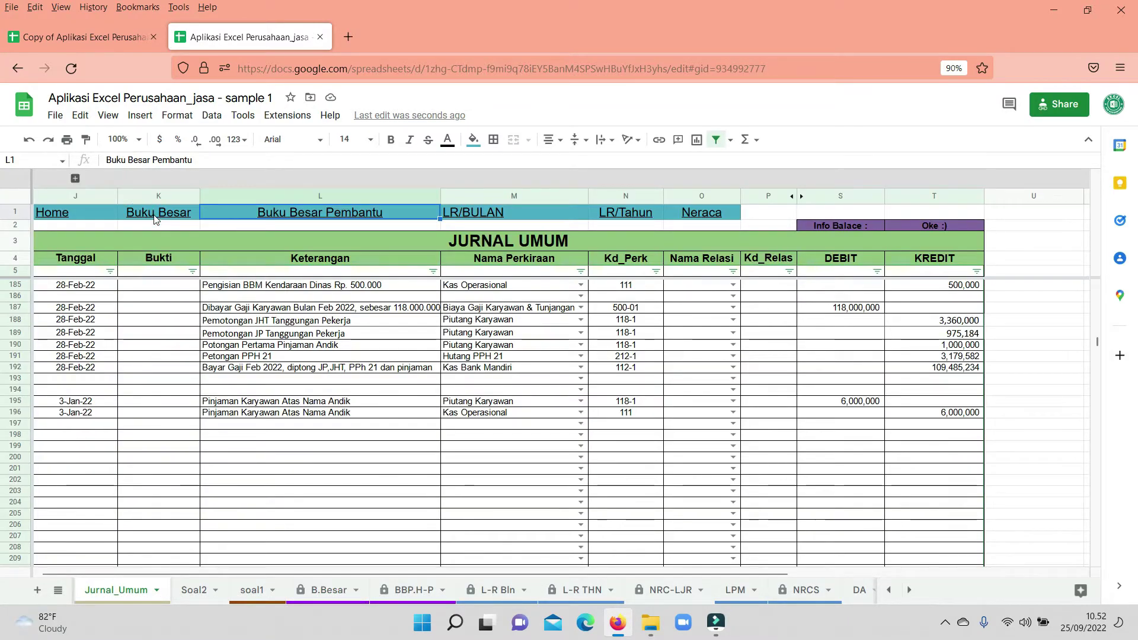
pyautogui.click(718, 214)
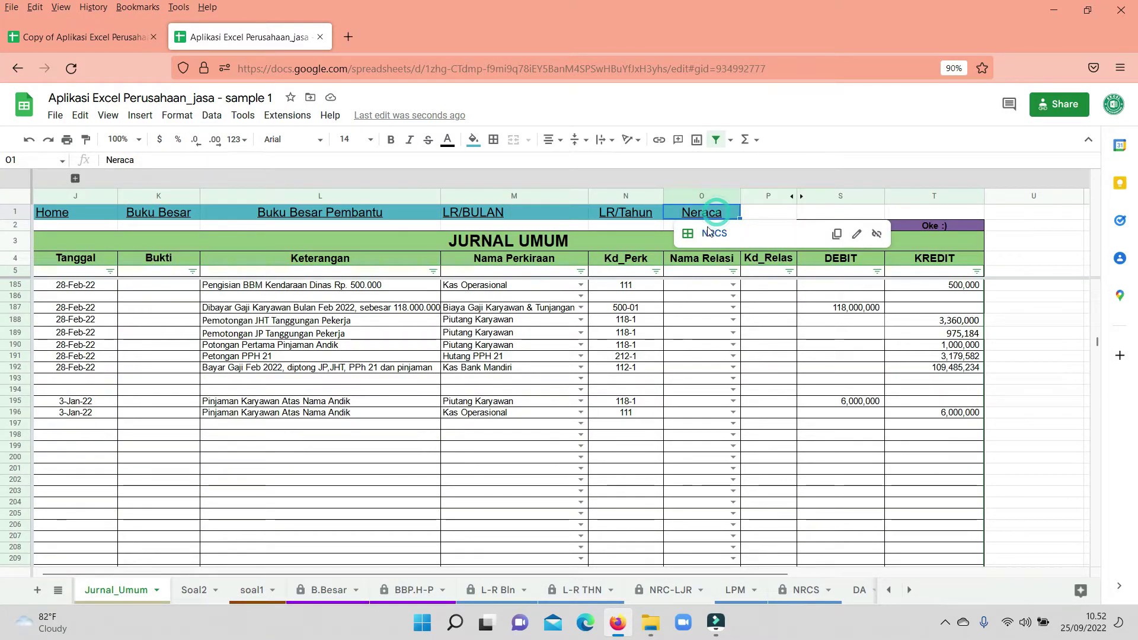
pyautogui.click(707, 234)
# - Check the SUMIF formula behind Hutang Usaha in D37, then follow the link back to Jurnal_Umum
pyautogui.scroll(-5, 697, 399)
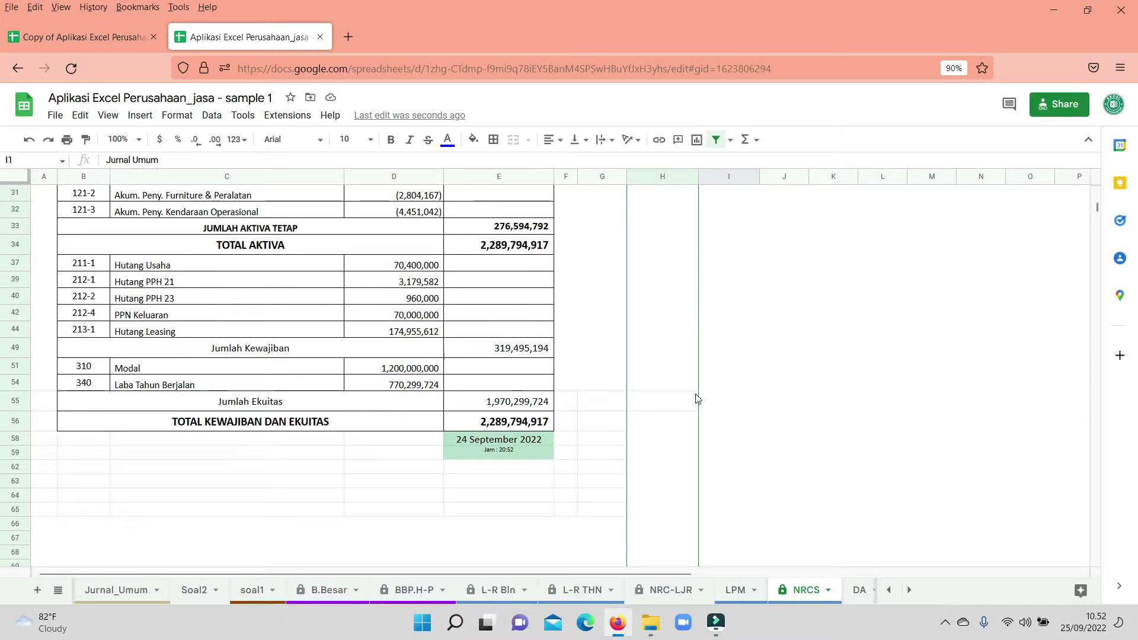
pyautogui.click(415, 265)
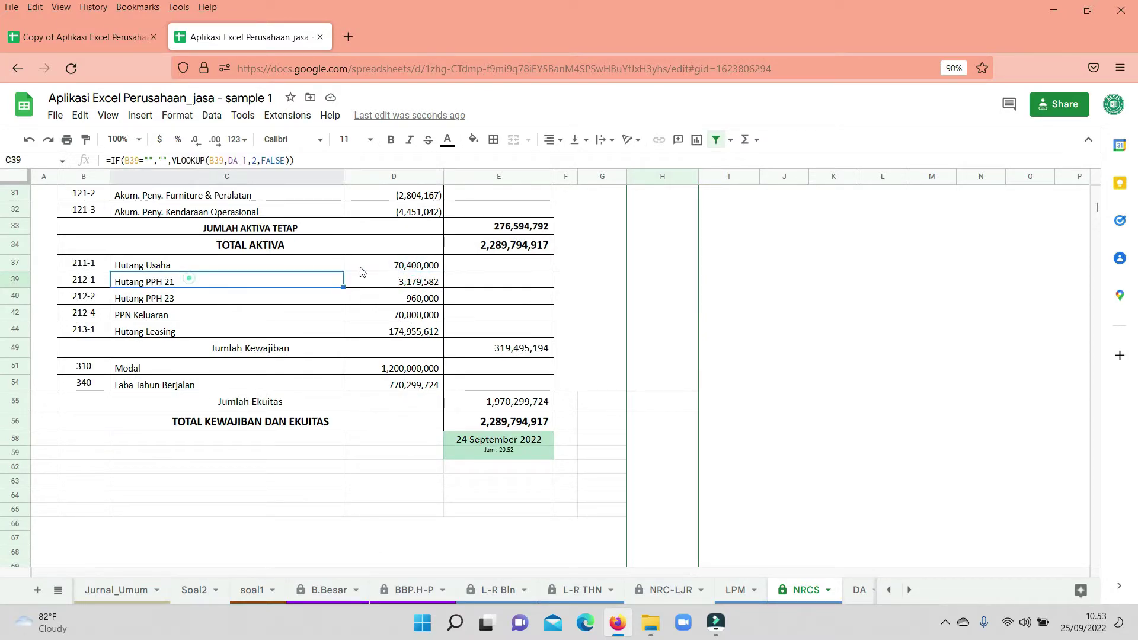
pyautogui.scroll(5, 674, 330)
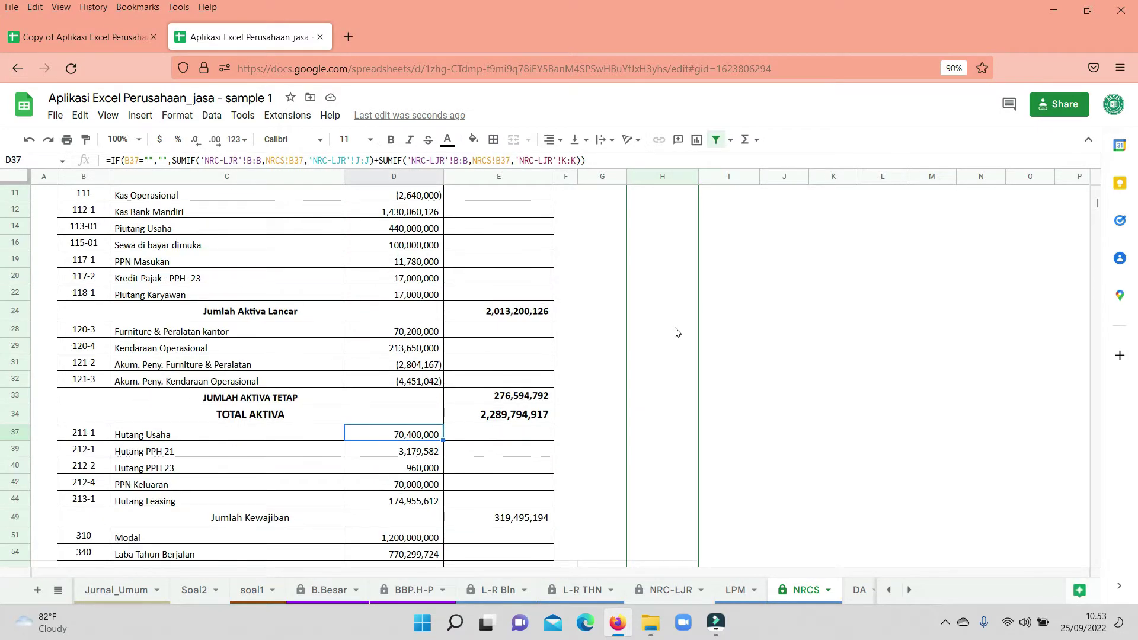
pyautogui.scroll(3, 673, 330)
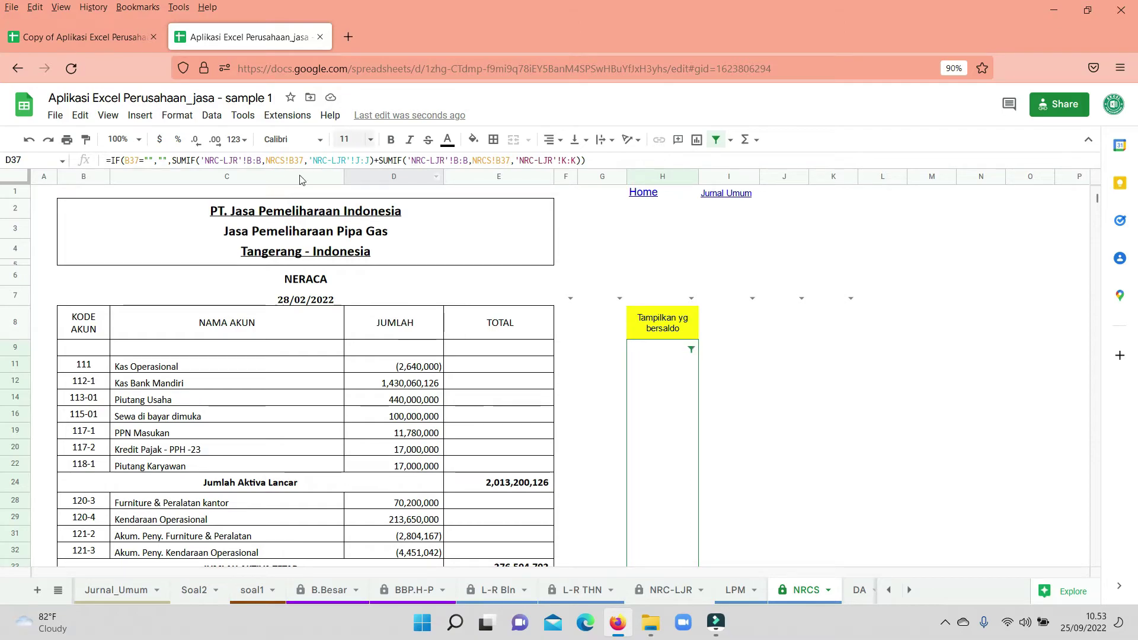
pyautogui.click(710, 200)
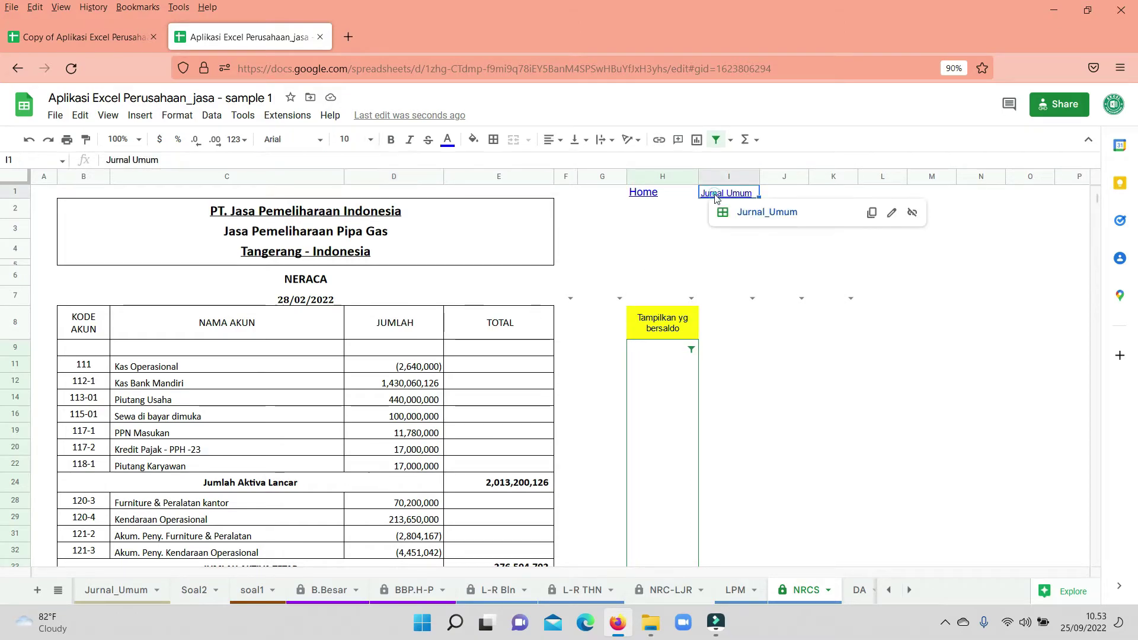
pyautogui.click(745, 211)
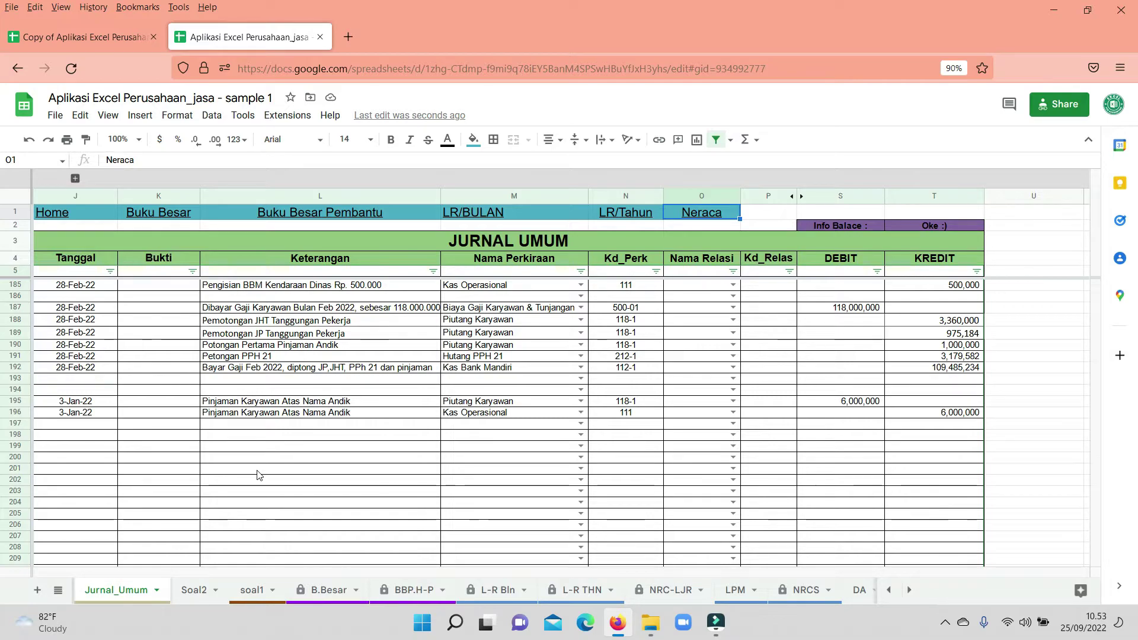
# - Change J195's date to 1-Mar-22 and copy it over J196's 3-Jan-22
pyautogui.click(76, 401)
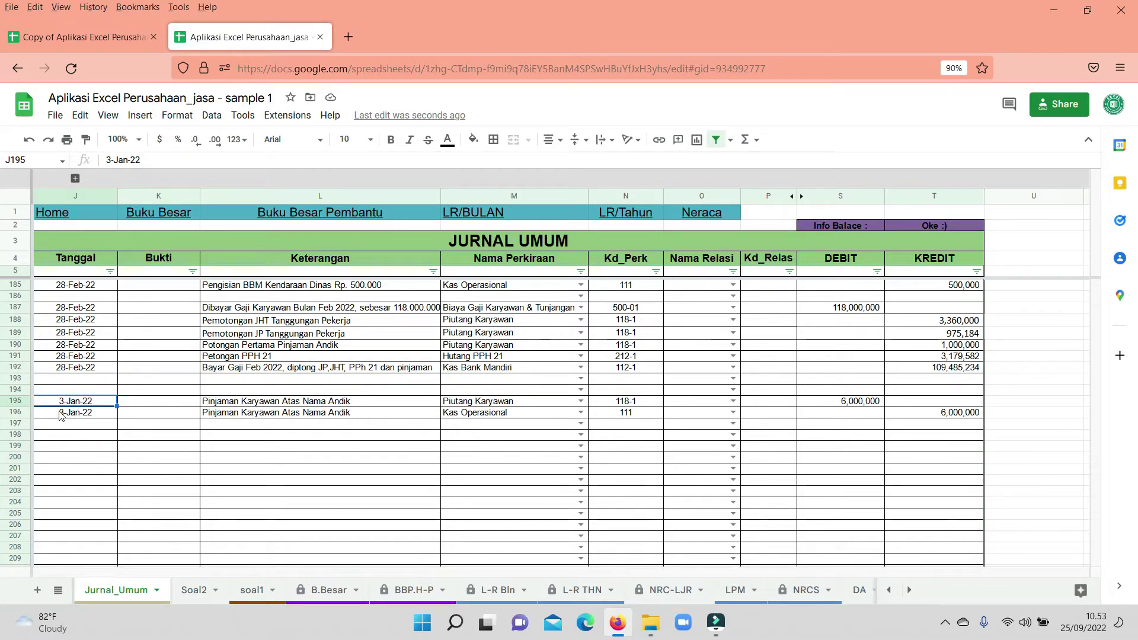
pyautogui.write('02')
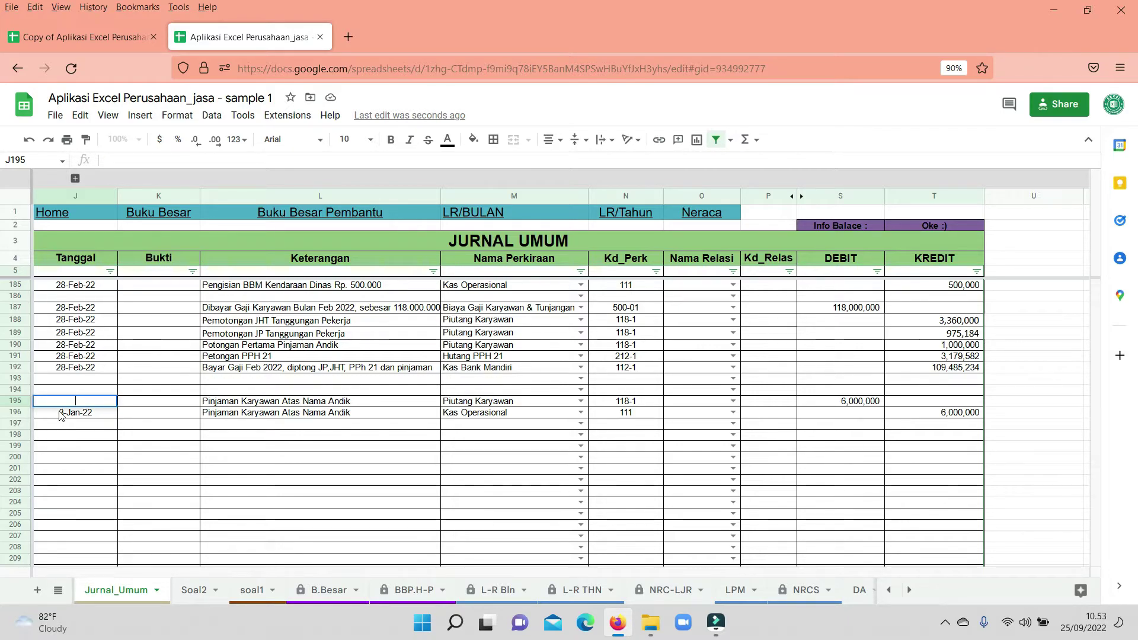
pyautogui.write('03/')
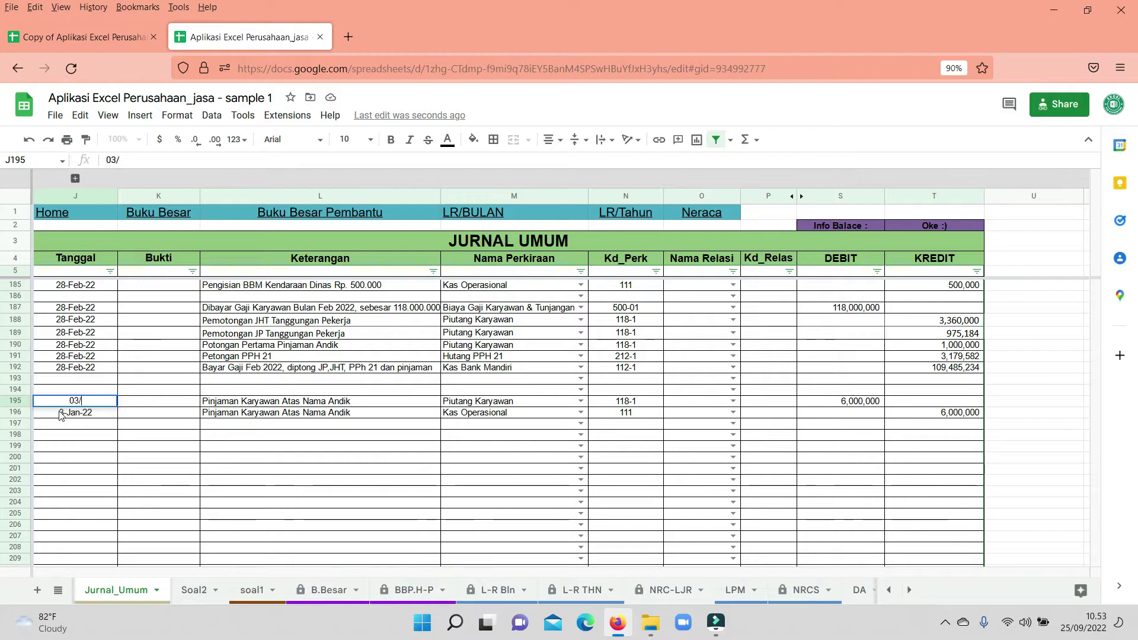
pyautogui.write('01/')
pyautogui.write('22')
pyautogui.press('Return')
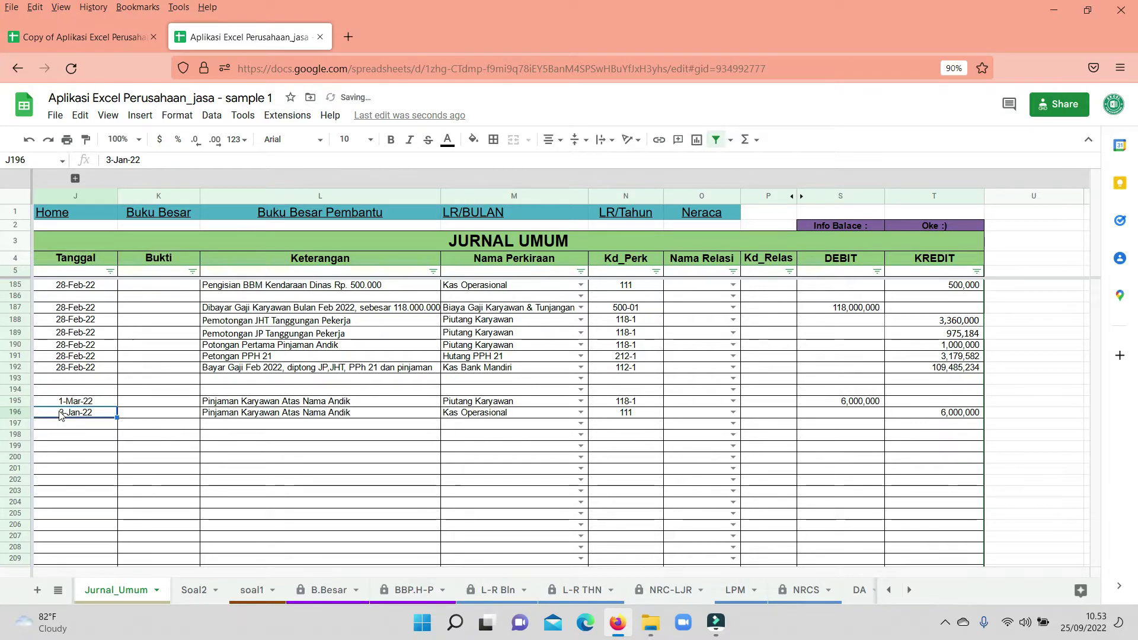
pyautogui.click(108, 394)
pyautogui.click(102, 400)
pyautogui.hotkey('ctrl', 'c')
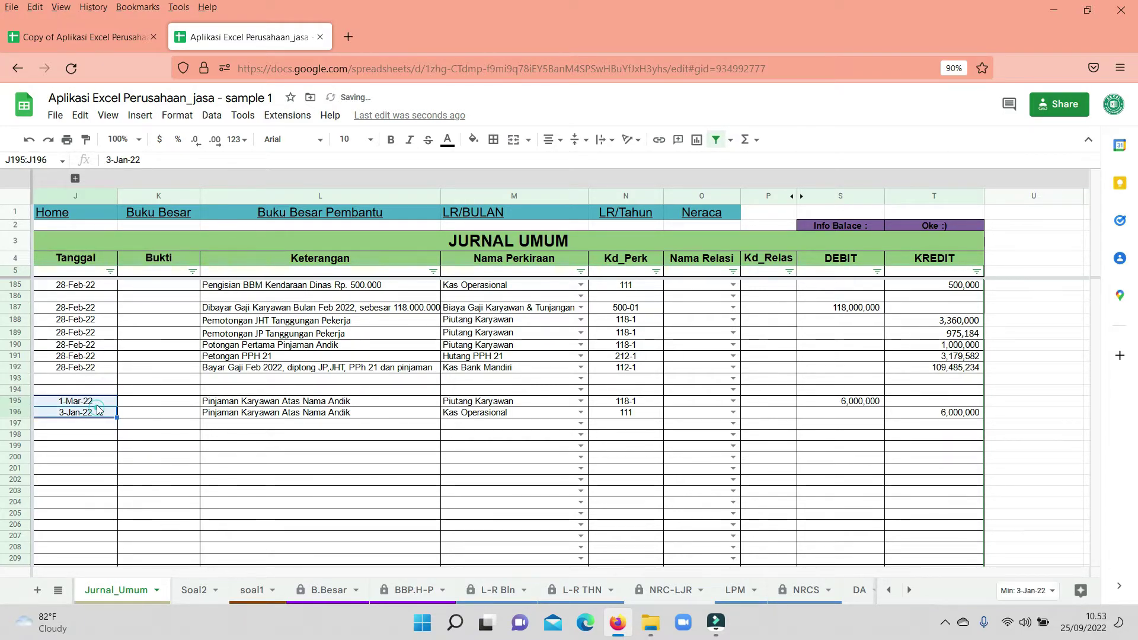
pyautogui.click(86, 413)
pyautogui.hotkey('ctrl', 'v')
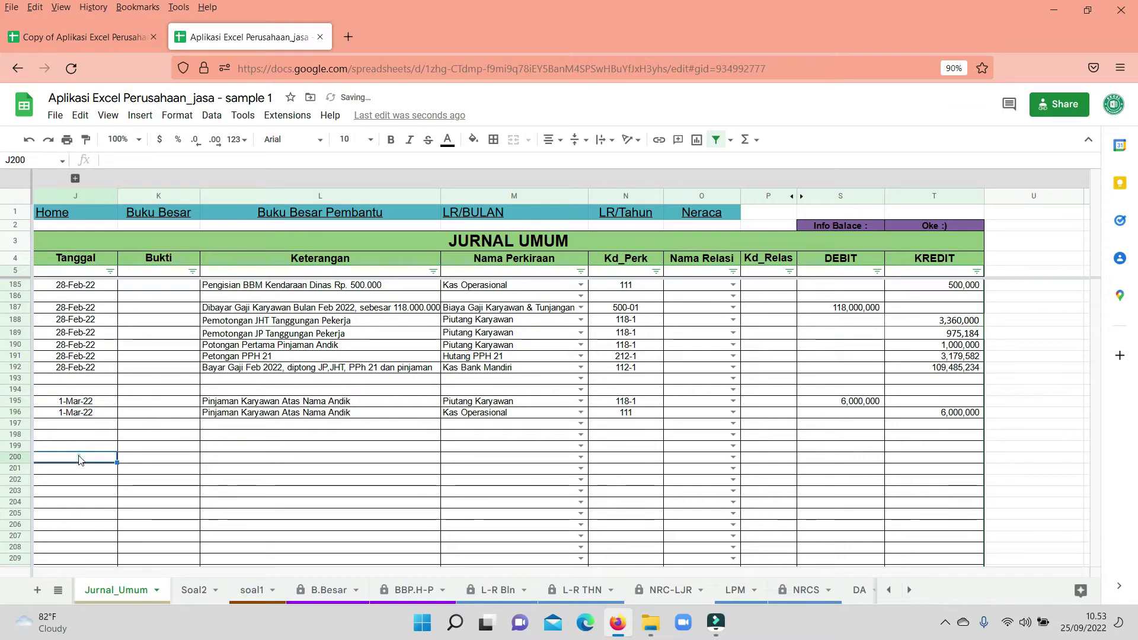
pyautogui.click(80, 442)
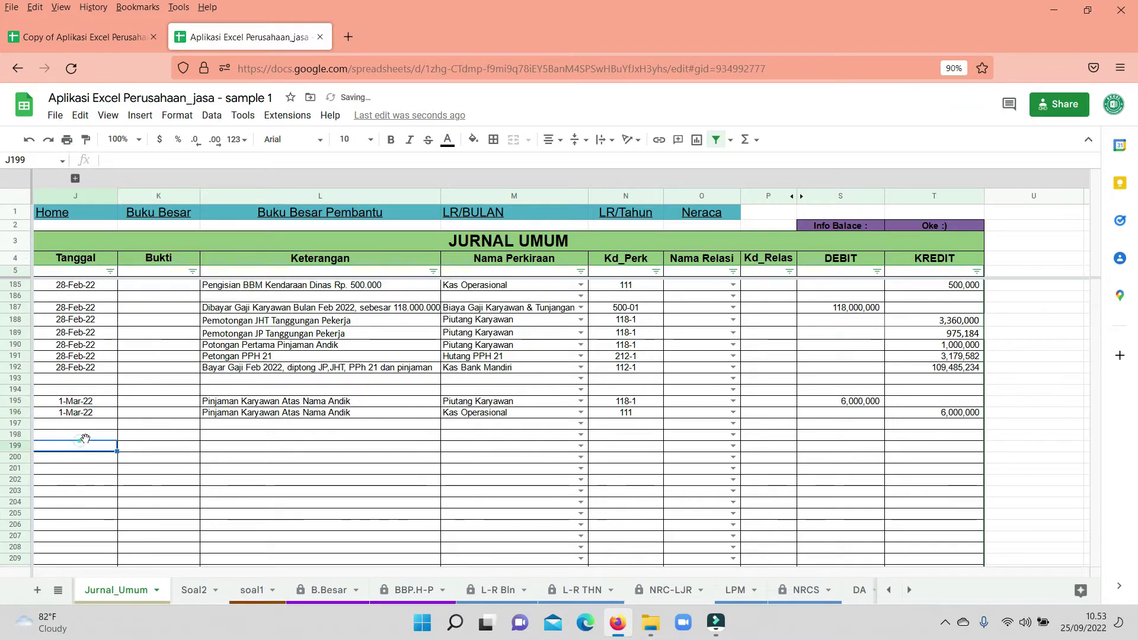
# - On Soal2, correct the A39 heading from 'Bulan marete' to 'Bulan maret'
pyautogui.click(256, 590)
pyautogui.scroll(-5, 289, 499)
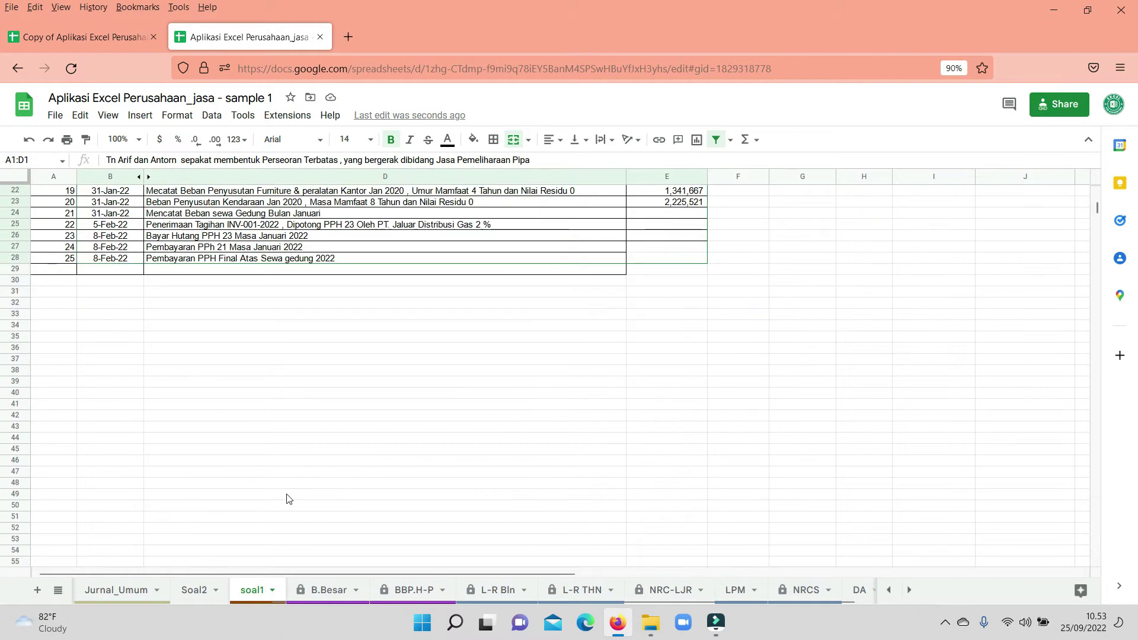
pyautogui.click(204, 599)
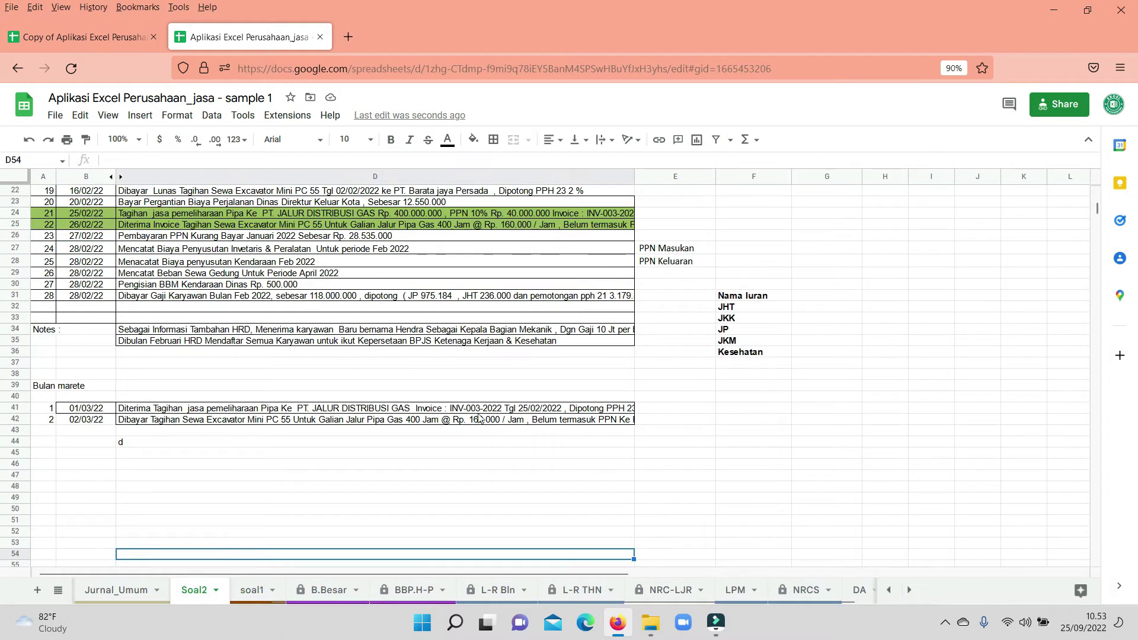
pyautogui.scroll(-5, 400, 311)
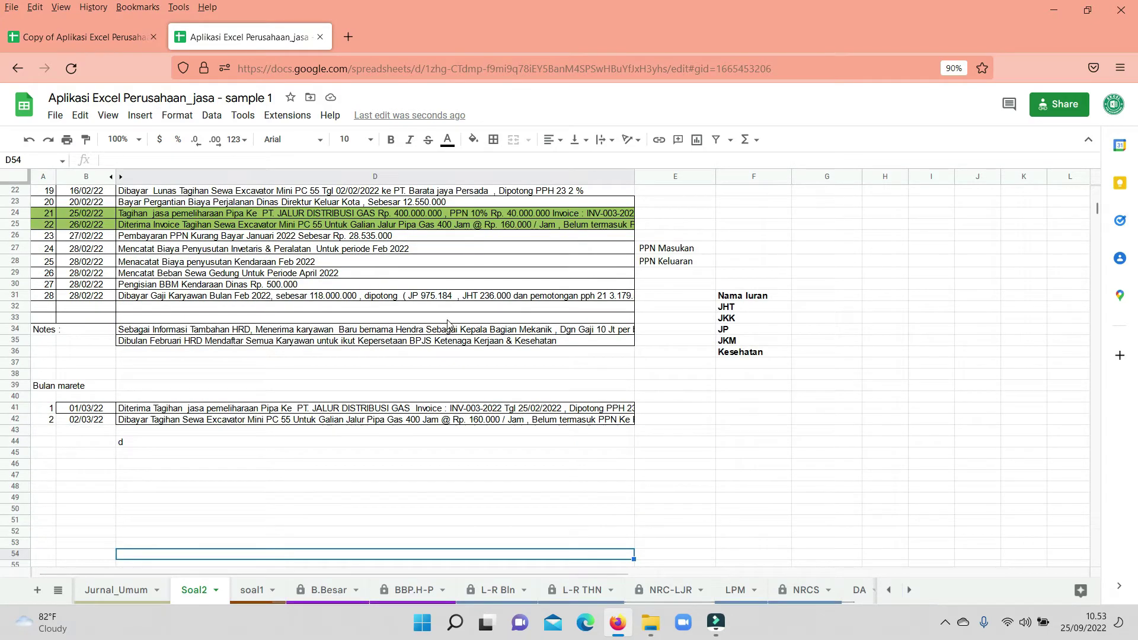
pyautogui.click(48, 388)
pyautogui.click(168, 176)
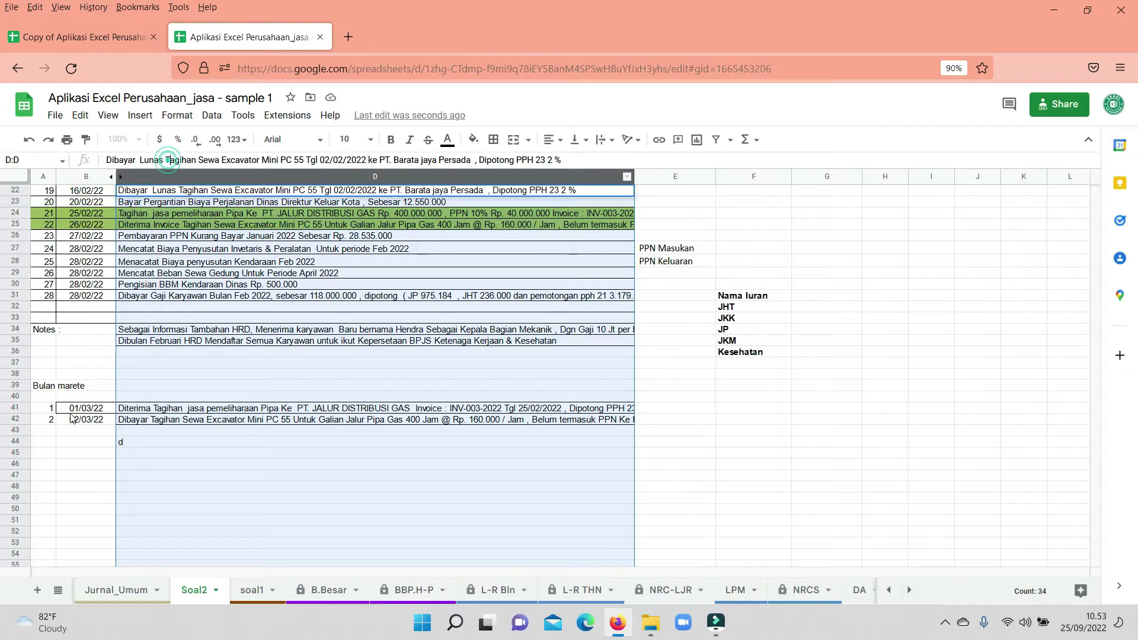
pyautogui.click(52, 389)
pyautogui.click(176, 161)
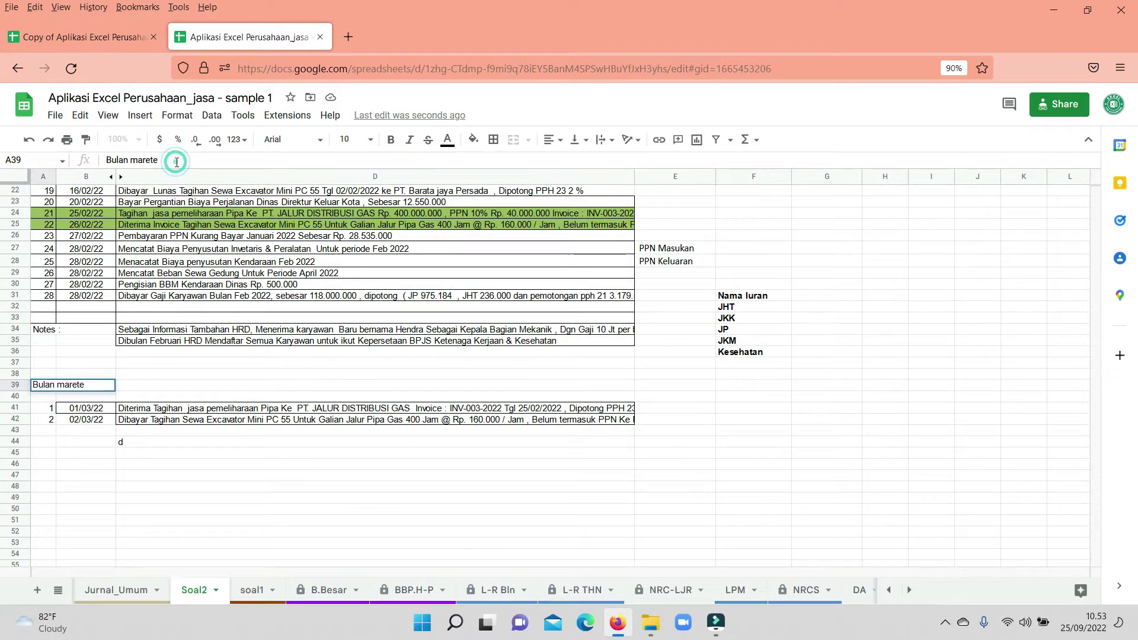
pyautogui.press('BackSpace')
pyautogui.press('Return')
# - Copy the first March transaction's 01/03/22 date from B41 and return to Jurnal_Umum
pyautogui.click(239, 445)
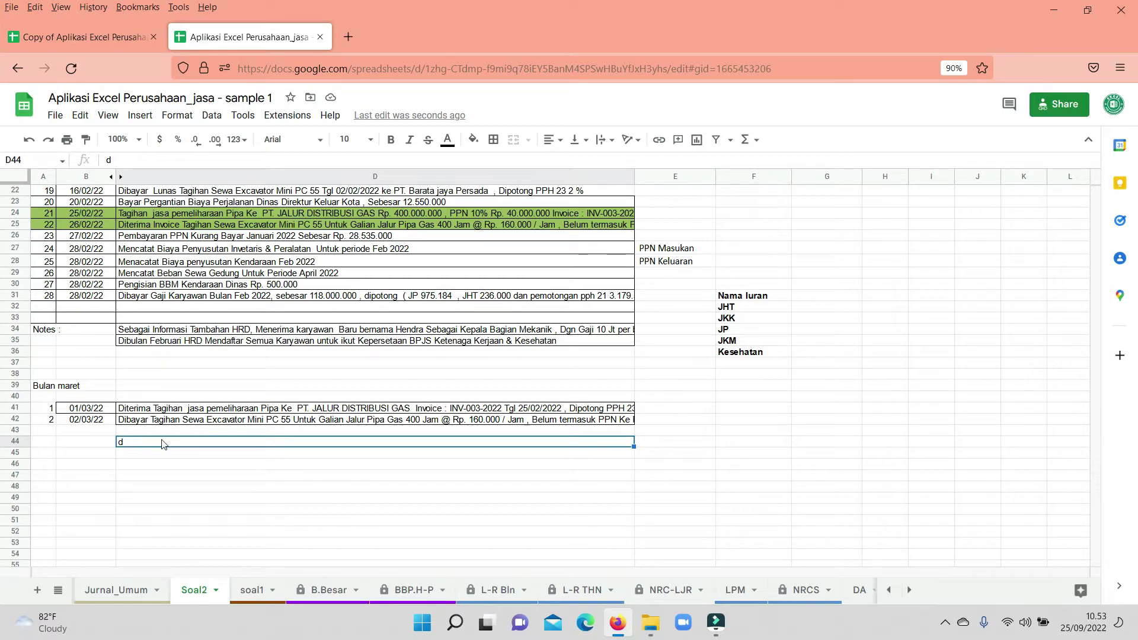
pyautogui.click(189, 409)
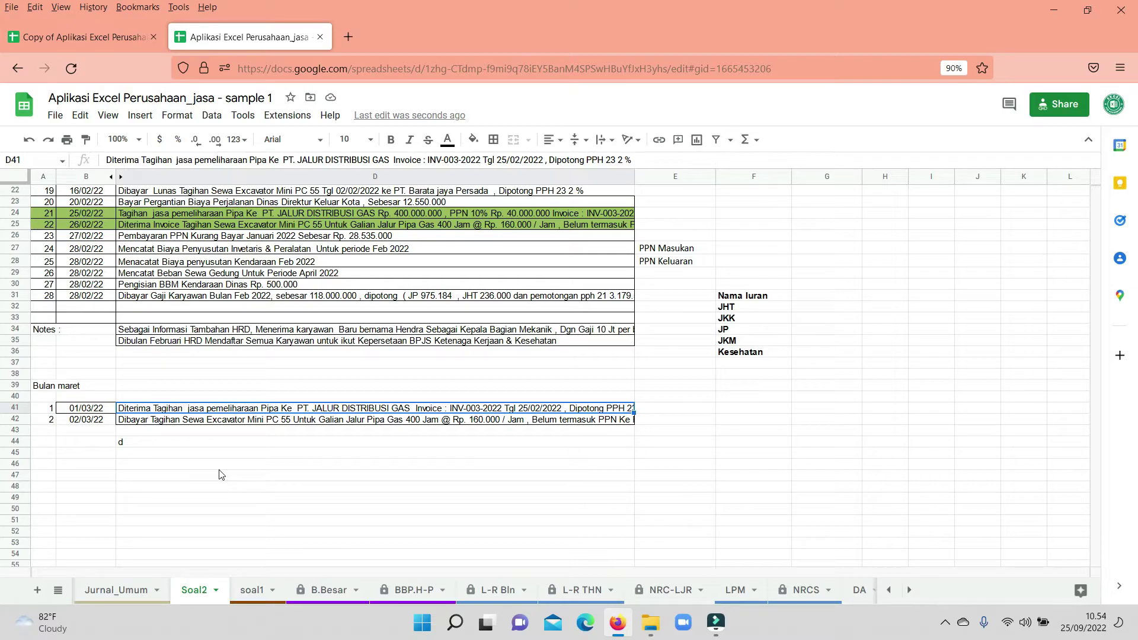
pyautogui.press('Left')
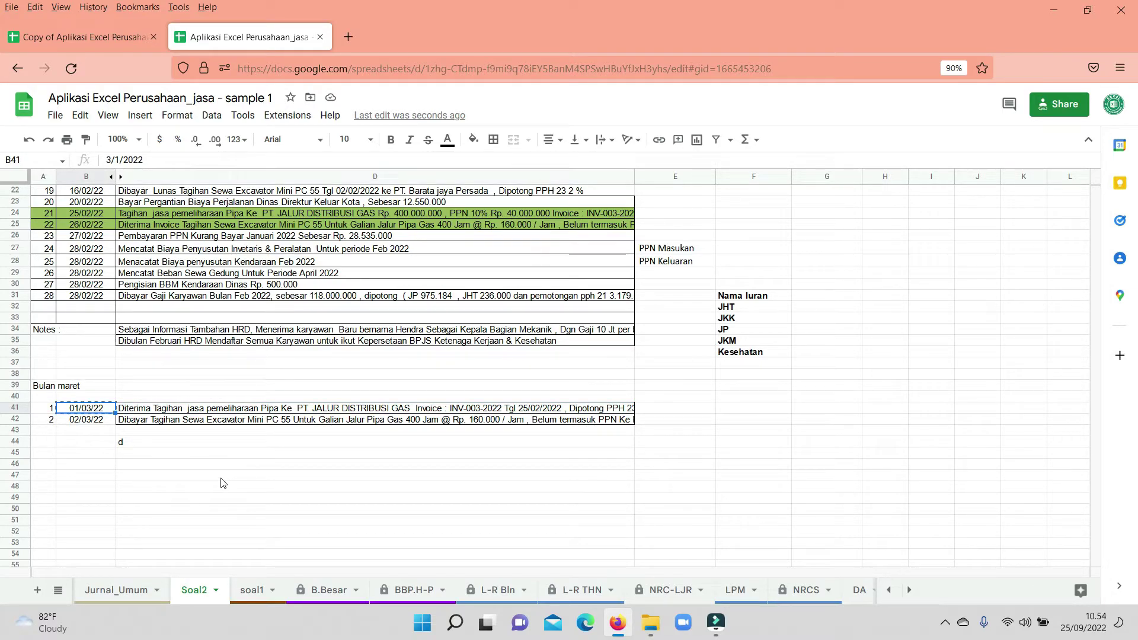
pyautogui.click(124, 591)
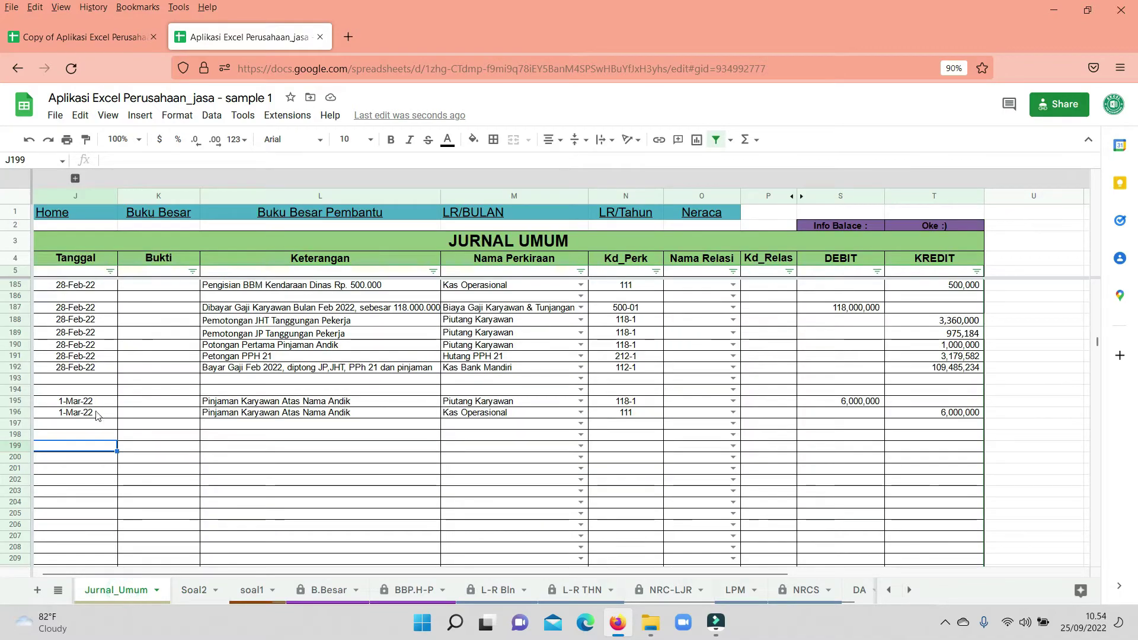
# - Paste the 01/03/22 date into Jurnal_Umum rows 198, 199 and 200
pyautogui.click(90, 436)
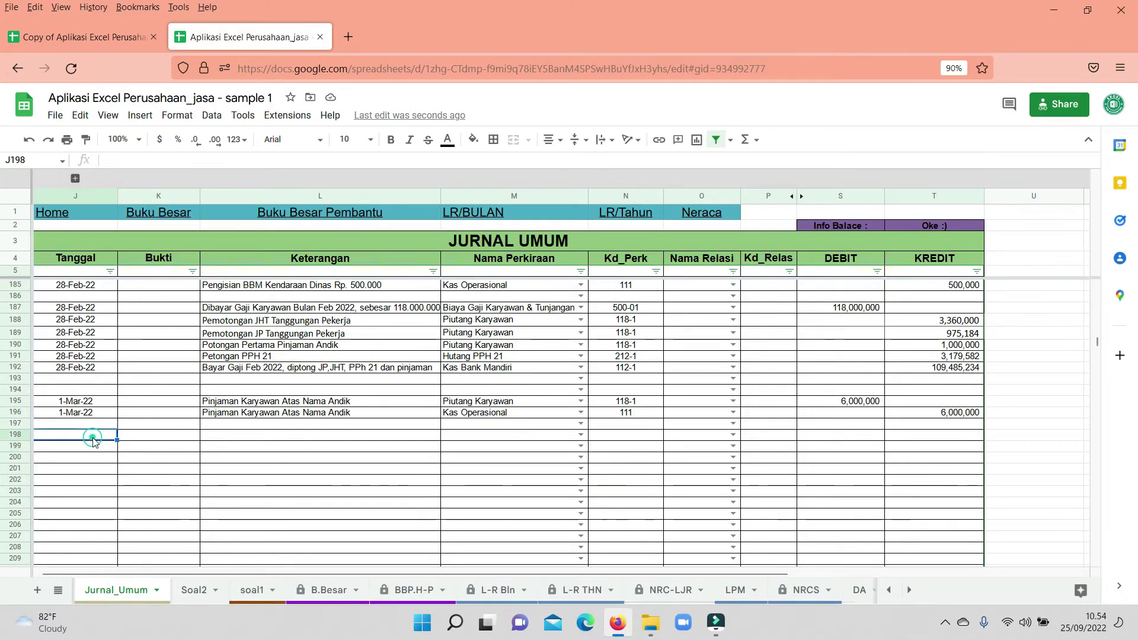
pyautogui.hotkey('ctrl', 'v')
pyautogui.click(83, 448)
pyautogui.hotkey('ctrl', 'v')
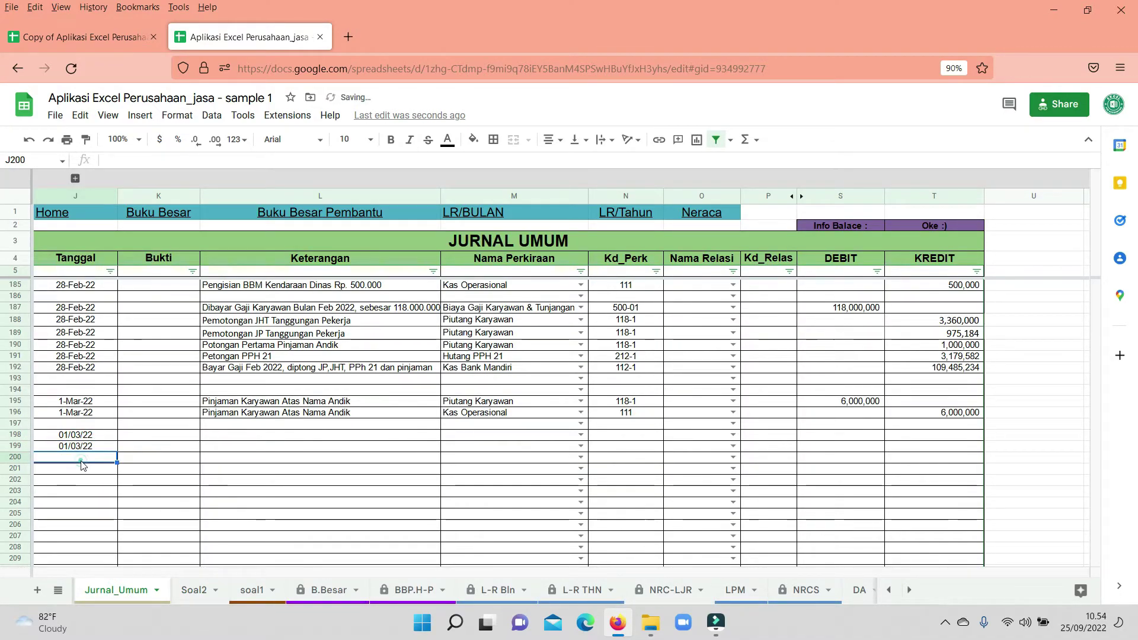
pyautogui.click(82, 459)
pyautogui.hotkey('ctrl', 'v')
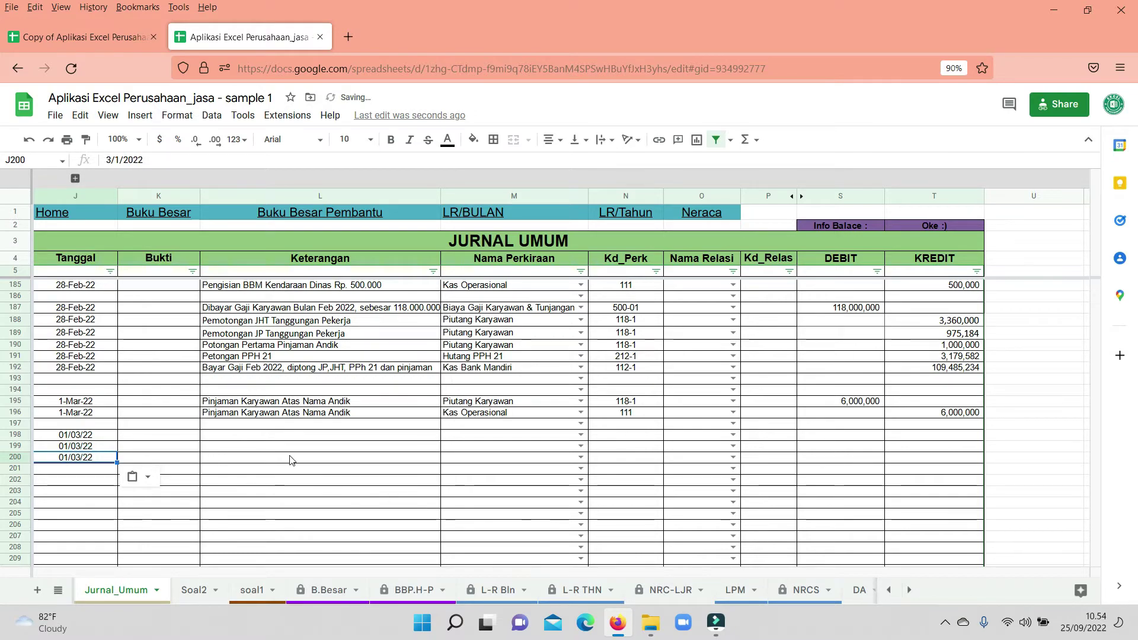
# - Copy the March invoice description from Soal2 D41 into the Keterangan cells of rows 198–200
pyautogui.click(291, 460)
pyautogui.click(261, 436)
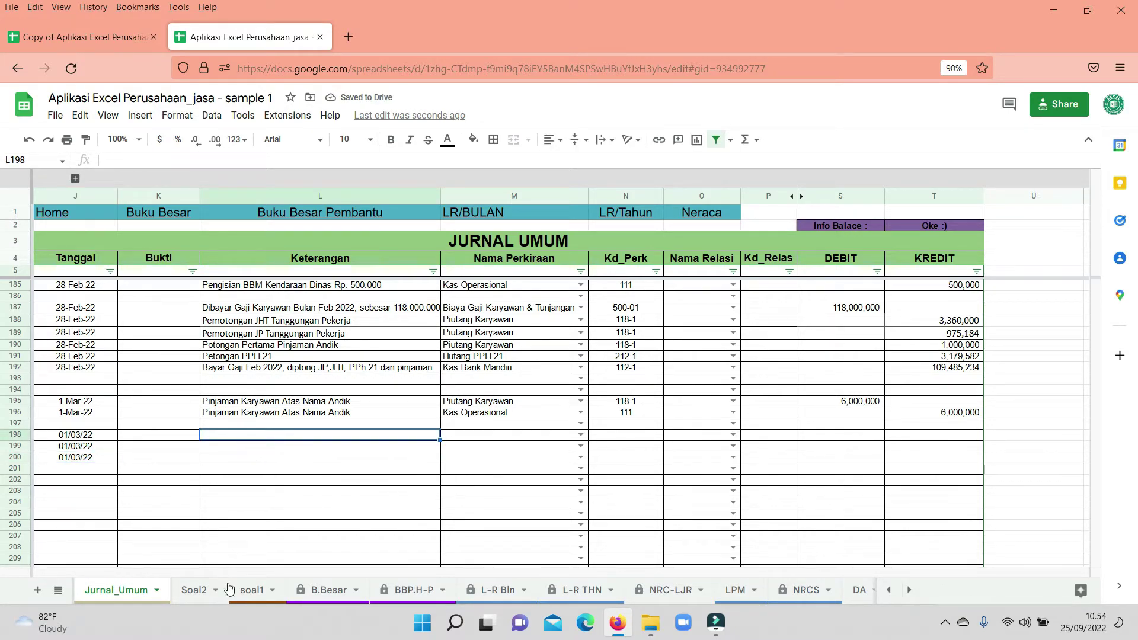
pyautogui.click(252, 590)
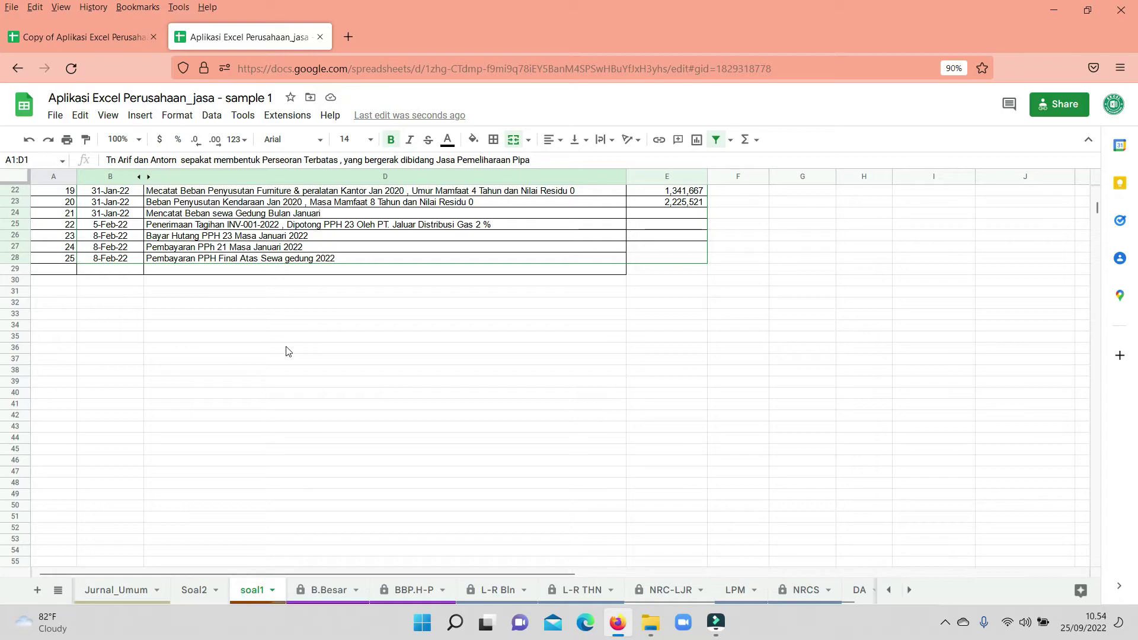
pyautogui.click(193, 590)
pyautogui.click(231, 410)
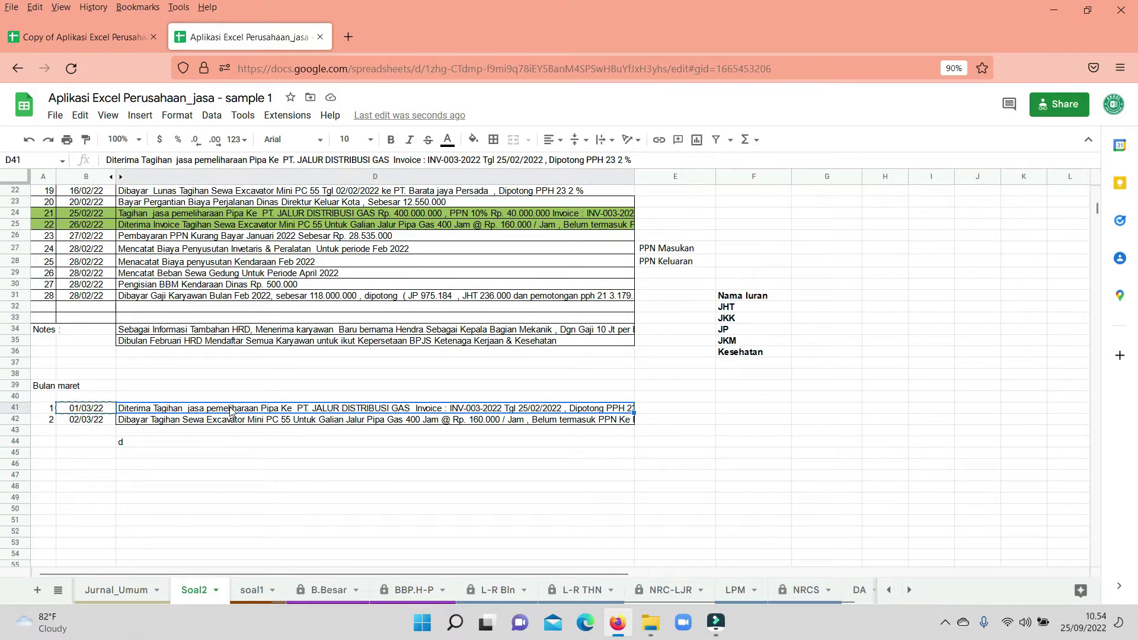
pyautogui.hotkey('ctrl', 'c')
pyautogui.click(151, 592)
pyautogui.hotkey('ctrl', 'v')
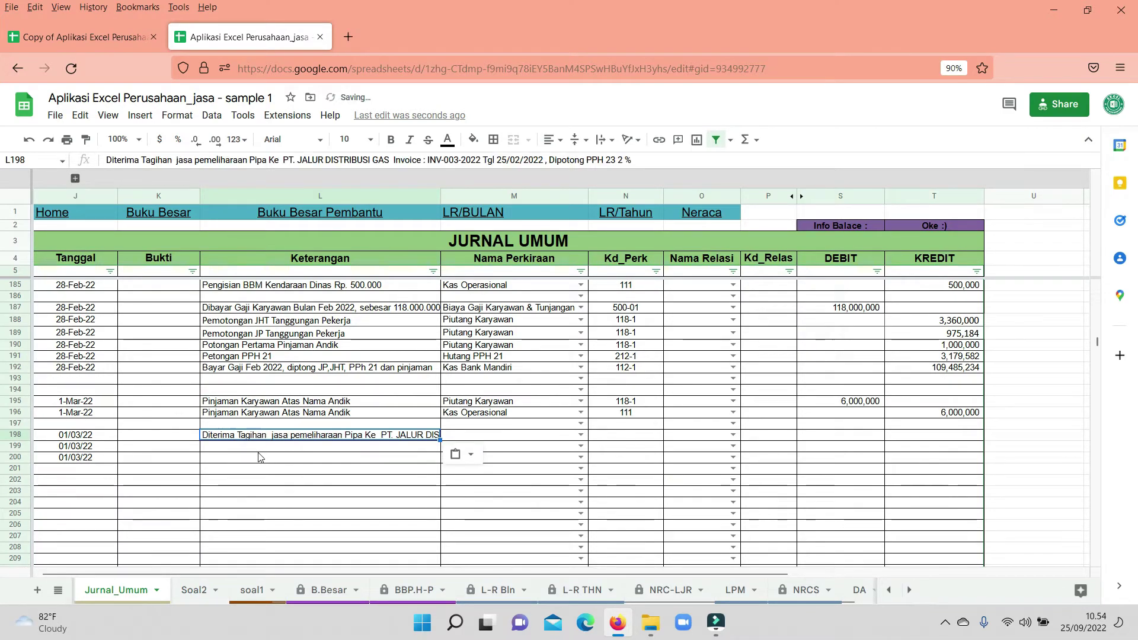
pyautogui.press('Down')
pyautogui.hotkey('ctrl', 'v')
pyautogui.press('Down')
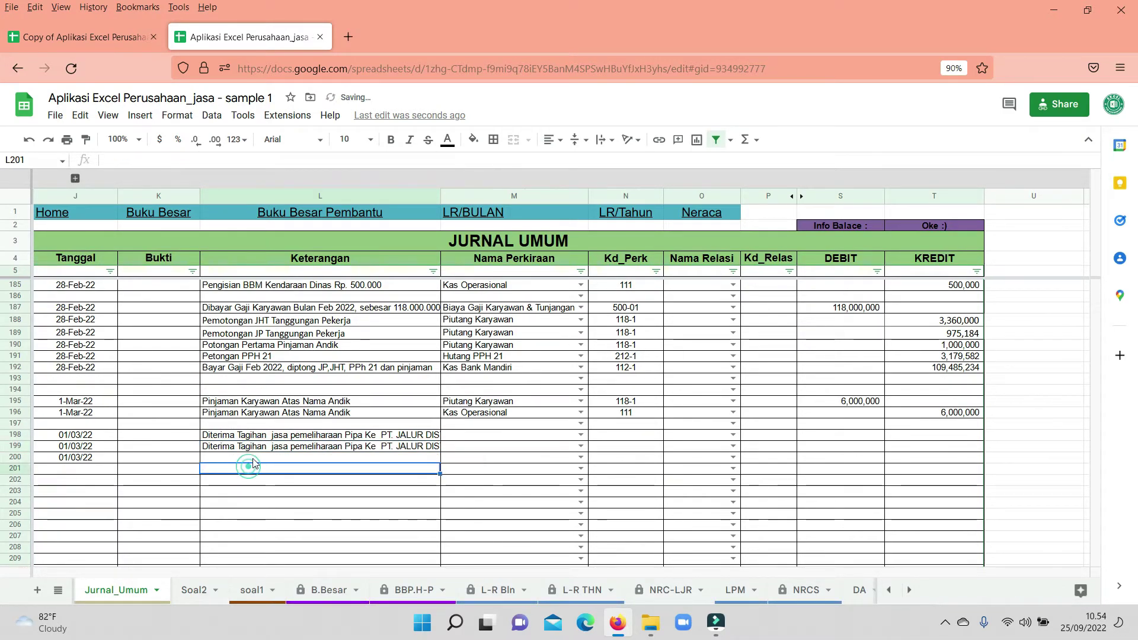
pyautogui.hotkey('ctrl', 'v')
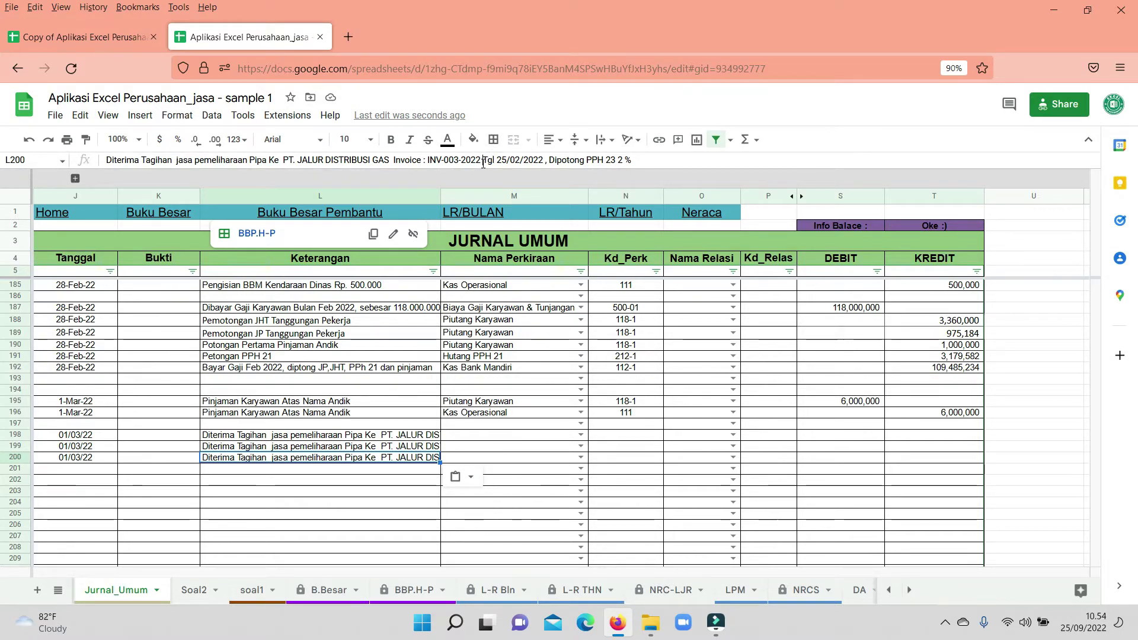
# - Enter voucher number TR-INV-003-2022 in K198, based on the description's invoice number
pyautogui.moveTo(483, 160); pyautogui.dragTo(426, 159)
pyautogui.hotkey('ctrl', 'c')
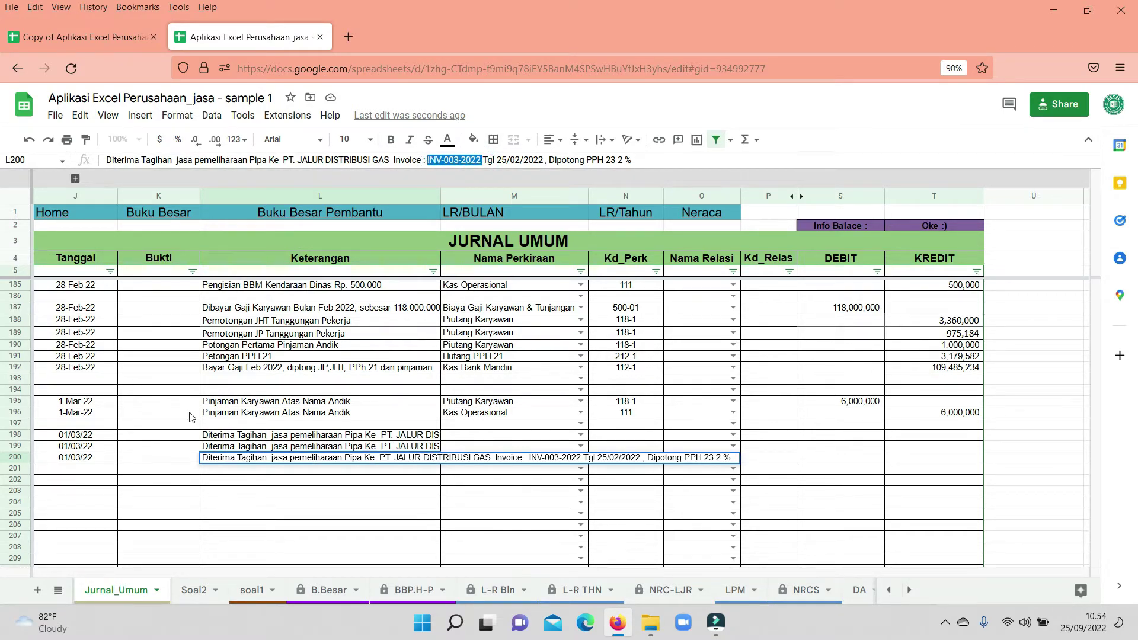
pyautogui.click(166, 437)
pyautogui.hotkey('ctrl', 'v')
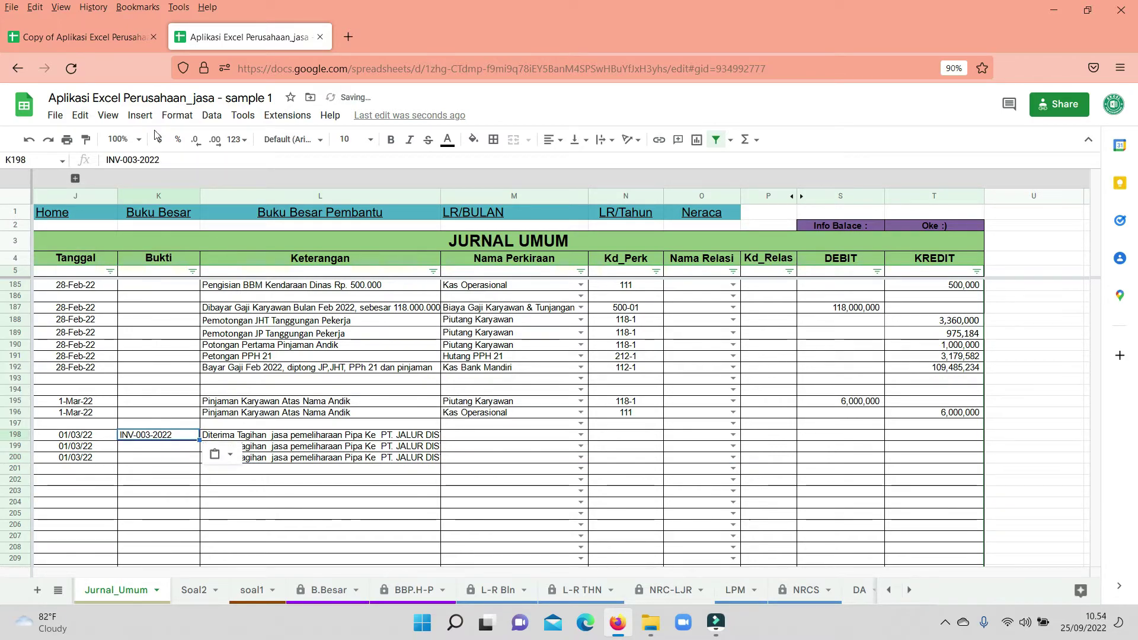
pyautogui.click(105, 159)
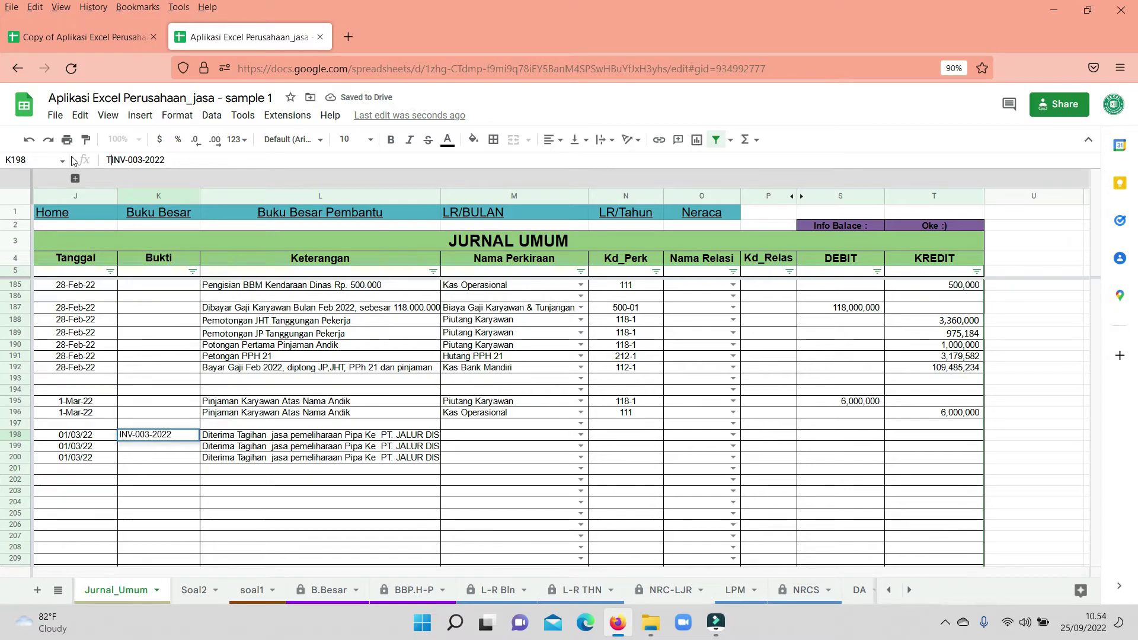
pyautogui.write('Tr')
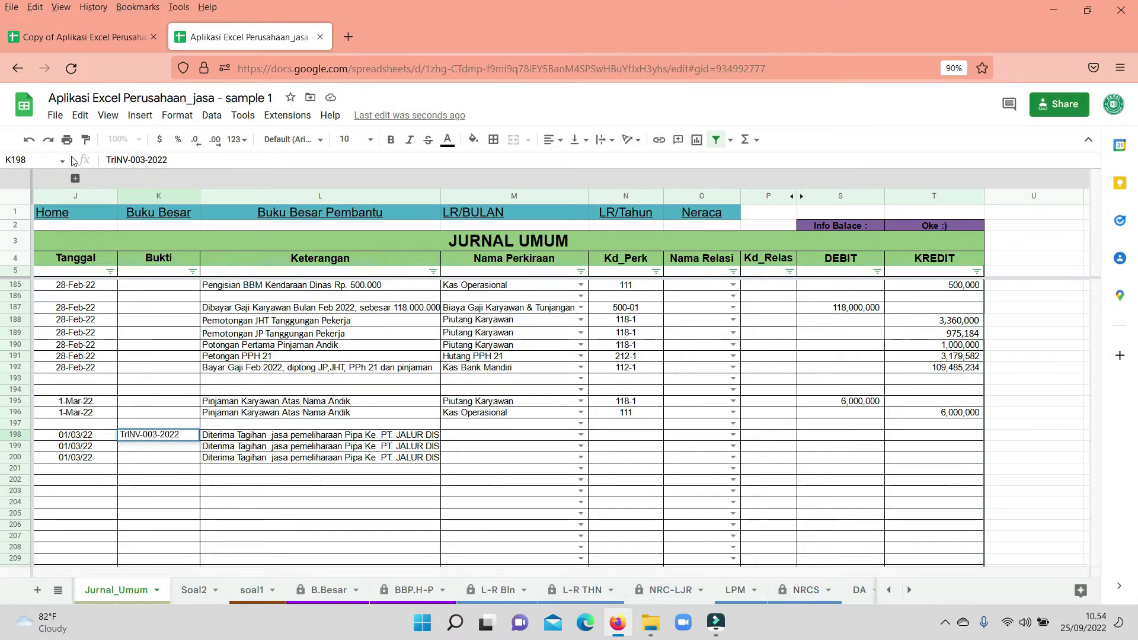
pyautogui.press('BackSpace')
pyautogui.write('R-')
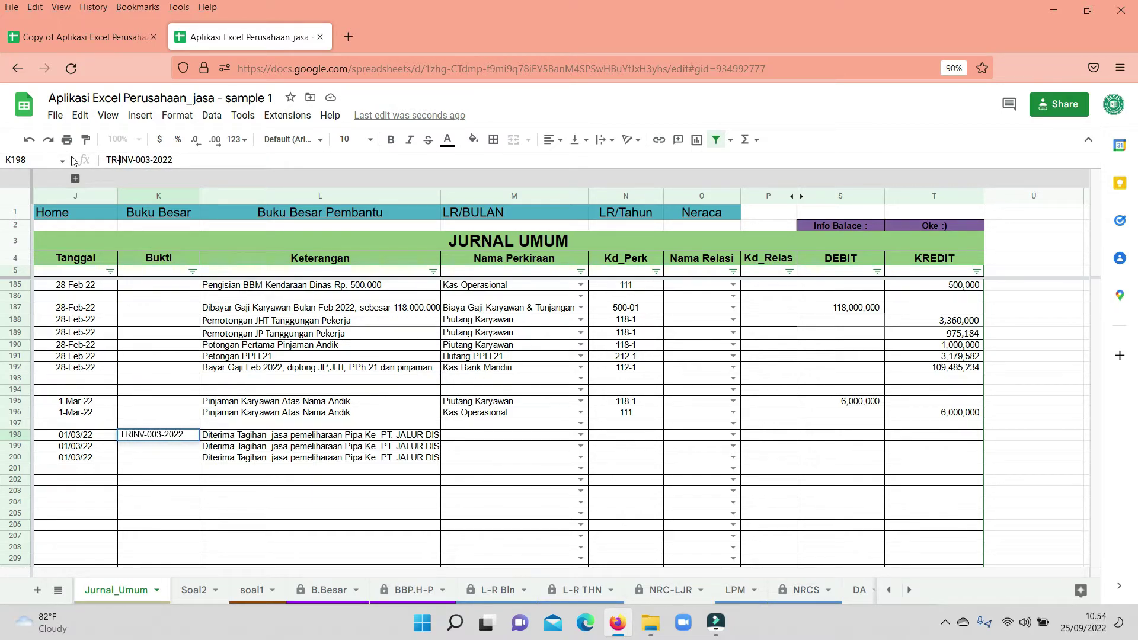
pyautogui.press('Return')
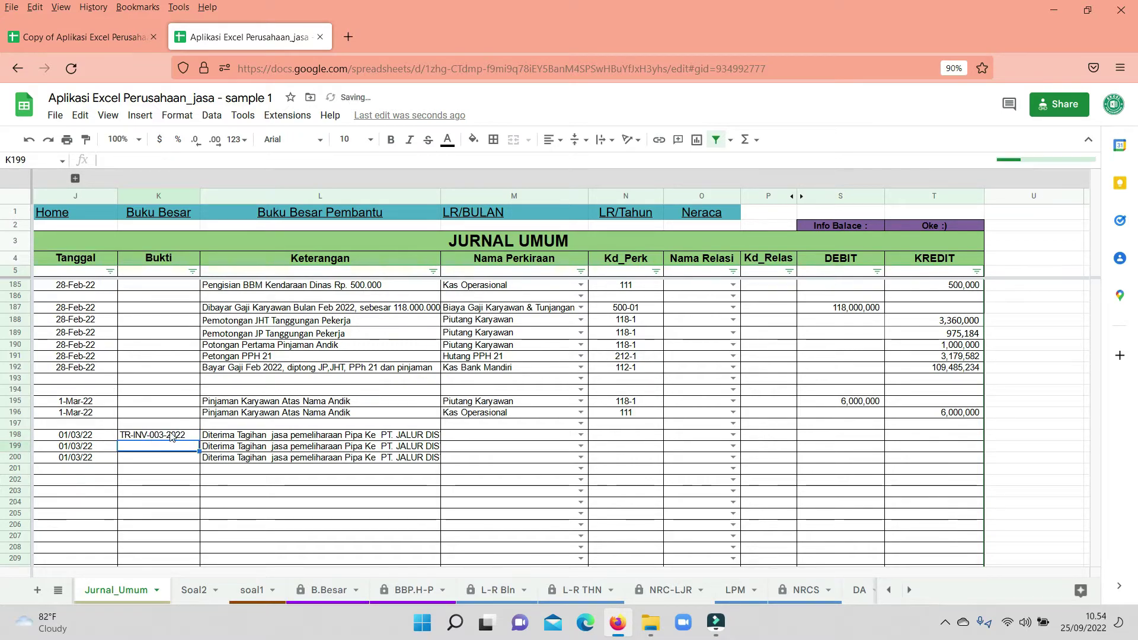
# - Copy TR-INV-003-2022 into K199:K200 and verify the row 198–199 descriptions
pyautogui.click(151, 436)
pyautogui.hotkey('ctrl', 'c')
pyautogui.click(165, 447)
pyautogui.moveTo(167, 453); pyautogui.dragTo(166, 459)
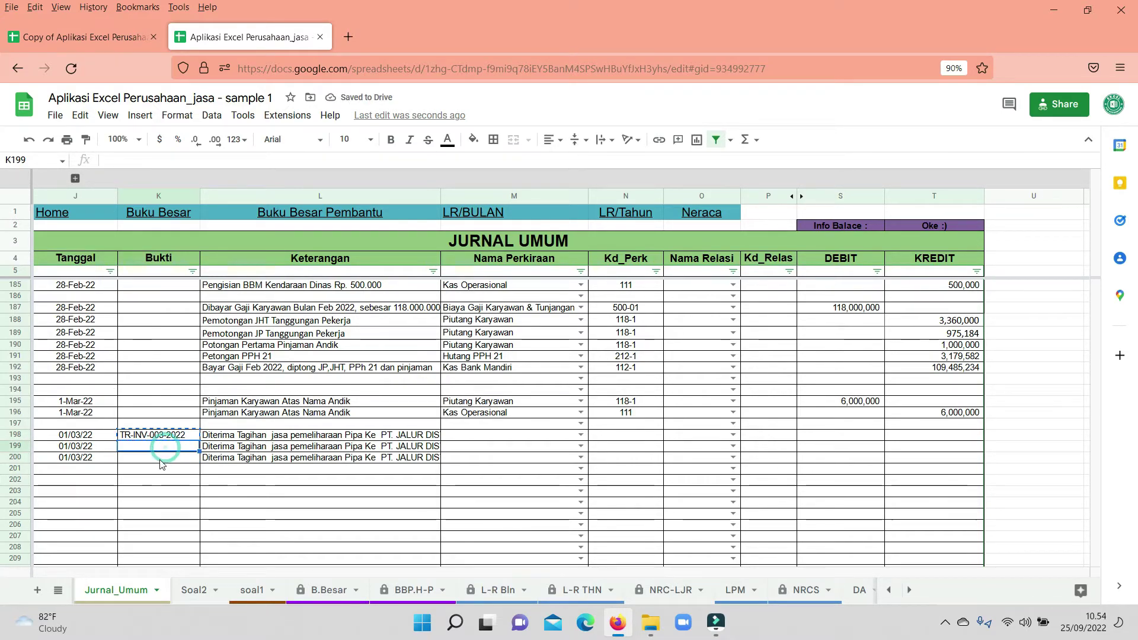
pyautogui.hotkey('ctrl', 'v')
pyautogui.click(322, 473)
pyautogui.click(397, 447)
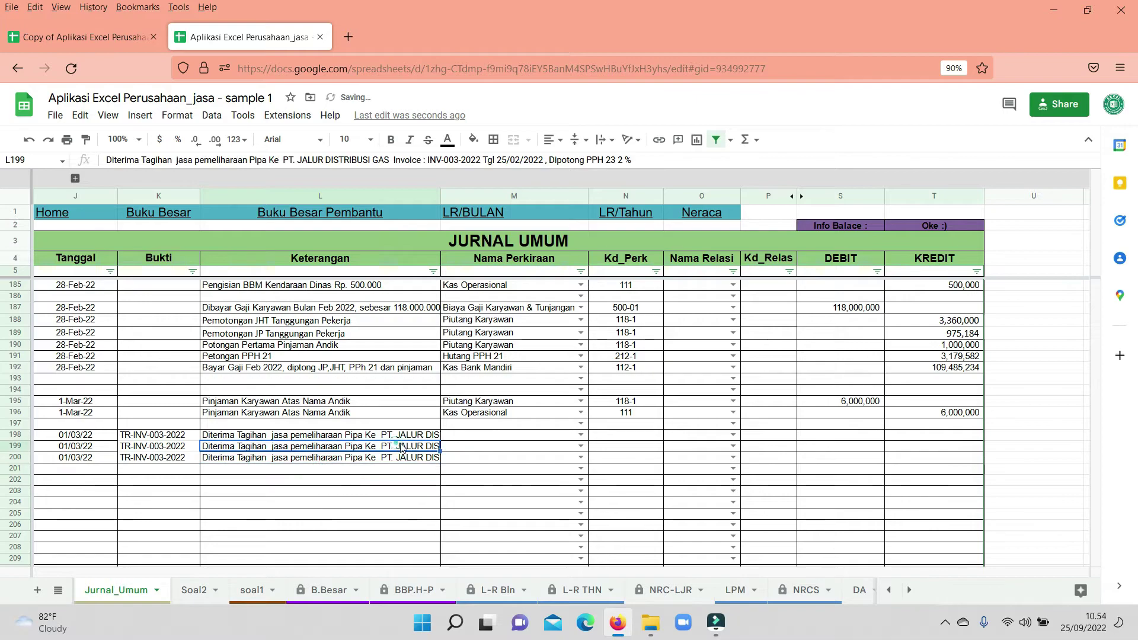
pyautogui.click(399, 437)
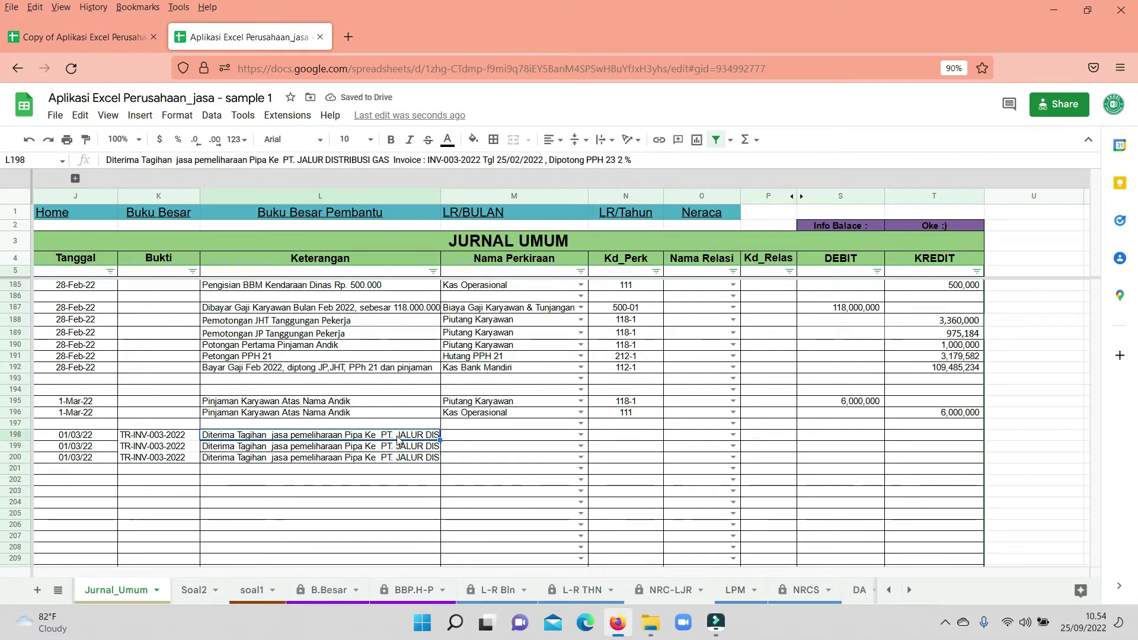
pyautogui.click(191, 591)
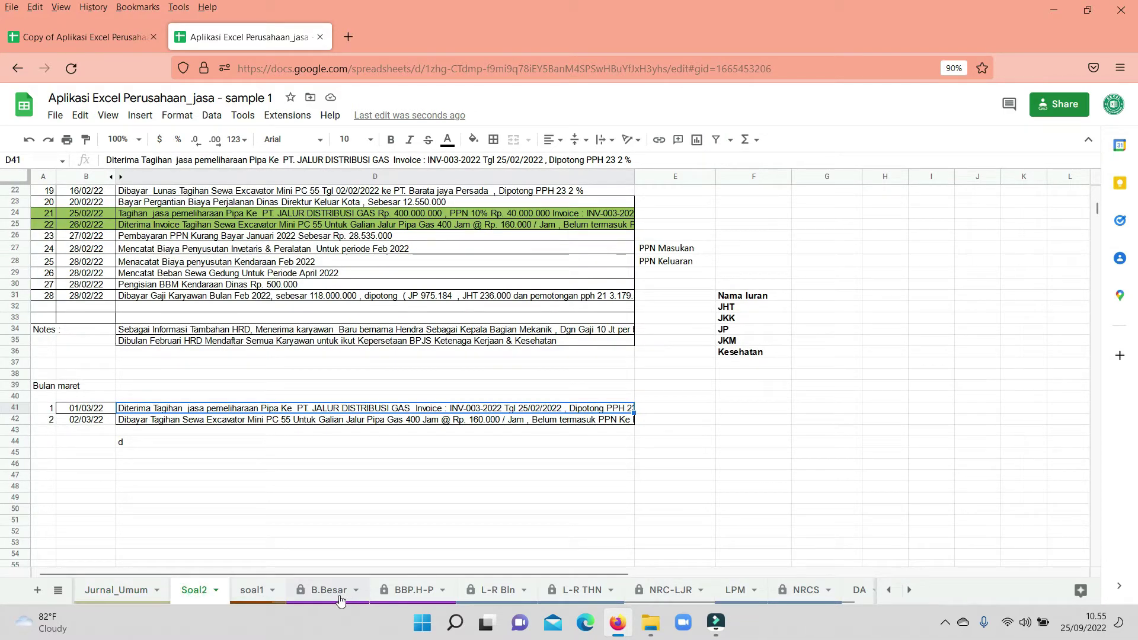
# - Set the B.Besar ledger account to Piutang Usaha (113-01) and check the F15 and G15 formulas
pyautogui.click(329, 590)
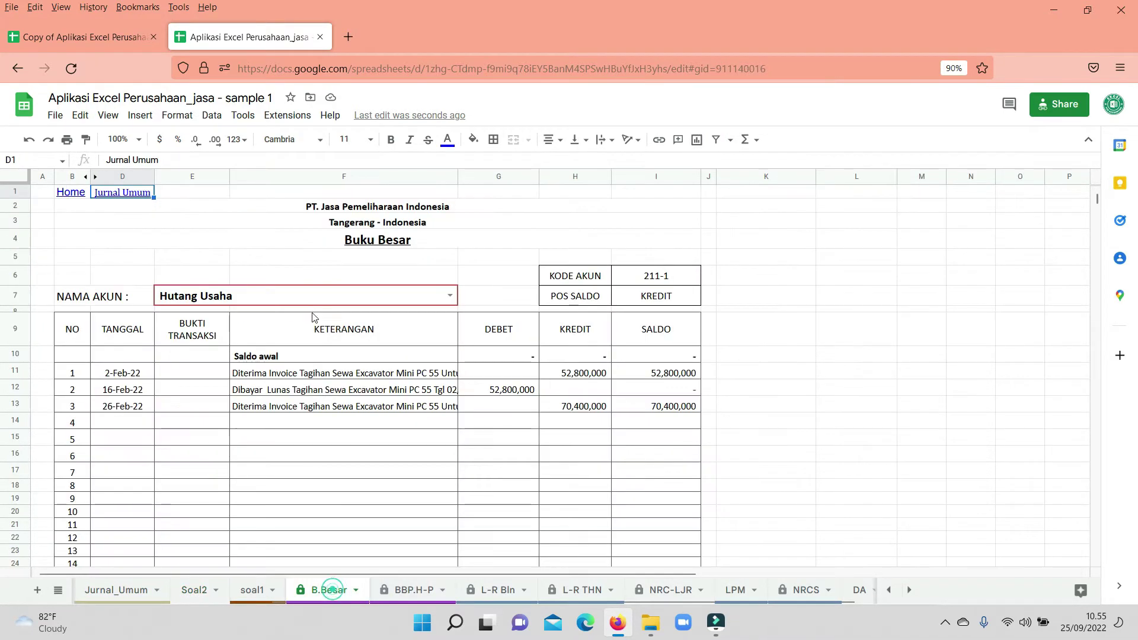
pyautogui.click(323, 299)
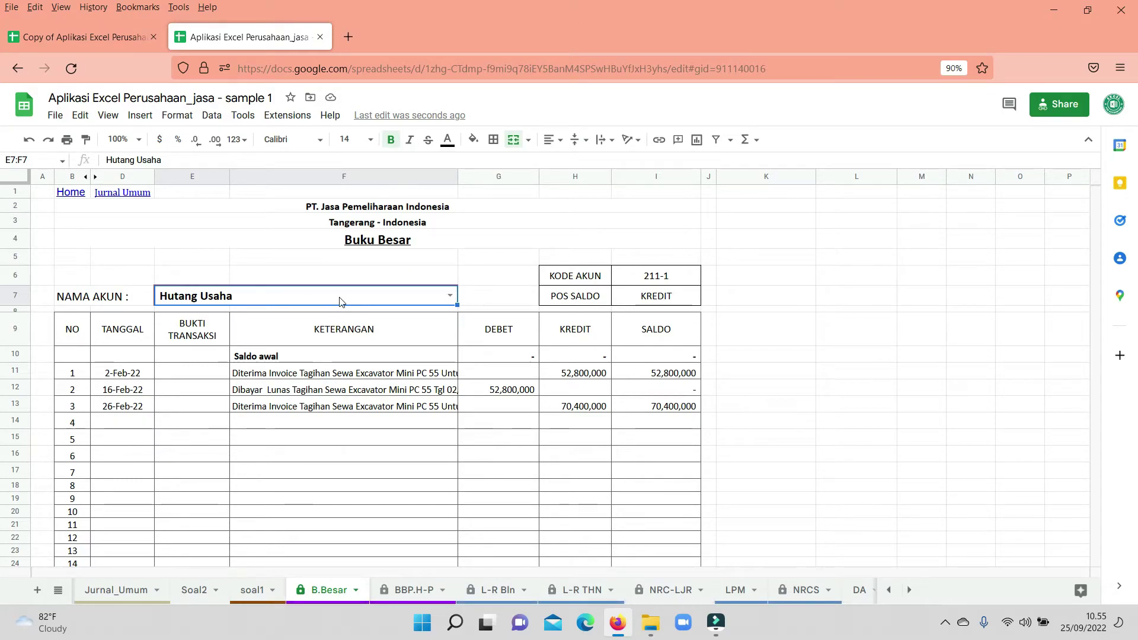
pyautogui.write('pitang')
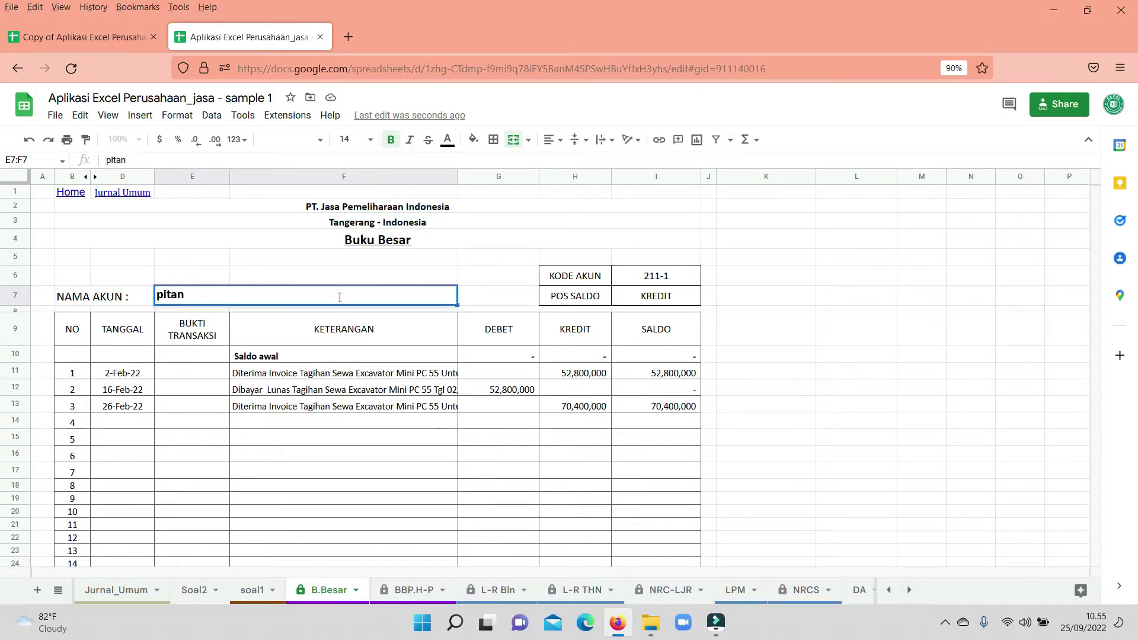
pyautogui.press('BackSpace')
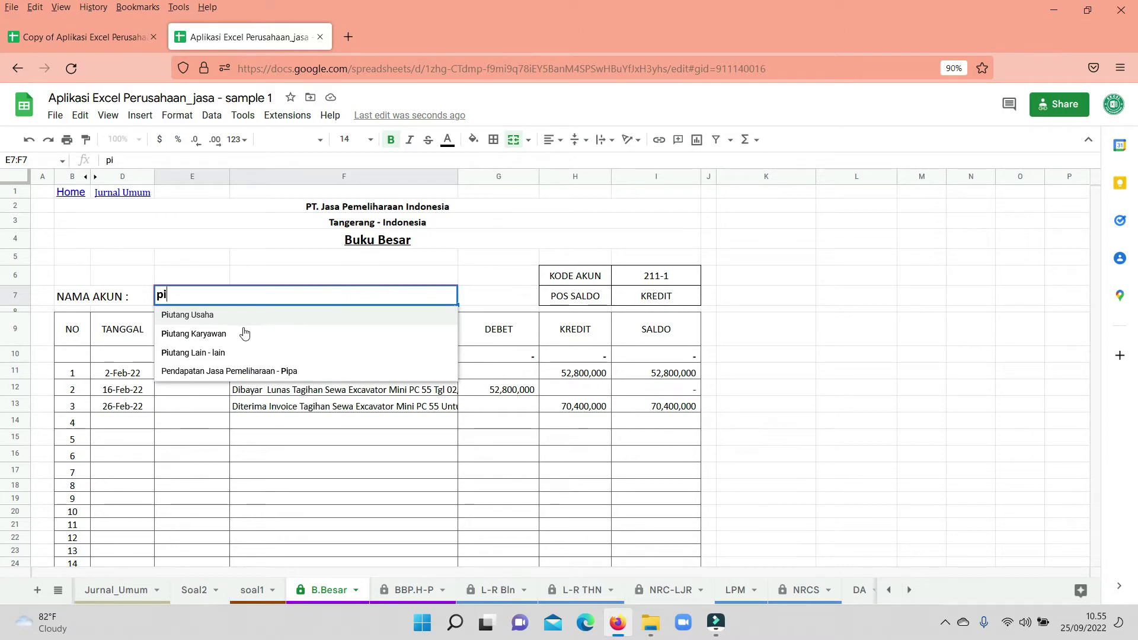
pyautogui.click(209, 315)
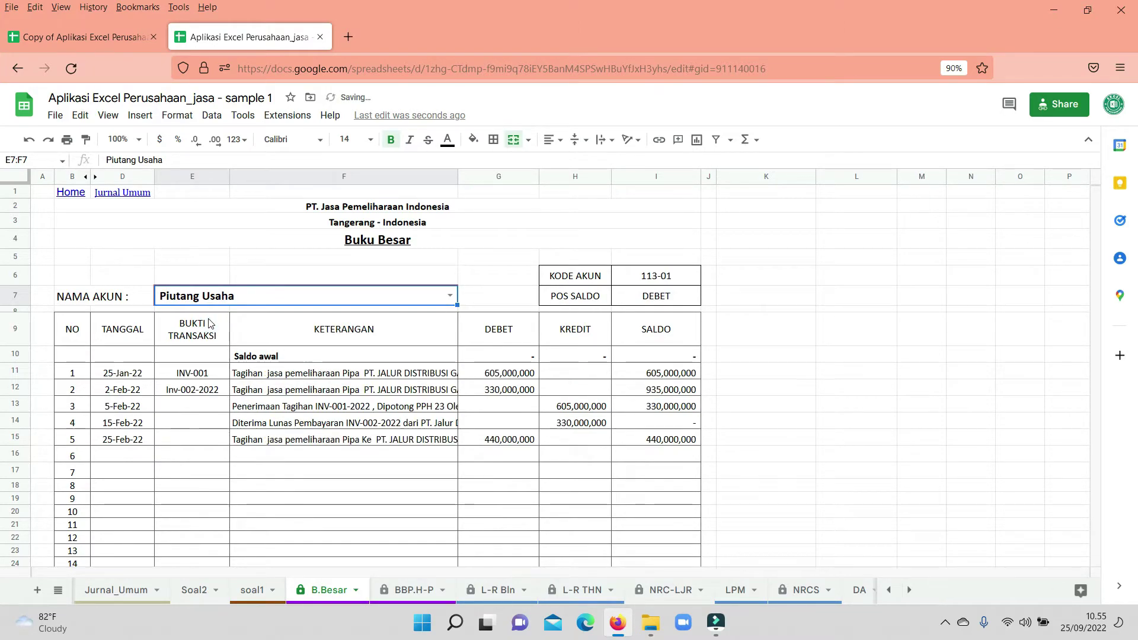
pyautogui.click(323, 439)
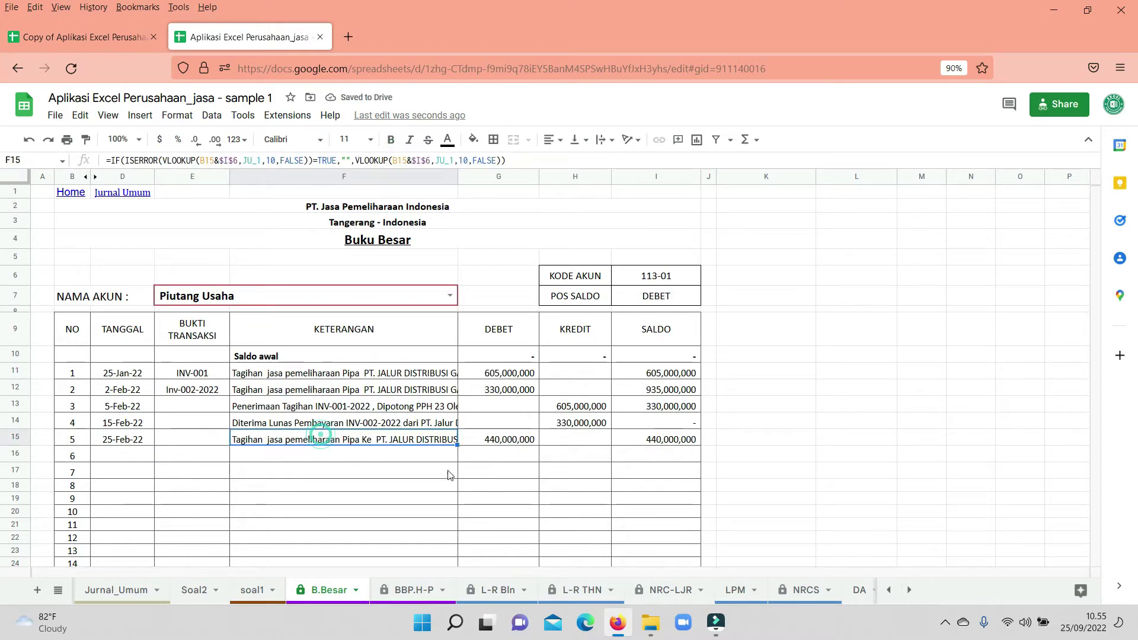
pyautogui.click(524, 442)
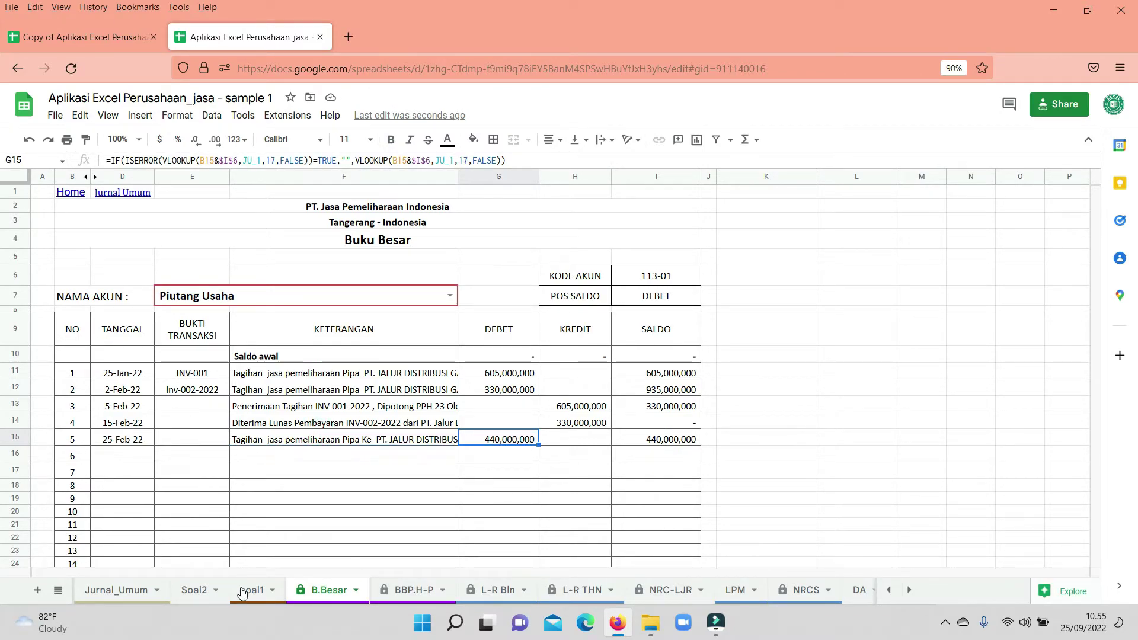
pyautogui.scroll(5, 242, 592)
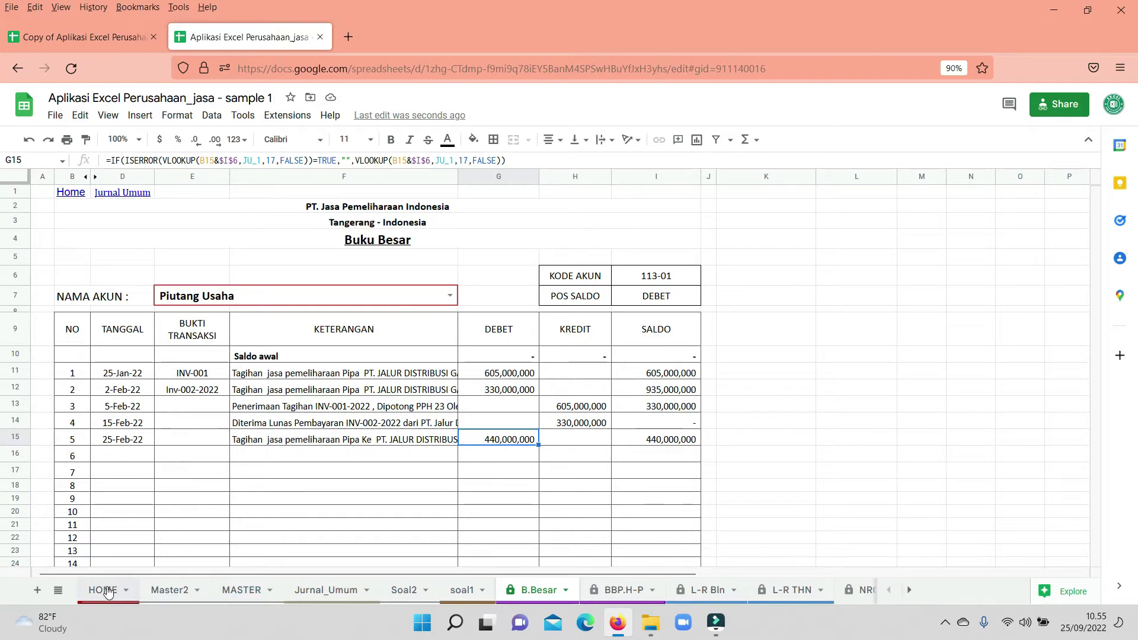
# - Show PT. JALUR DISTRIBUSI GAS in the BBP.H-P subsidiary ledger's NAMA AKUN field
pyautogui.click(108, 590)
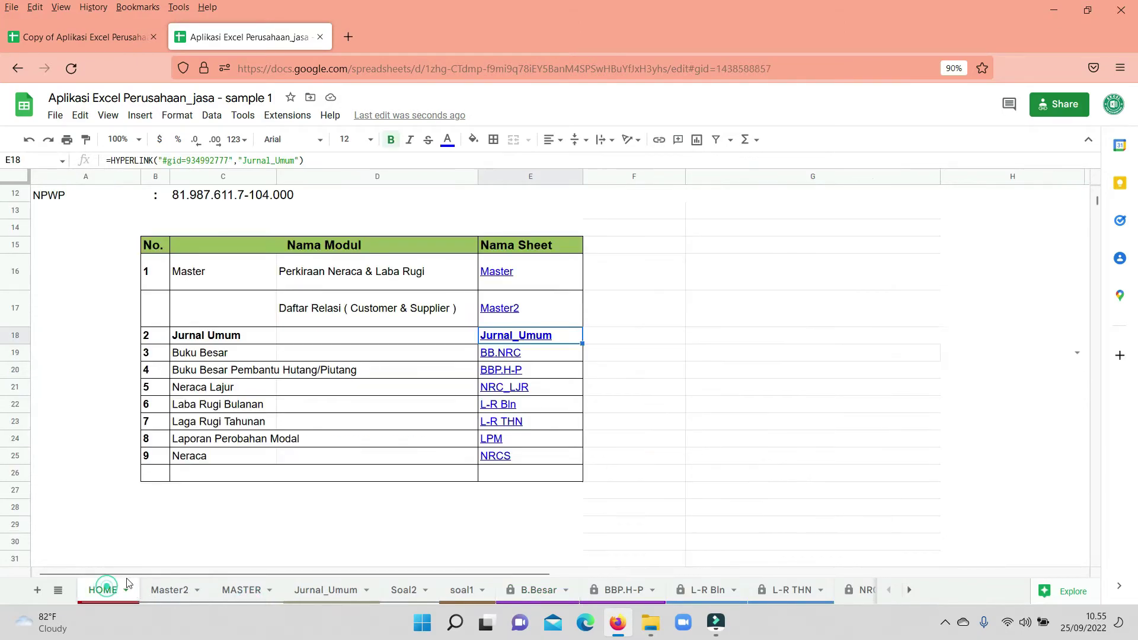
pyautogui.click(324, 591)
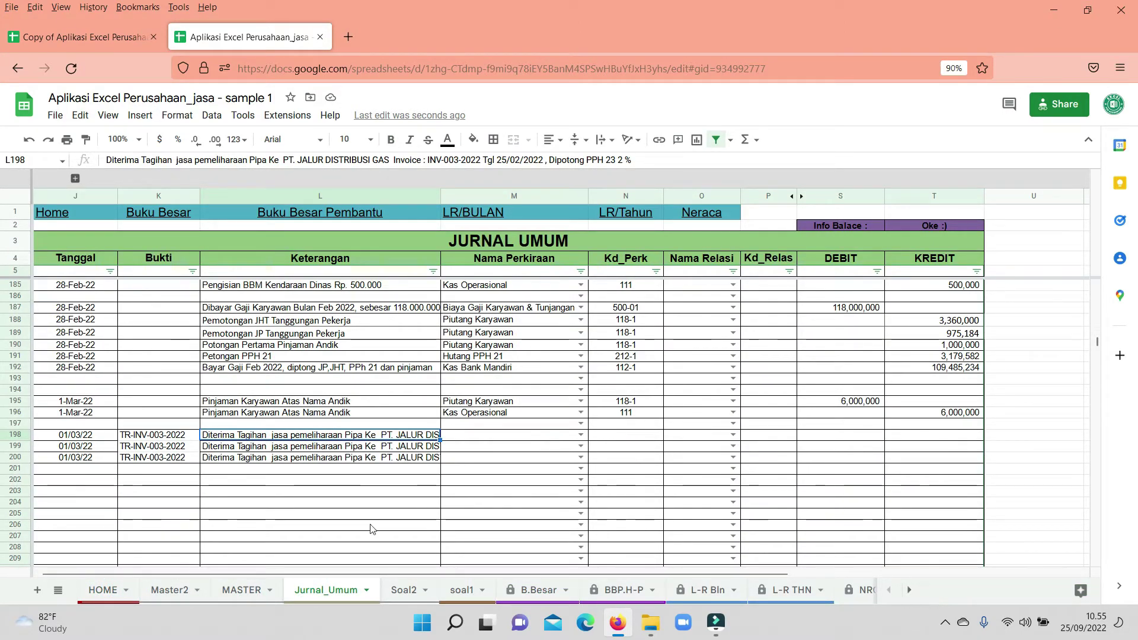
pyautogui.click(539, 591)
pyautogui.click(620, 590)
pyautogui.click(297, 286)
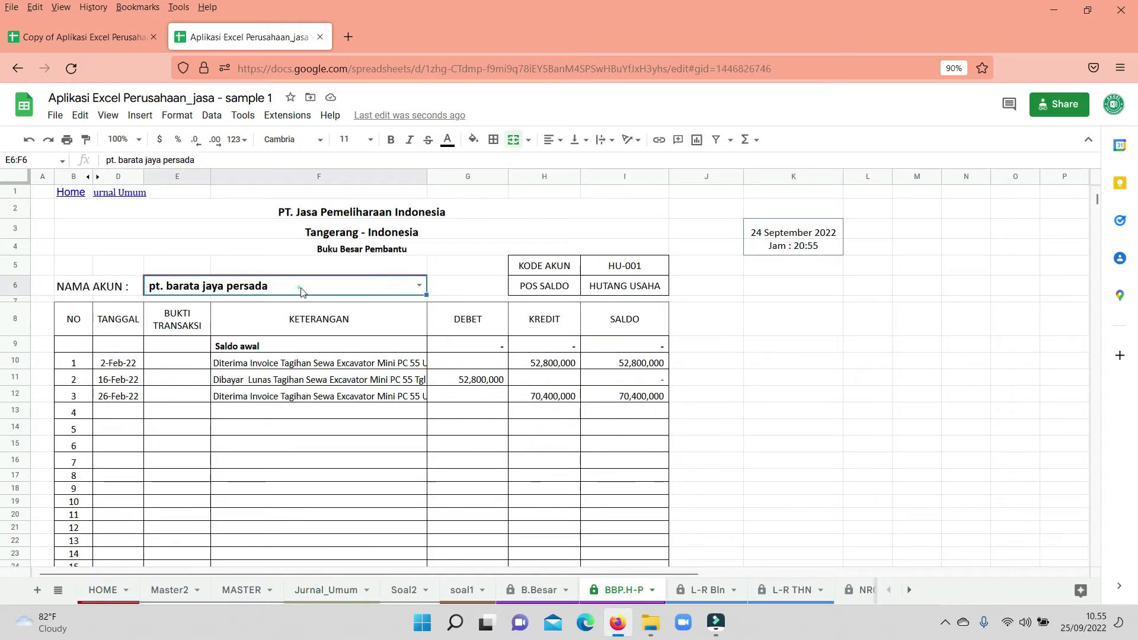
pyautogui.click(419, 285)
pyautogui.click(207, 324)
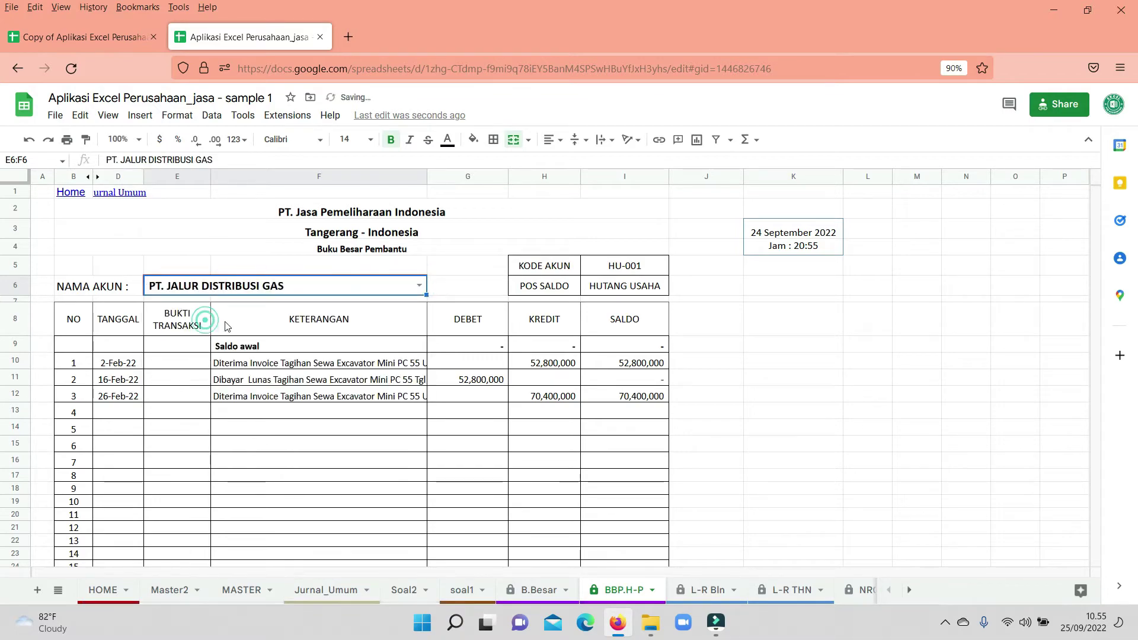
pyautogui.click(731, 425)
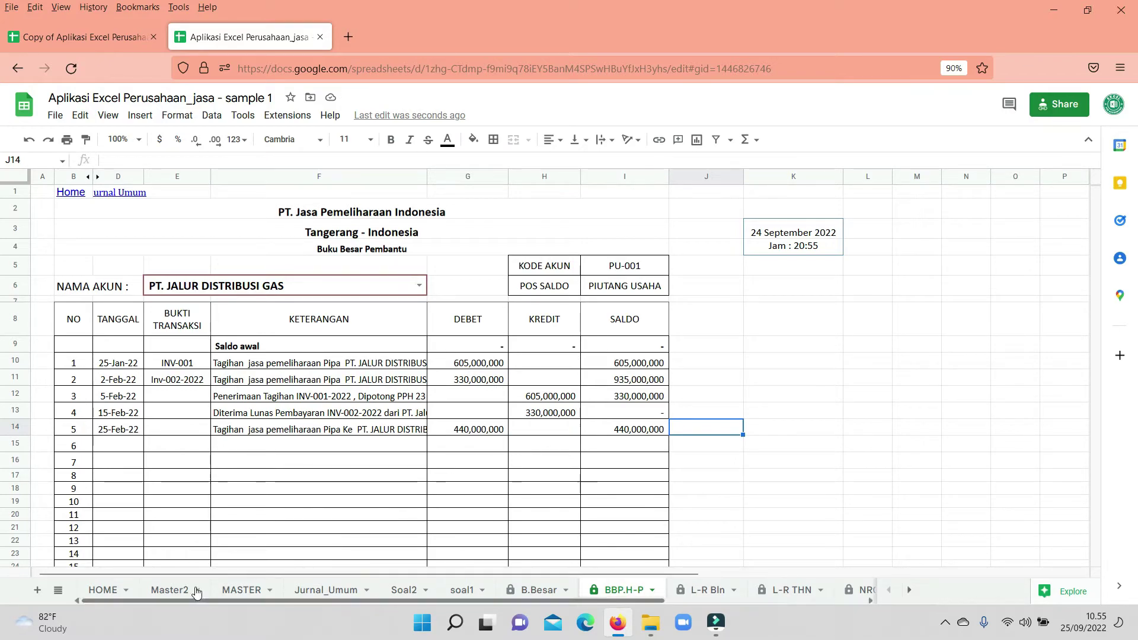
# - Copy the 440,000,000 running balance from I14 and go back to Jurnal_Umum
pyautogui.click(495, 429)
pyautogui.click(633, 430)
pyautogui.hotkey('ctrl', 'c')
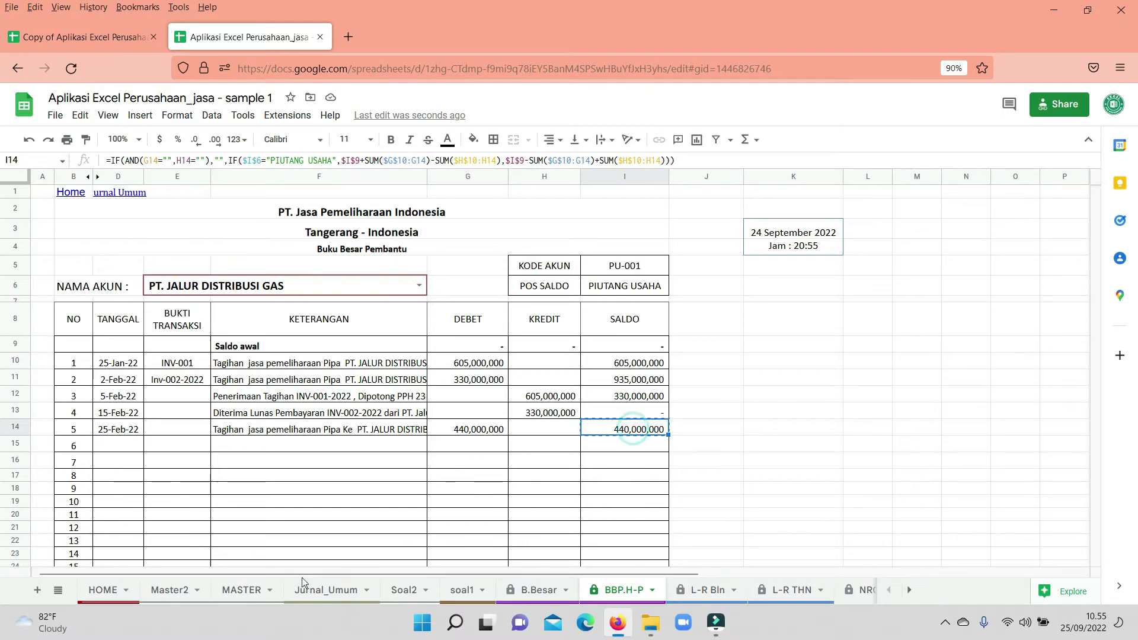
pyautogui.click(330, 599)
pyautogui.click(331, 590)
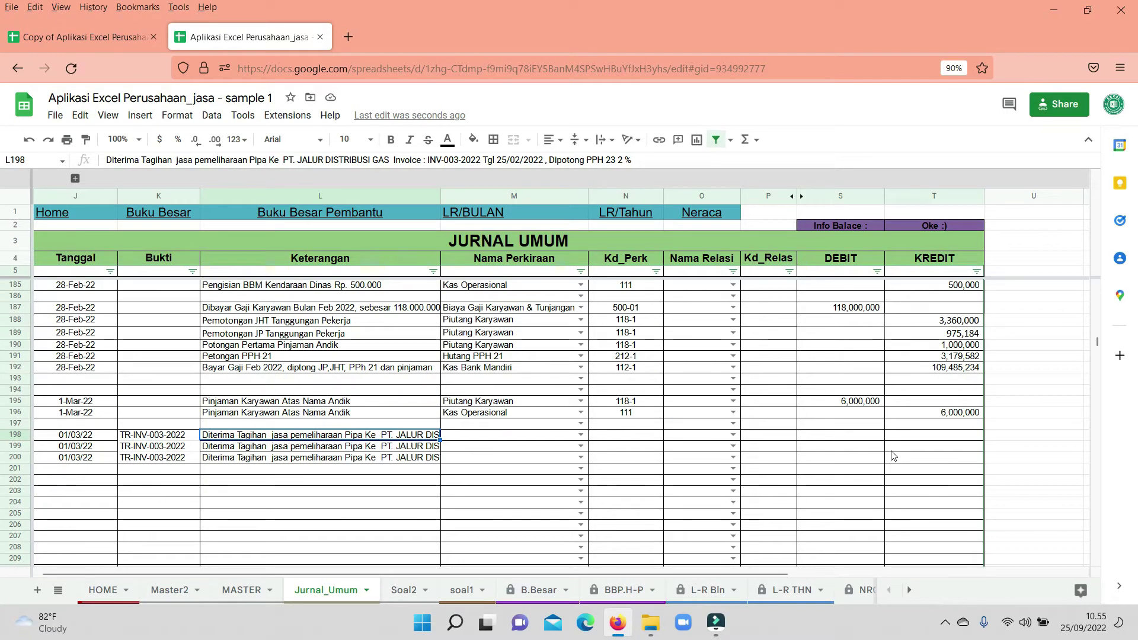
# - Set the row 200 account in M200 to Piutang Usaha
pyautogui.click(860, 452)
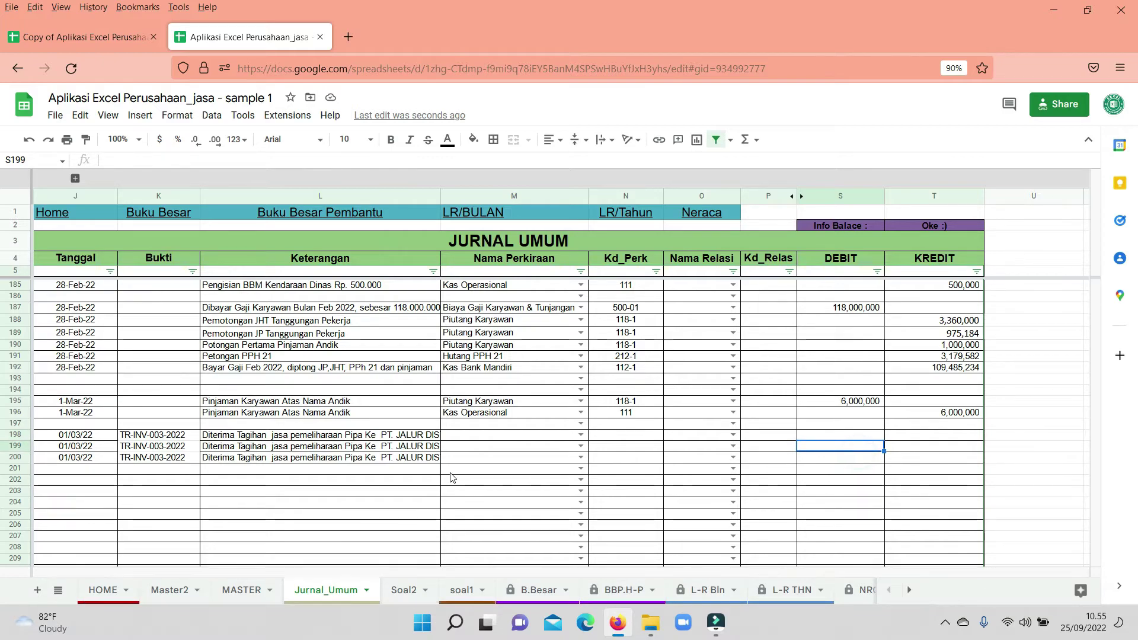
pyautogui.click(476, 467)
pyautogui.press('Up')
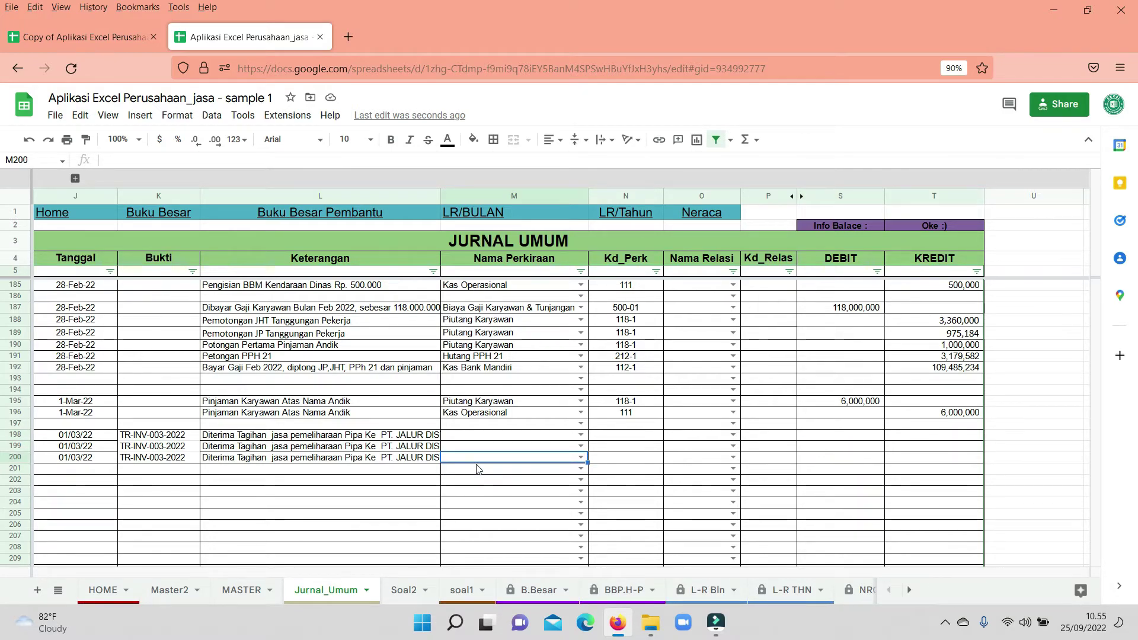
pyautogui.press('Return')
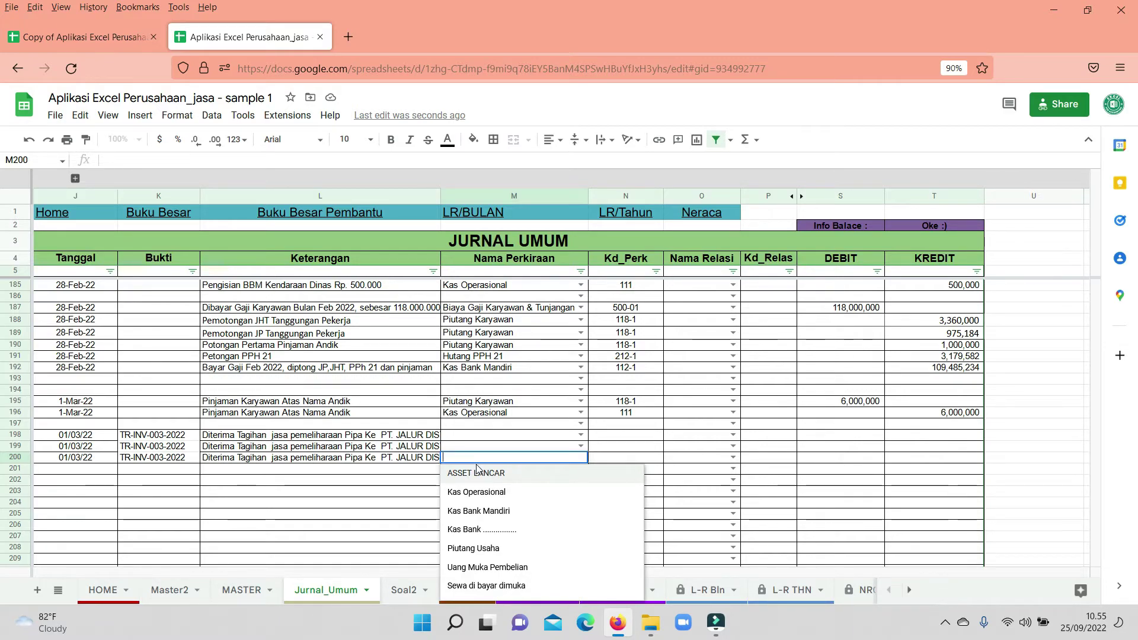
pyautogui.write('pi')
pyautogui.press('BackSpace')
pyautogui.write('piu')
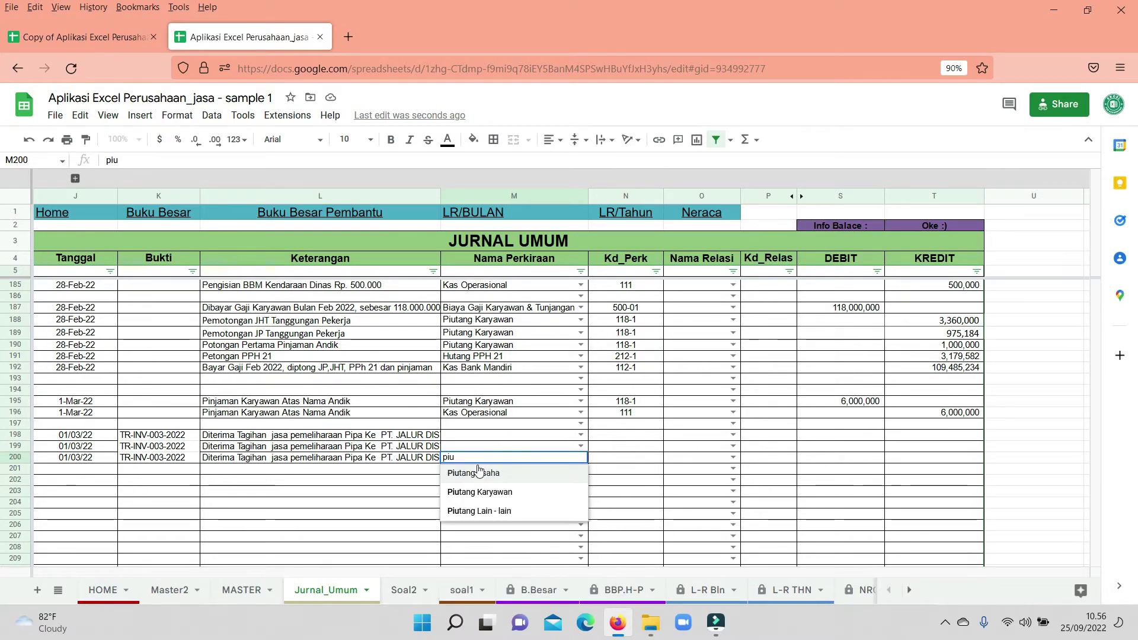
pyautogui.write('tang')
pyautogui.click(482, 477)
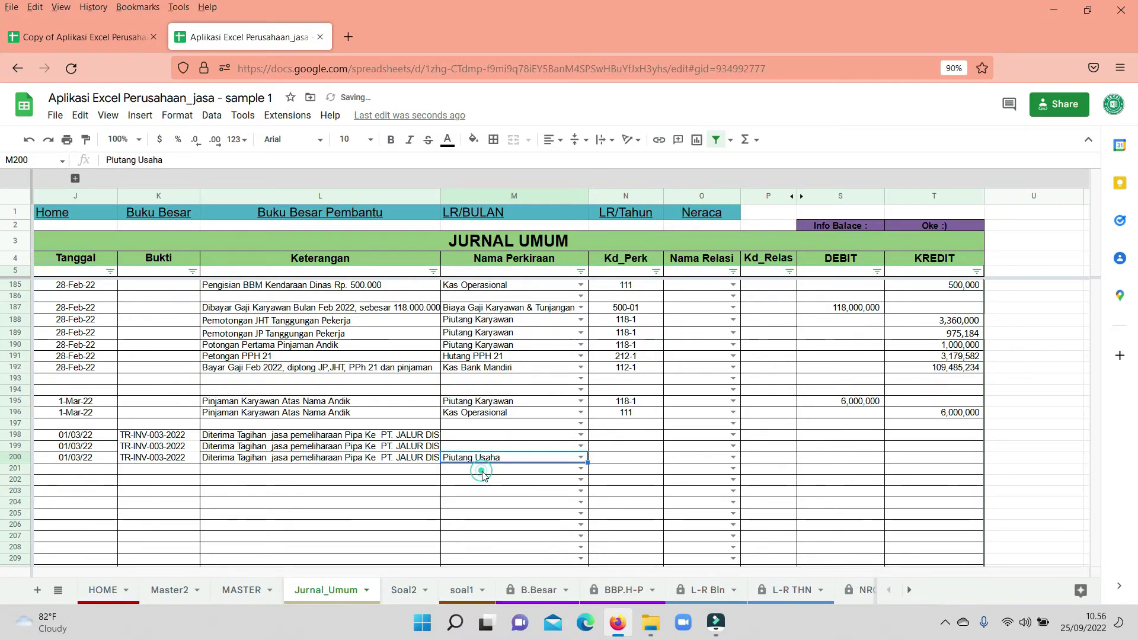
# - Enter a 440,000,000 credit in T200
pyautogui.click(914, 460)
pyautogui.click(913, 450)
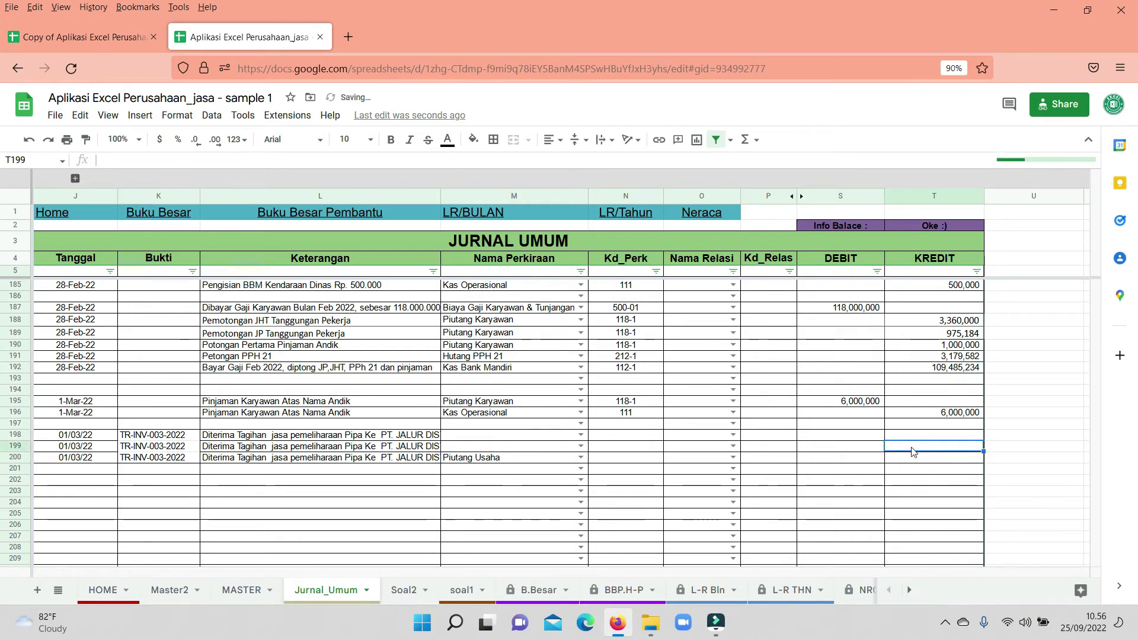
pyautogui.press('Down')
pyautogui.write('4')
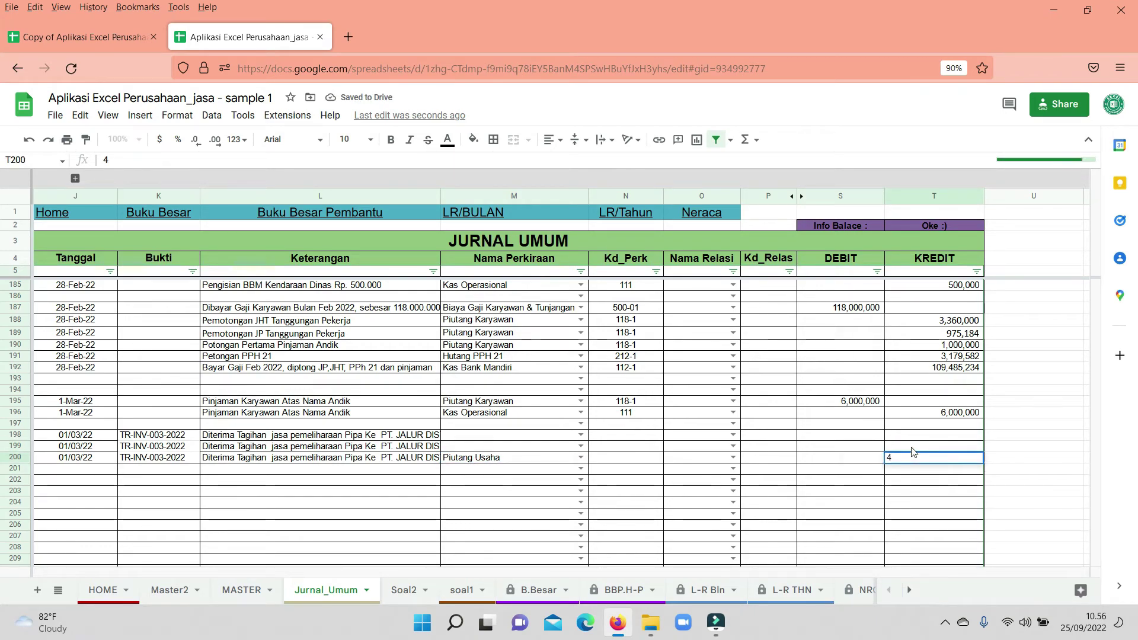
pyautogui.write('40000000')
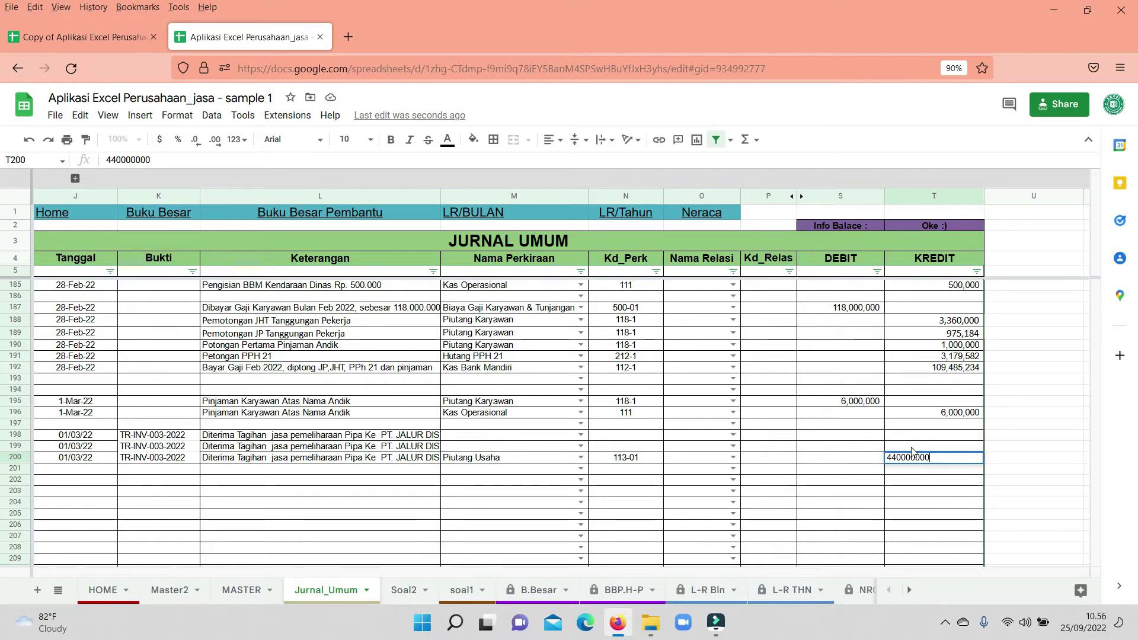
pyautogui.press('Return')
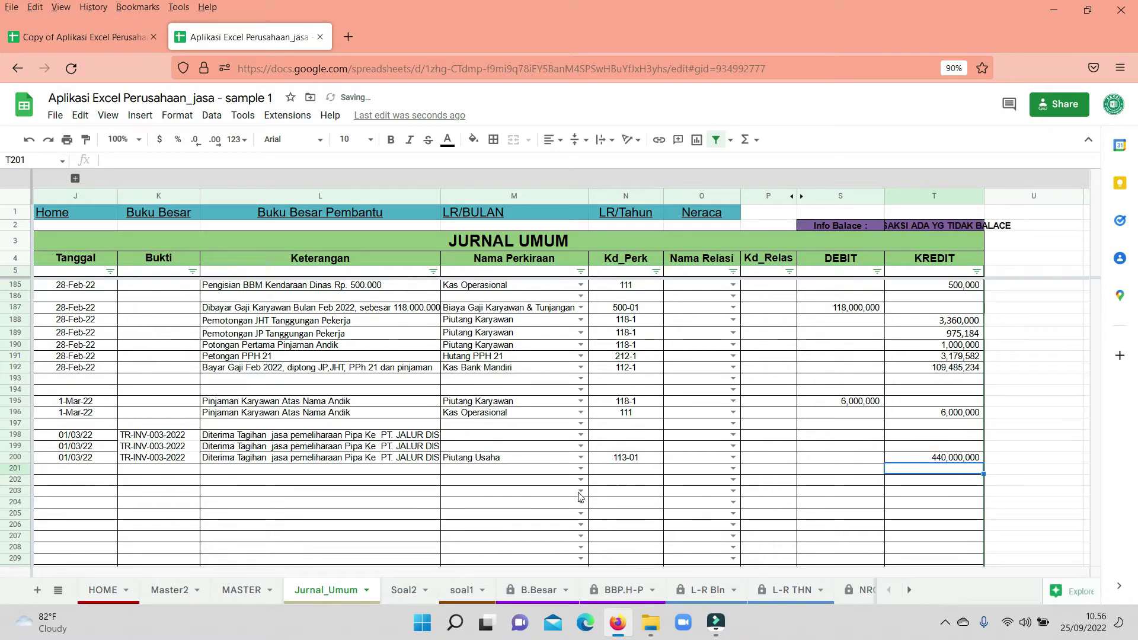
# - Choose pt. barata jaya persada as the row 200 related party in O200
pyautogui.click(734, 457)
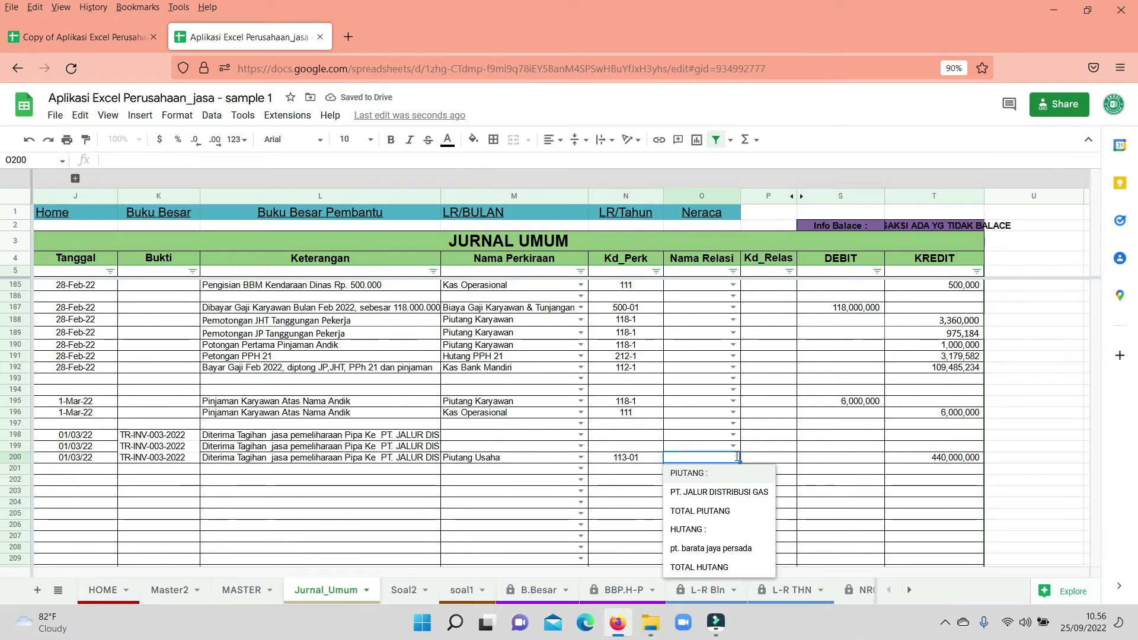
pyautogui.click(718, 549)
pyautogui.click(835, 501)
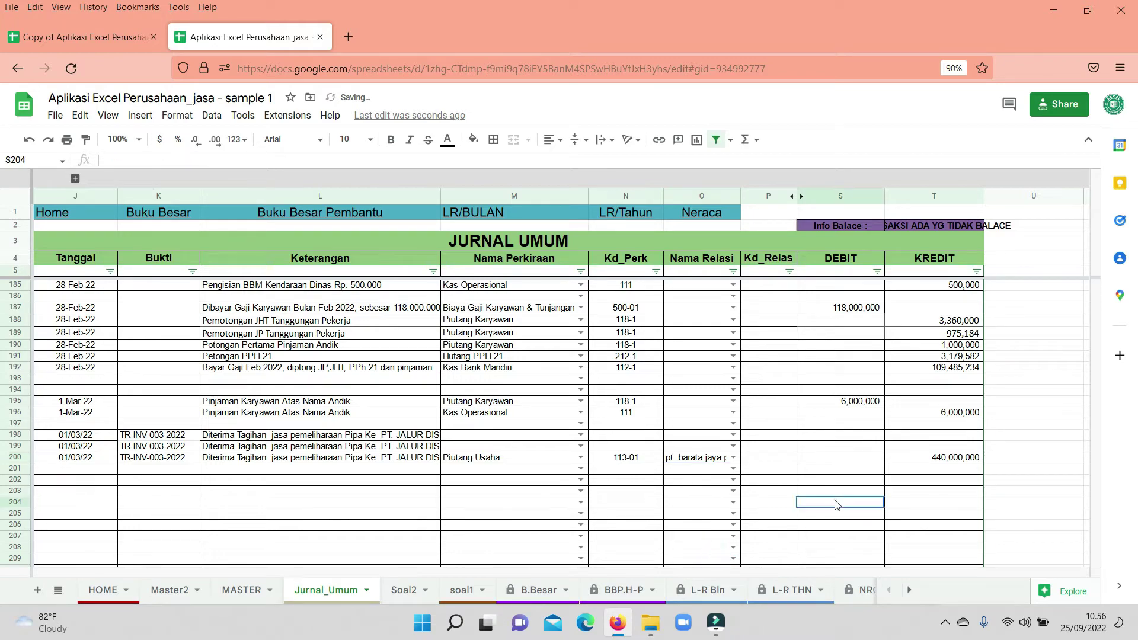
pyautogui.click(475, 432)
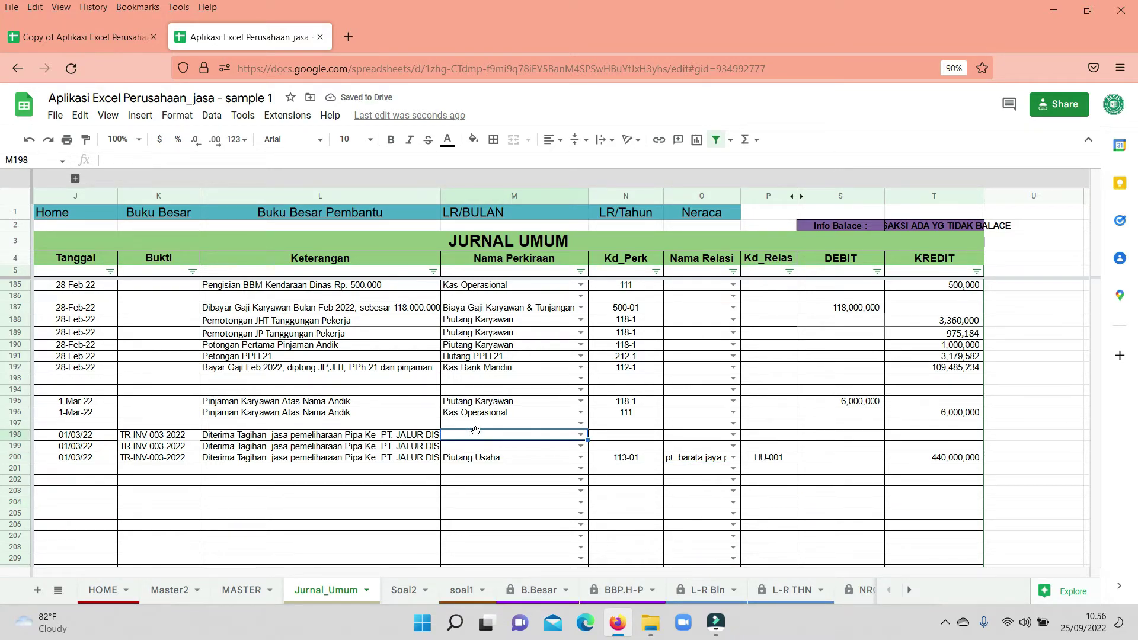
# - Set row 198's account to Kas Bank Mandiri and row 199's to Kredit Pajak - PPH -23
pyautogui.doubleClick(472, 439)
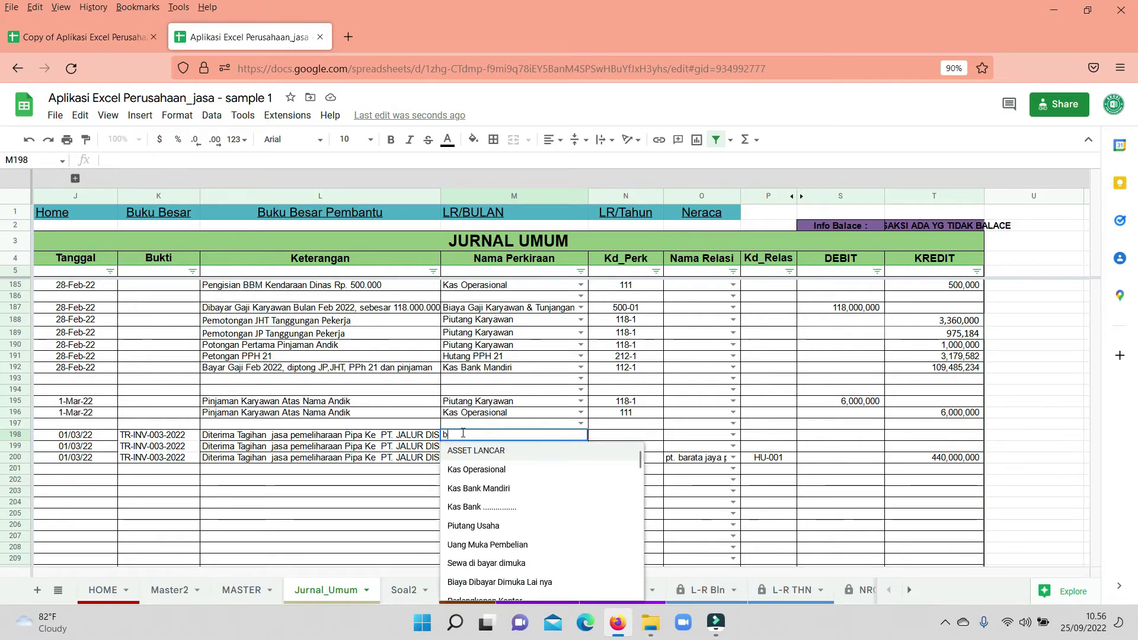
pyautogui.write('bank')
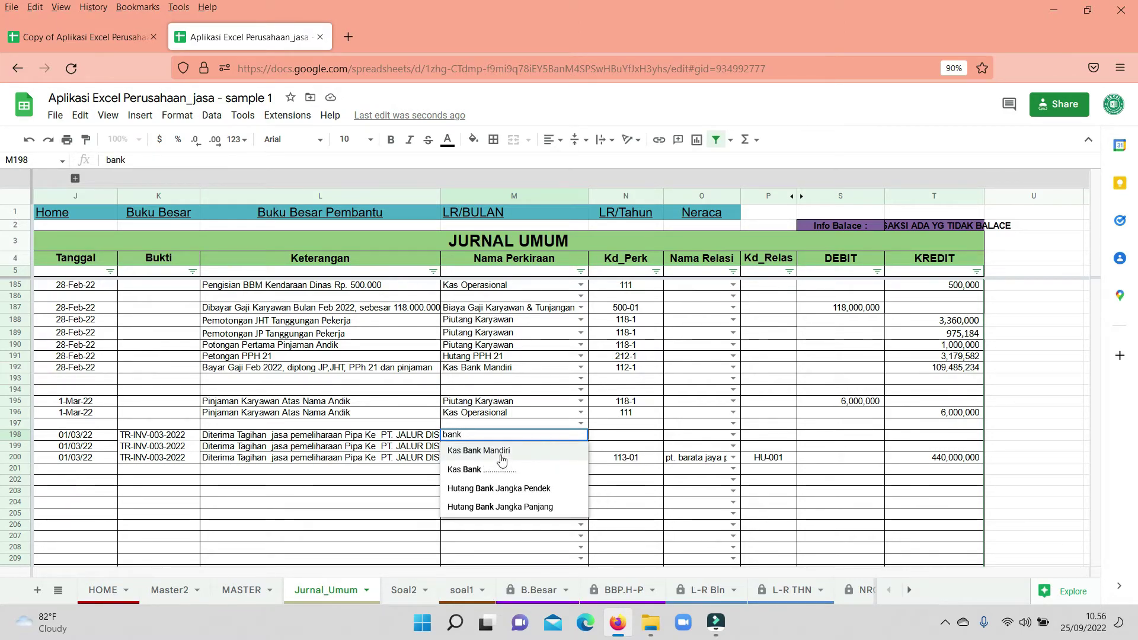
pyautogui.click(501, 452)
pyautogui.click(866, 438)
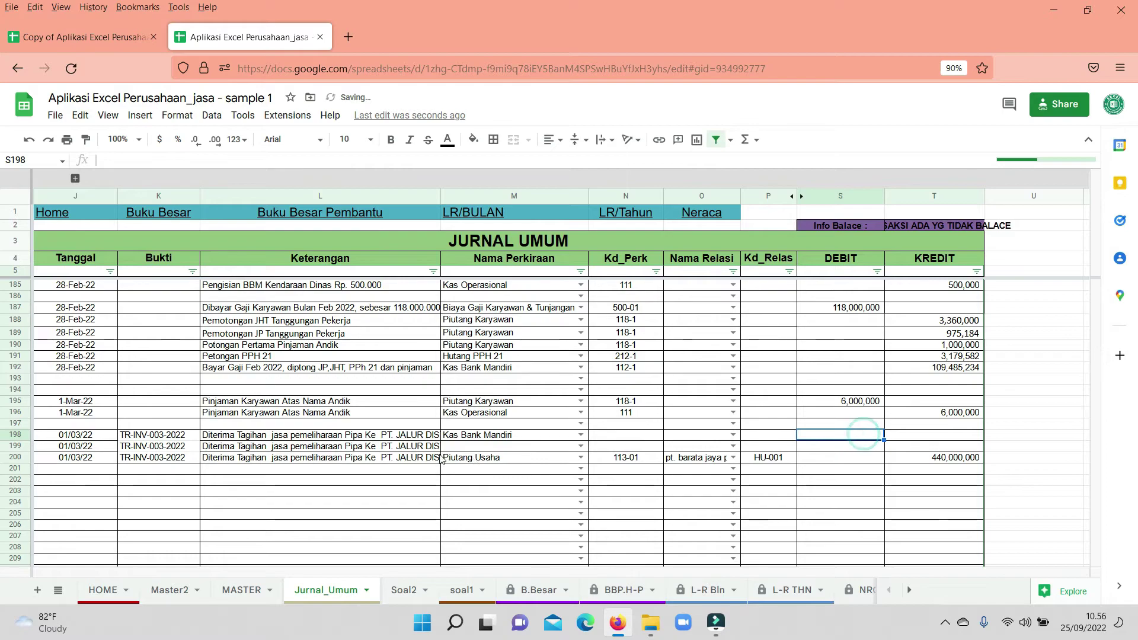
pyautogui.click(472, 438)
pyautogui.click(475, 449)
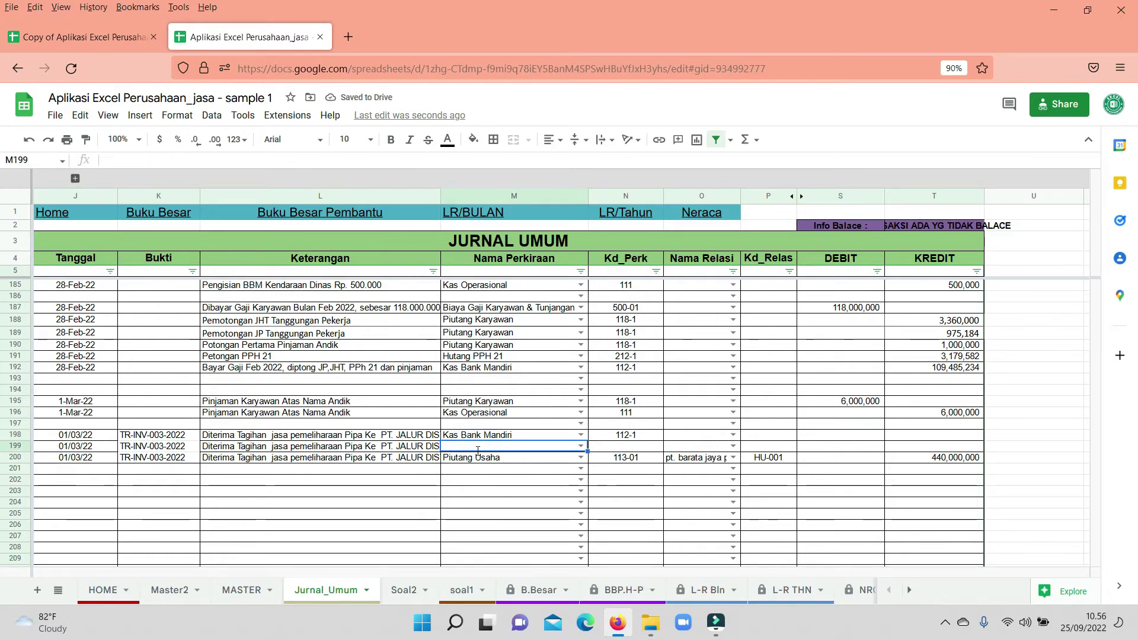
pyautogui.write('pph')
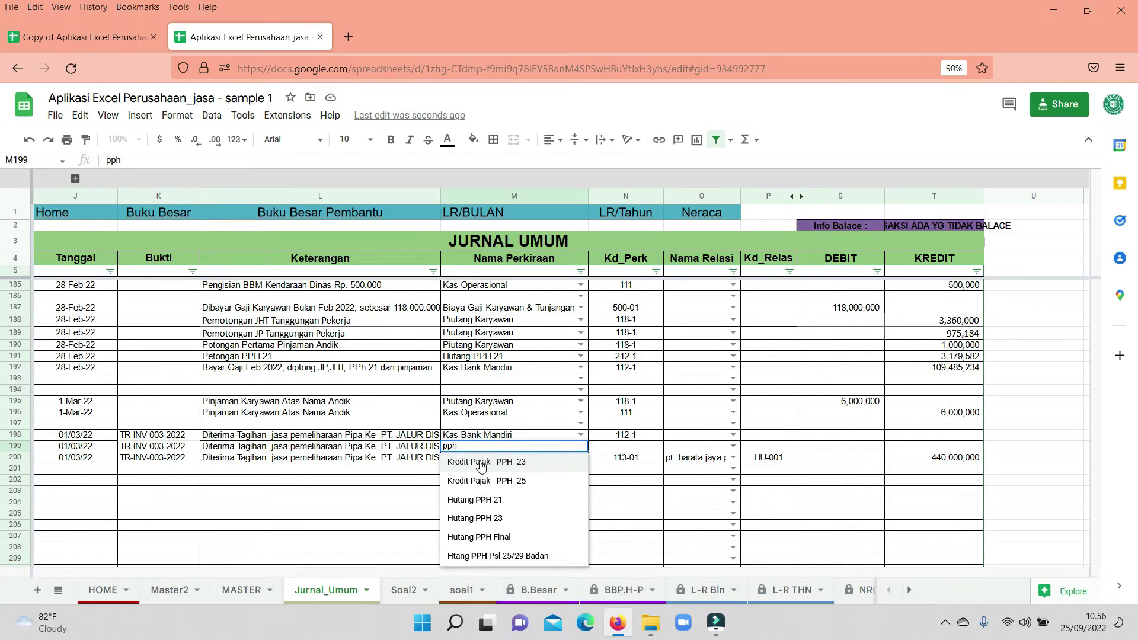
pyautogui.click(483, 461)
# - Enter a 2% PPh 23 formula in S199, correcting its base so it gives 8,000,000
pyautogui.click(863, 449)
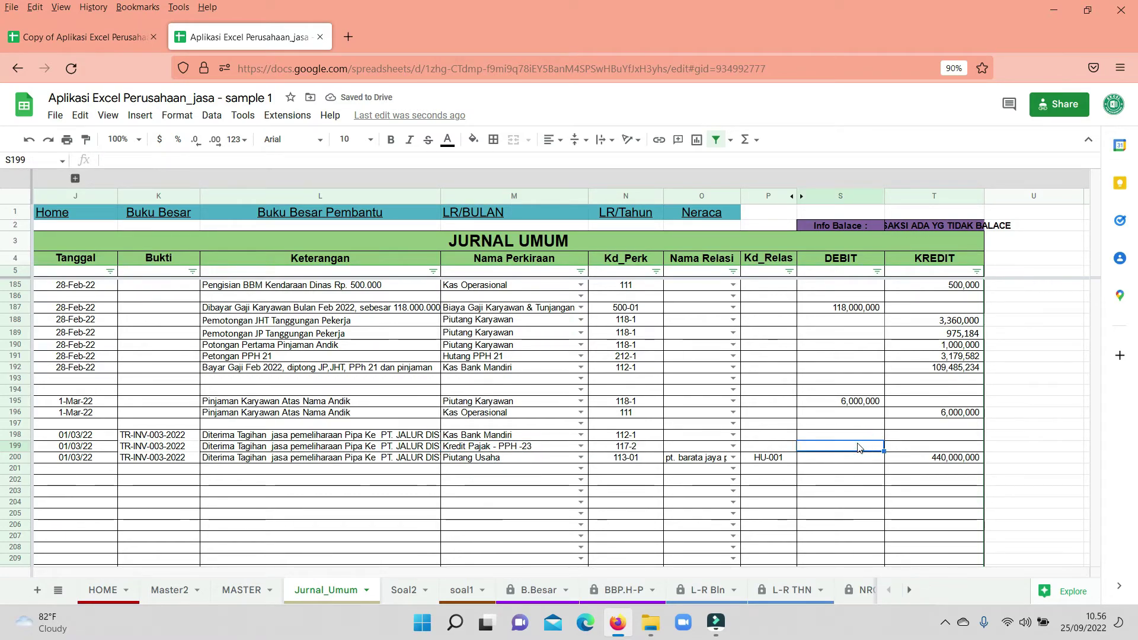
pyautogui.write('=')
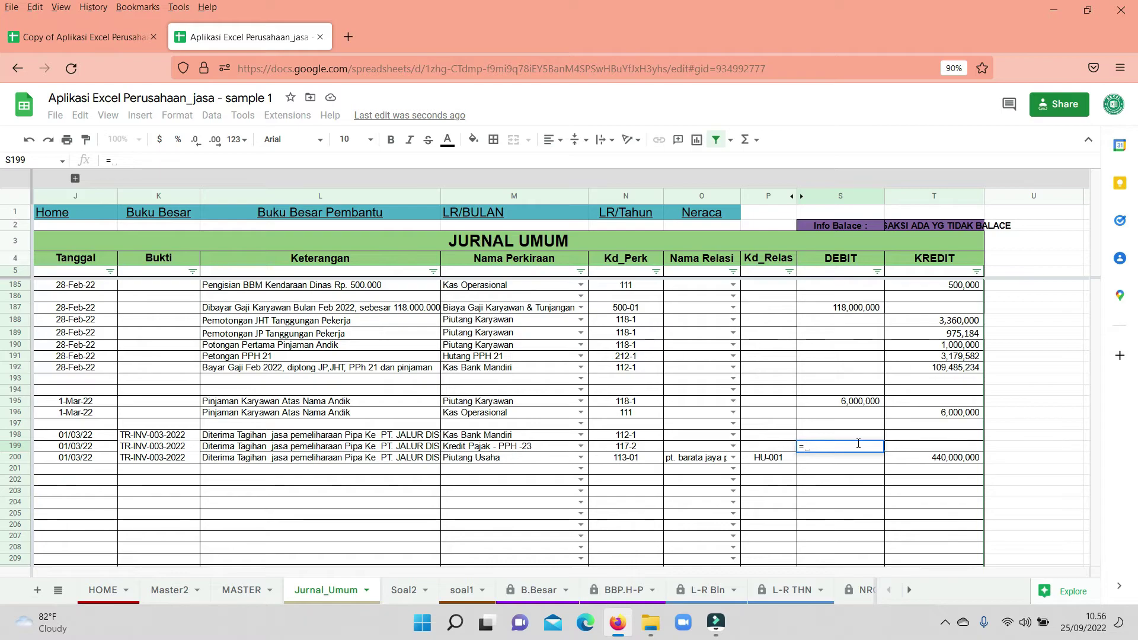
pyautogui.write('440')
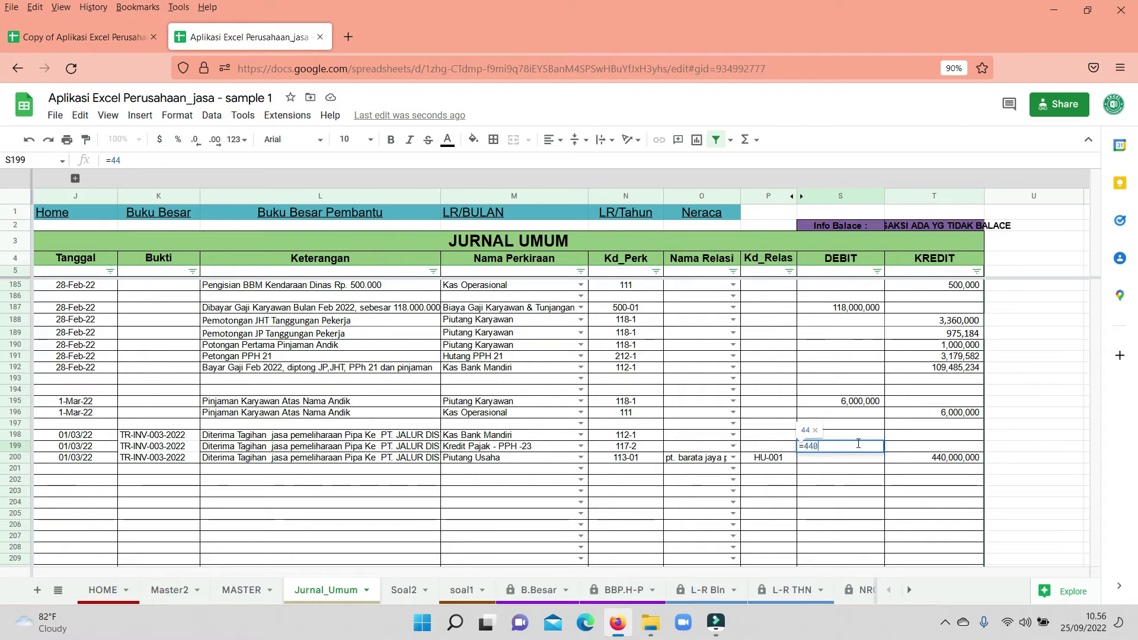
pyautogui.write('00000*')
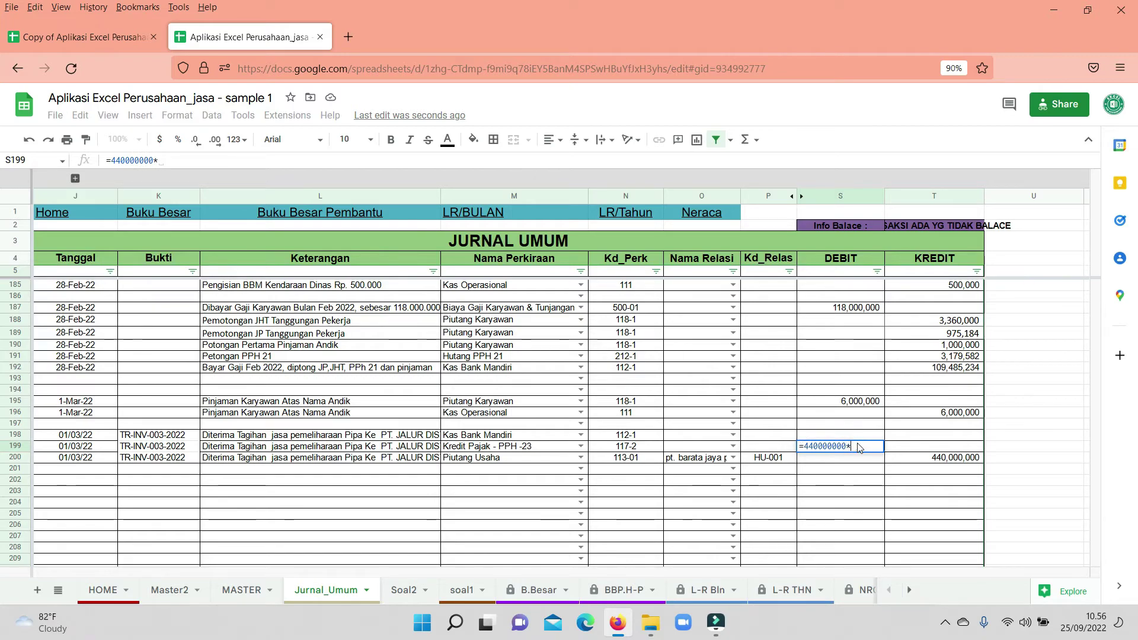
pyautogui.write('2%')
pyautogui.press('Return')
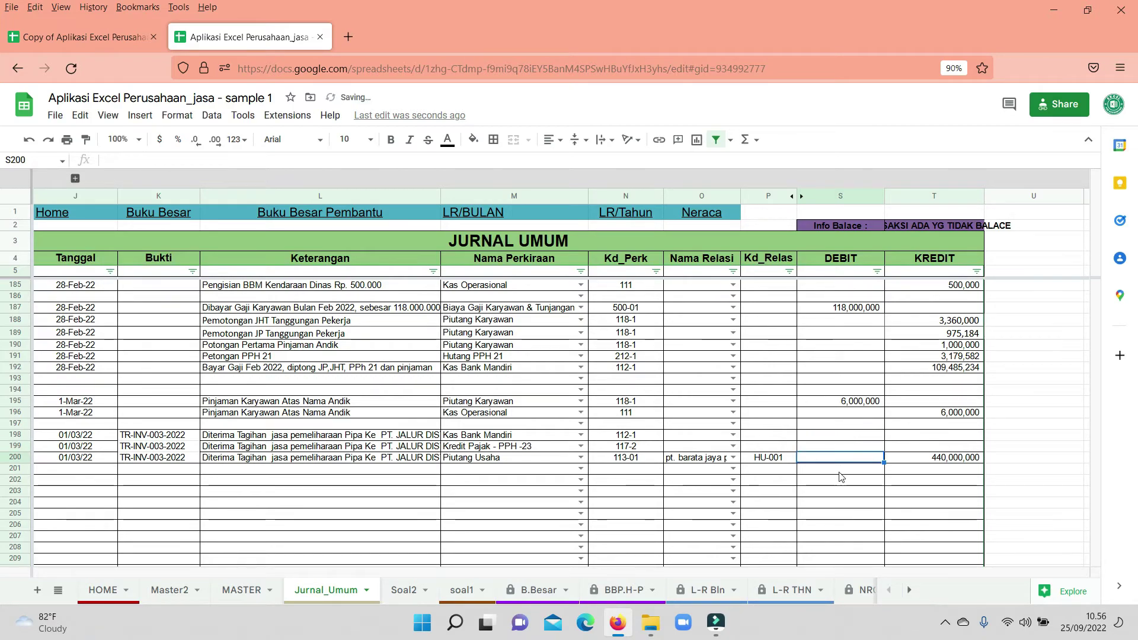
pyautogui.doubleClick(862, 449)
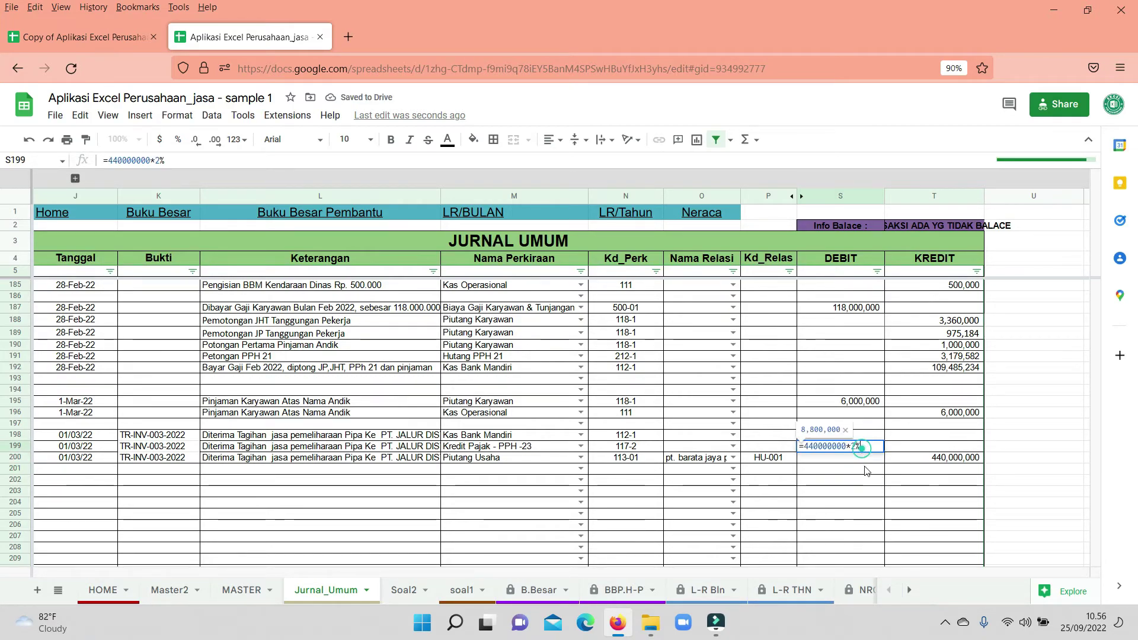
pyautogui.press('Escape')
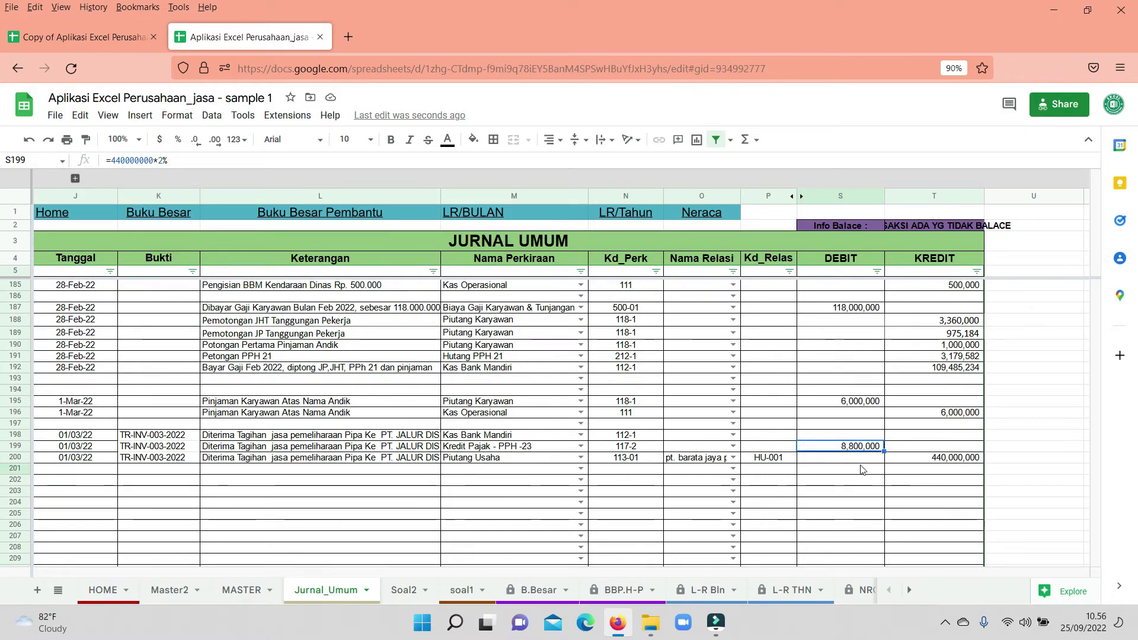
pyautogui.click(120, 160)
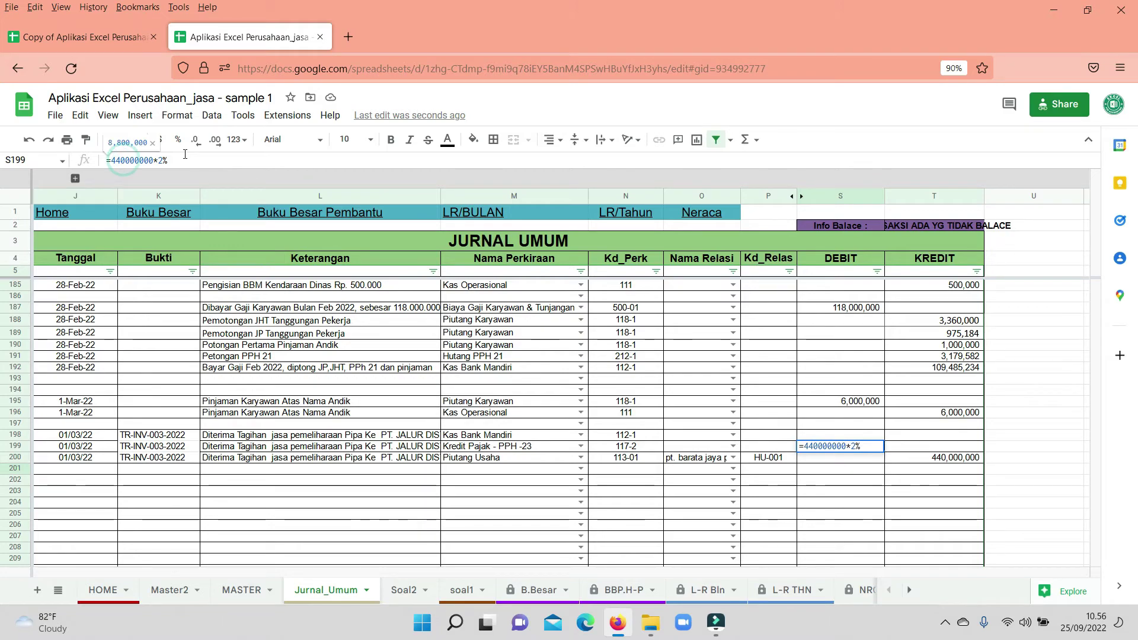
pyautogui.press('BackSpace')
pyautogui.press('BackSpace')
pyautogui.write('0')
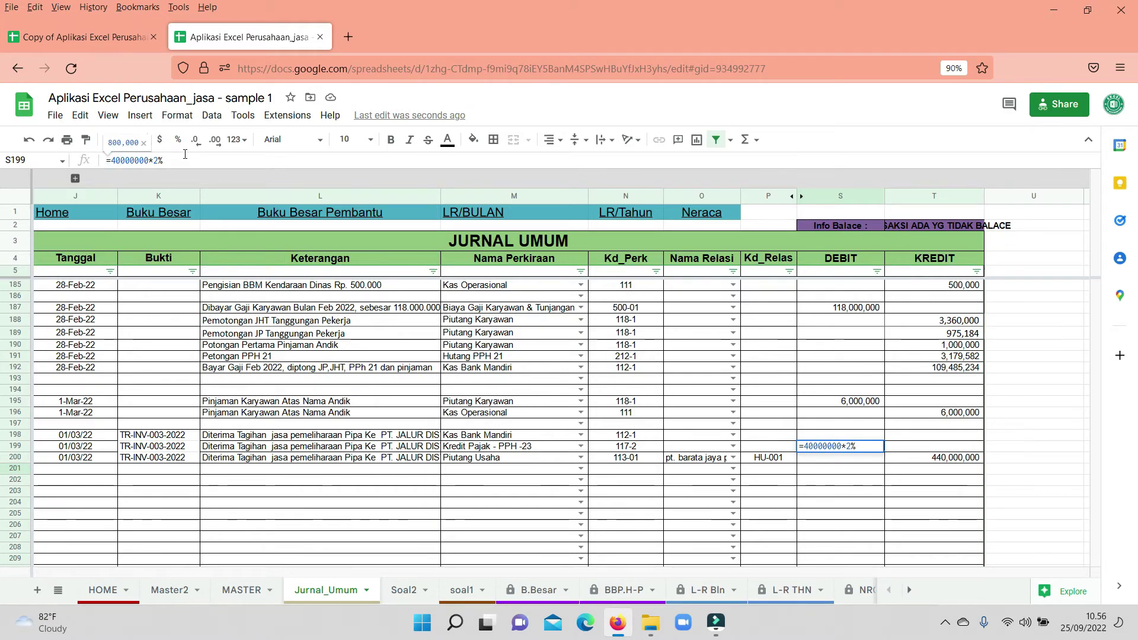
pyautogui.press('Escape')
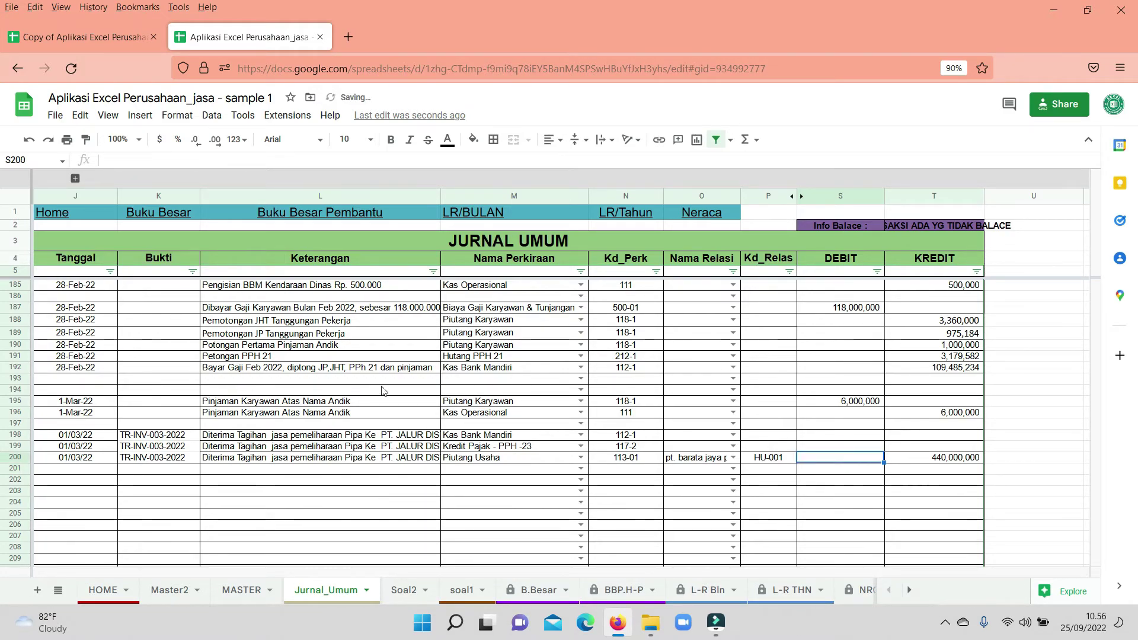
# - Make S198 debit 432,000,000 (T200 minus S199) so the balance check reads Oke :)
pyautogui.click(952, 460)
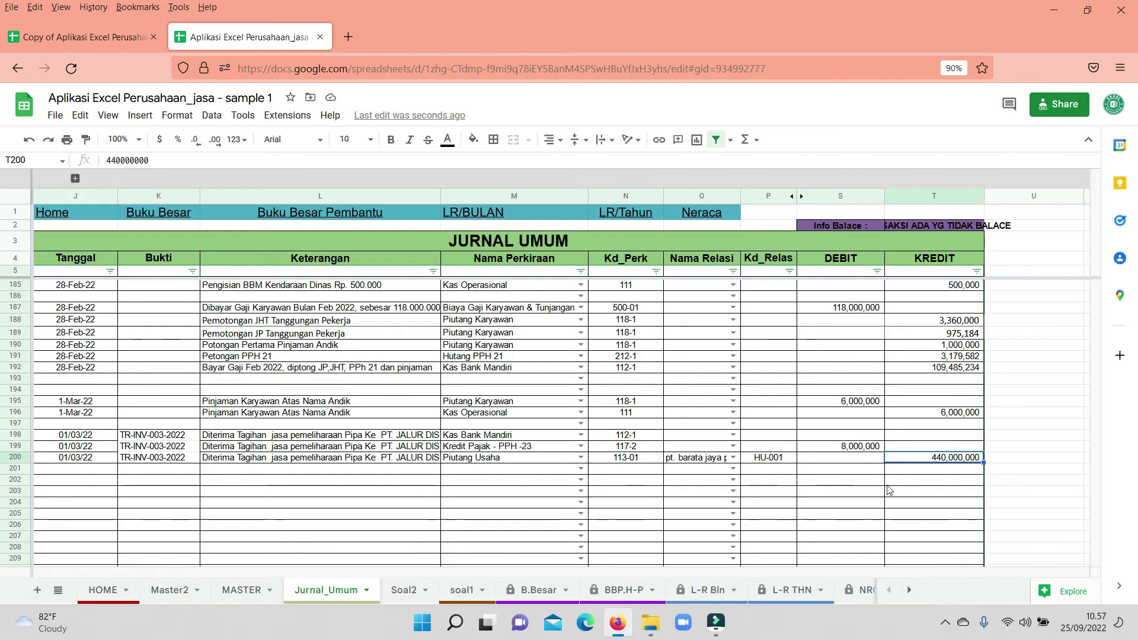
pyautogui.click(861, 425)
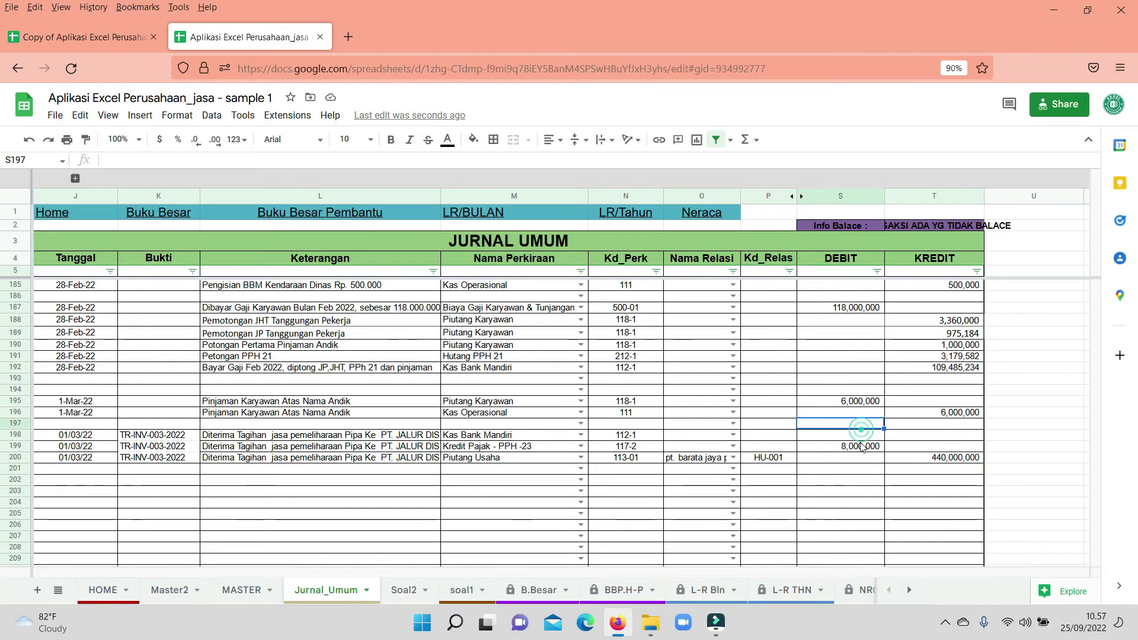
pyautogui.click(860, 444)
pyautogui.click(861, 435)
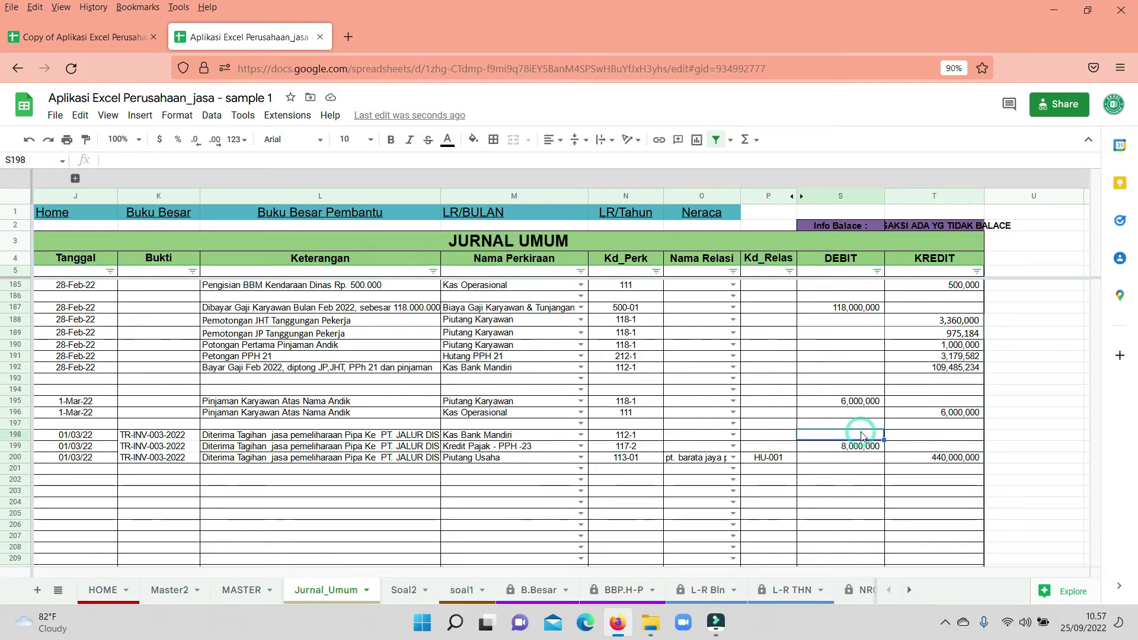
pyautogui.write('=')
pyautogui.click(937, 457)
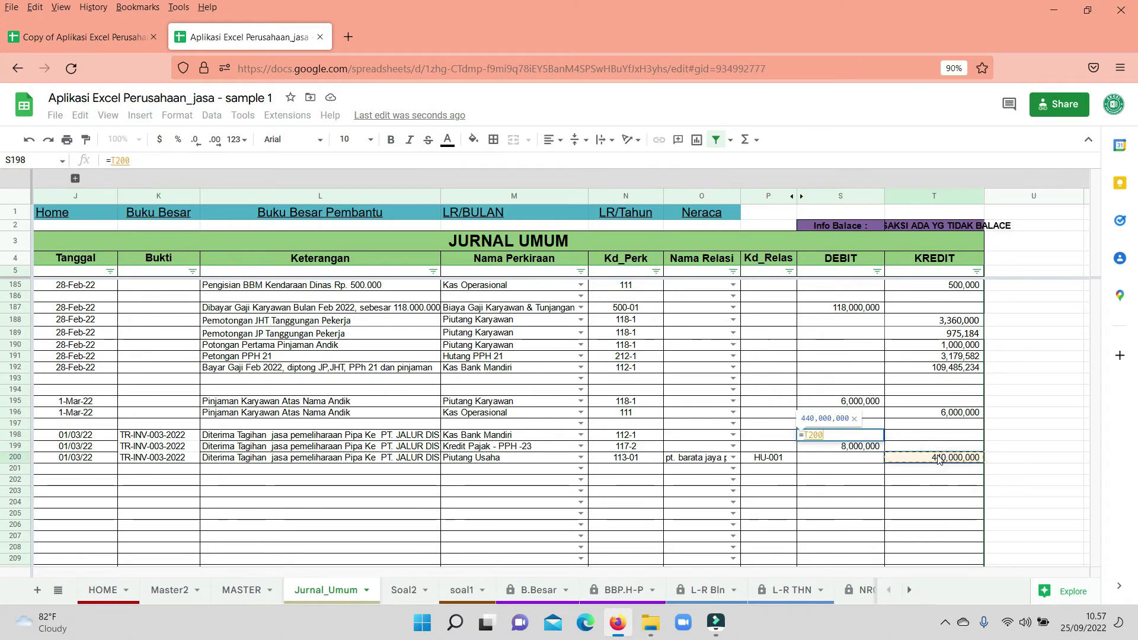
pyautogui.press('Escape')
pyautogui.click(866, 446)
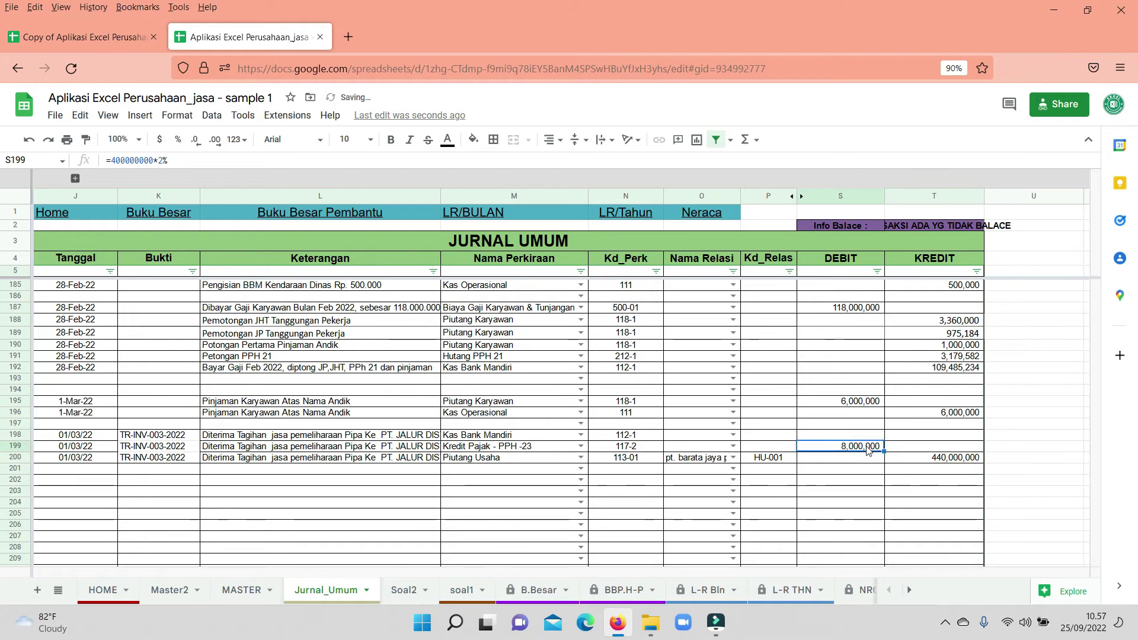
pyautogui.click(839, 479)
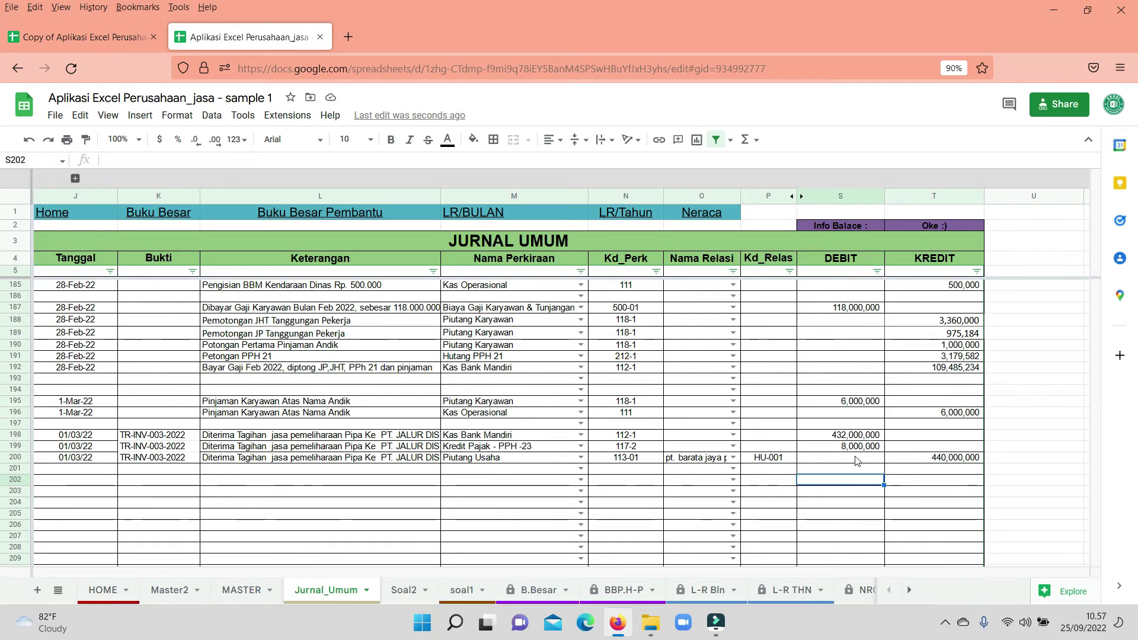
pyautogui.click(966, 480)
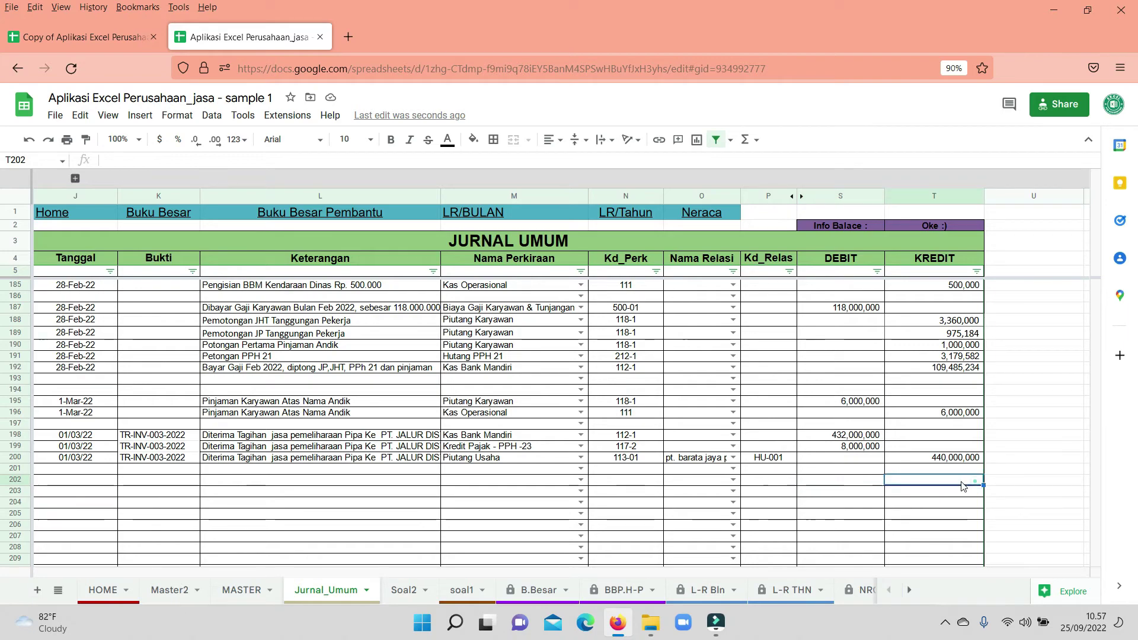
# - Check the BBP.H-P subsidiary ledger through the link, then go back to Jurnal_Umum
pyautogui.click(312, 214)
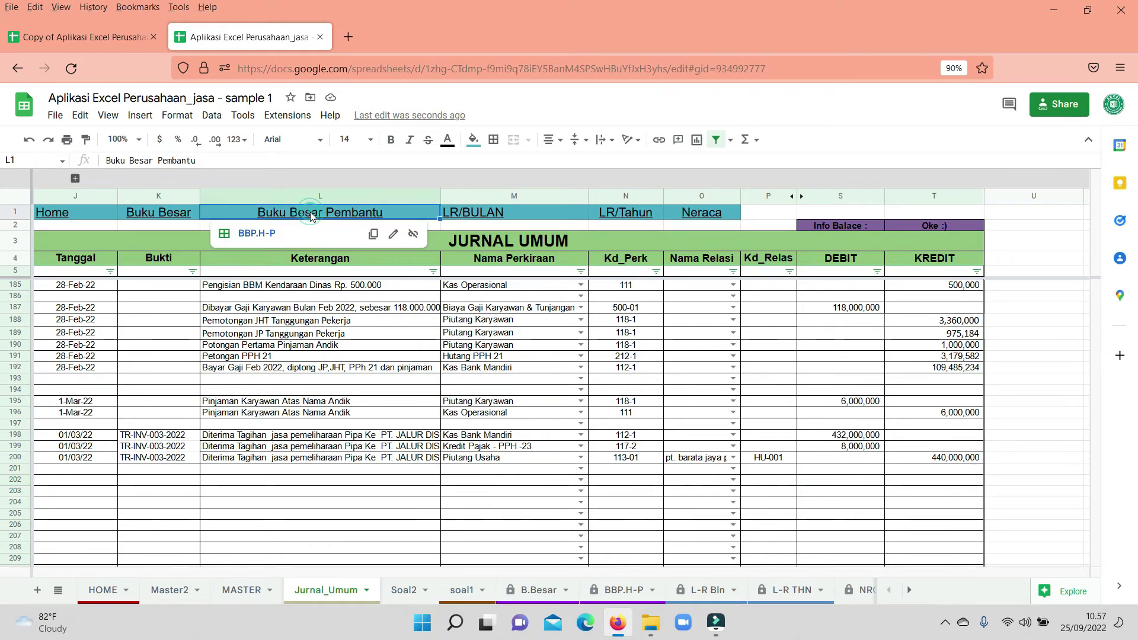
pyautogui.click(246, 229)
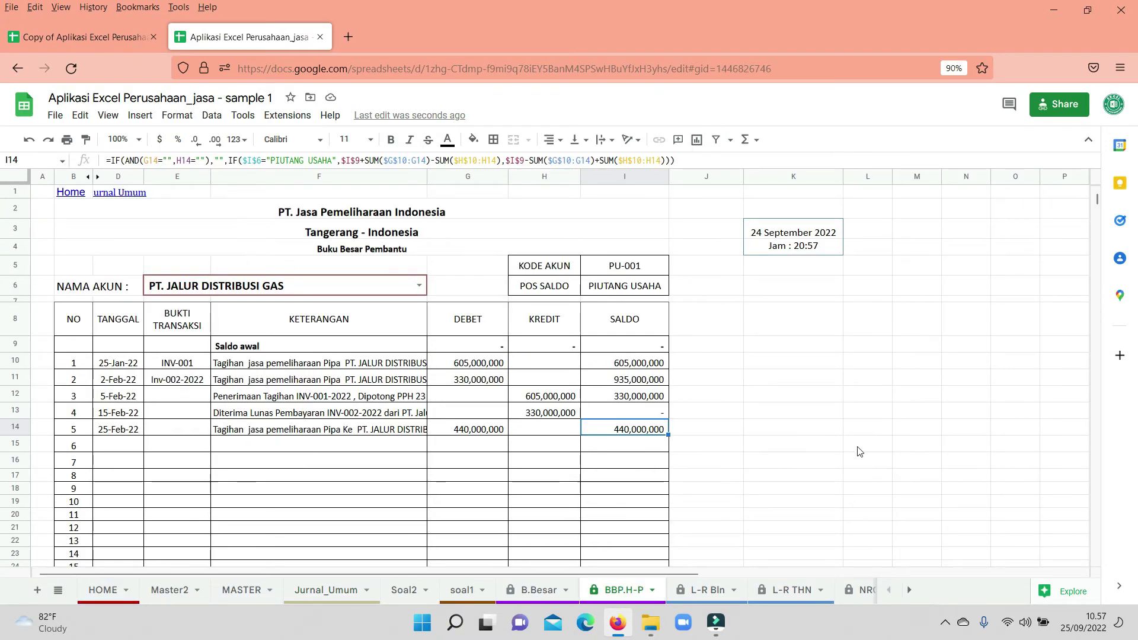
pyautogui.click(859, 448)
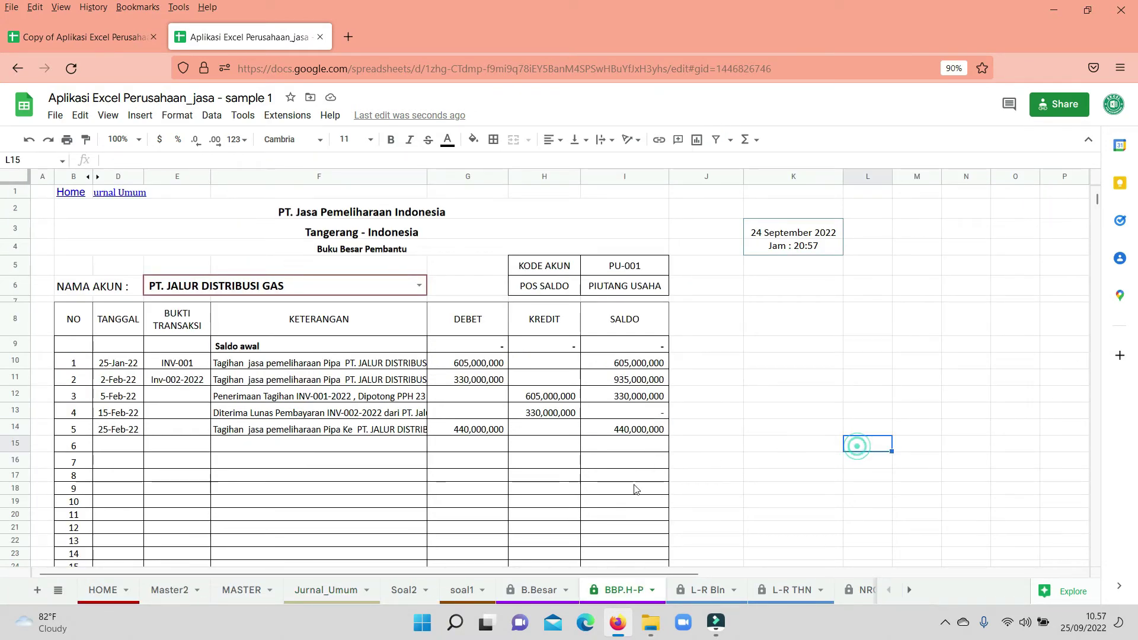
pyautogui.click(323, 591)
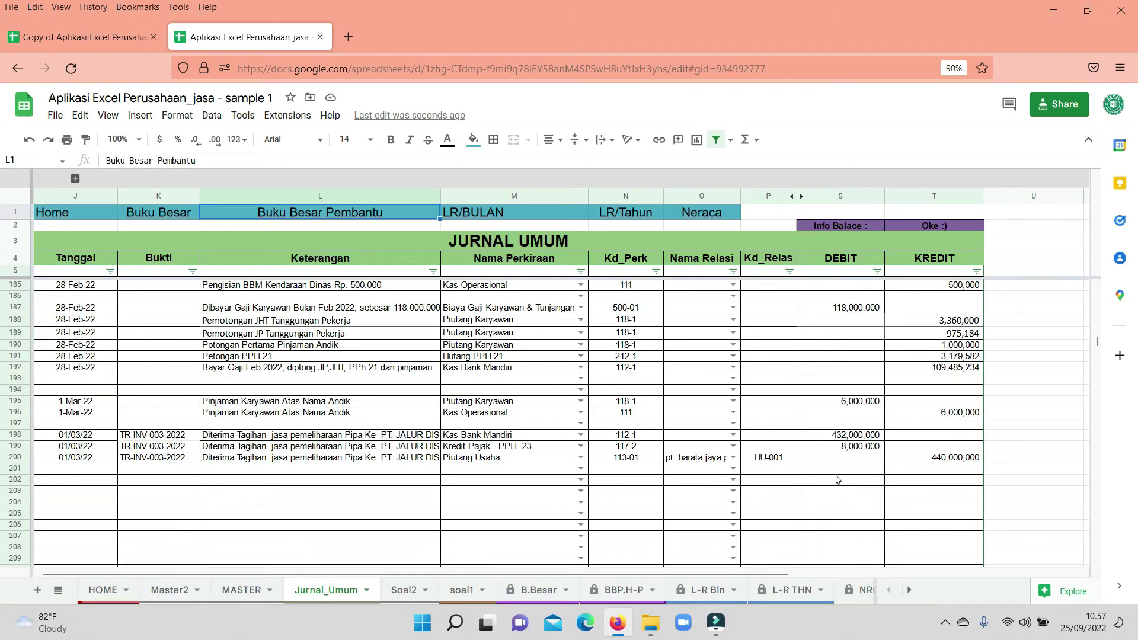
# - Change O200's related party to PT. JALUR DISTRIBUSI GAS
pyautogui.click(718, 461)
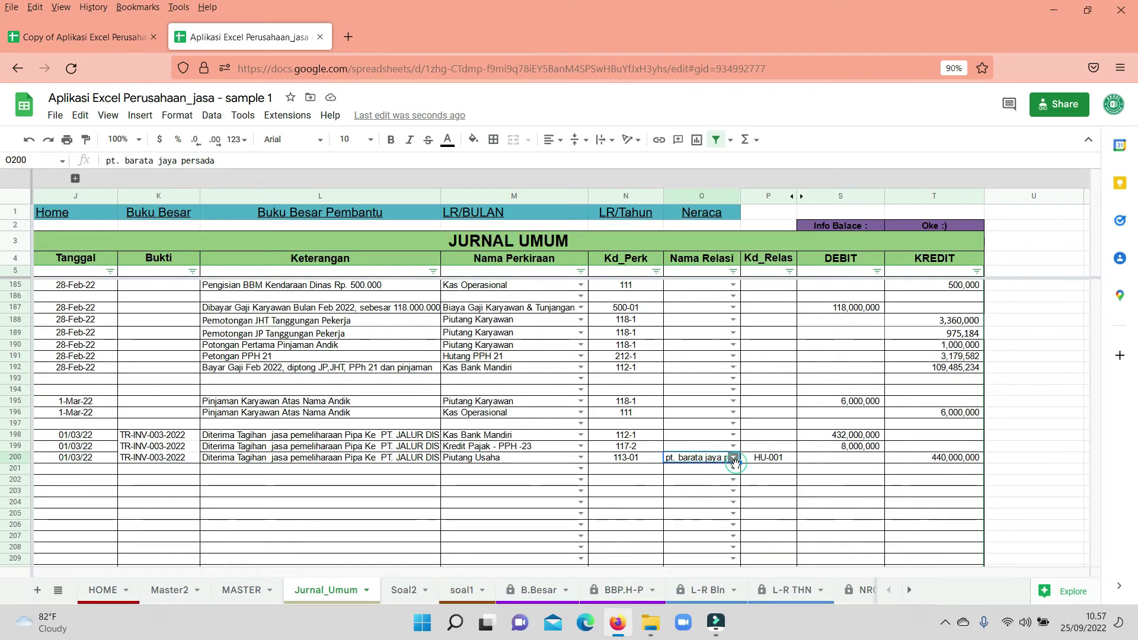
pyautogui.click(733, 458)
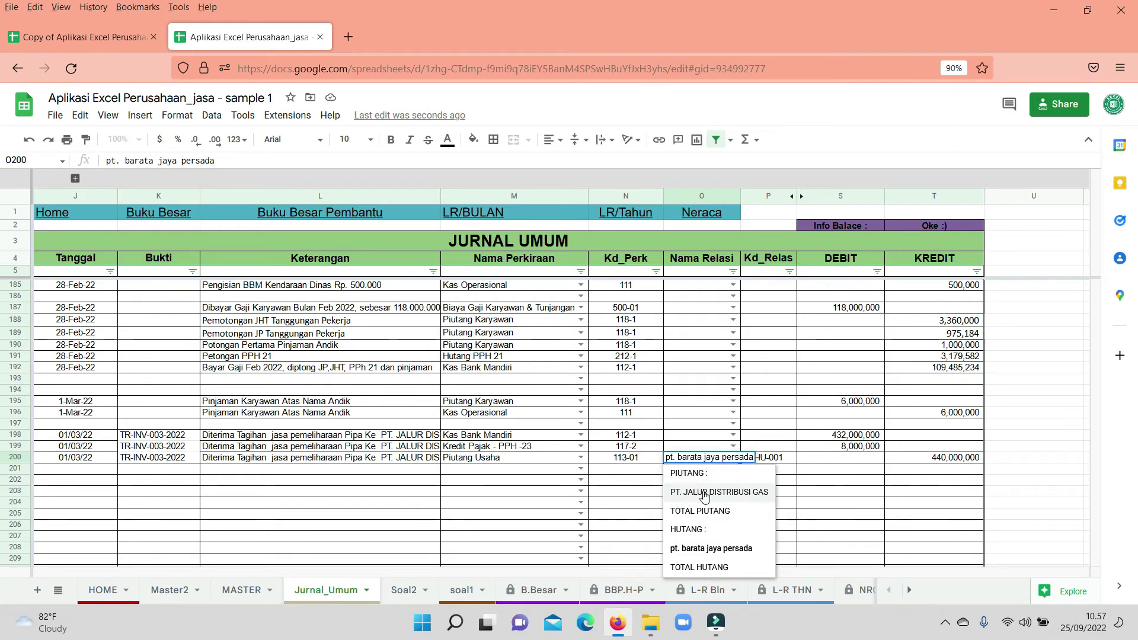
pyautogui.click(705, 494)
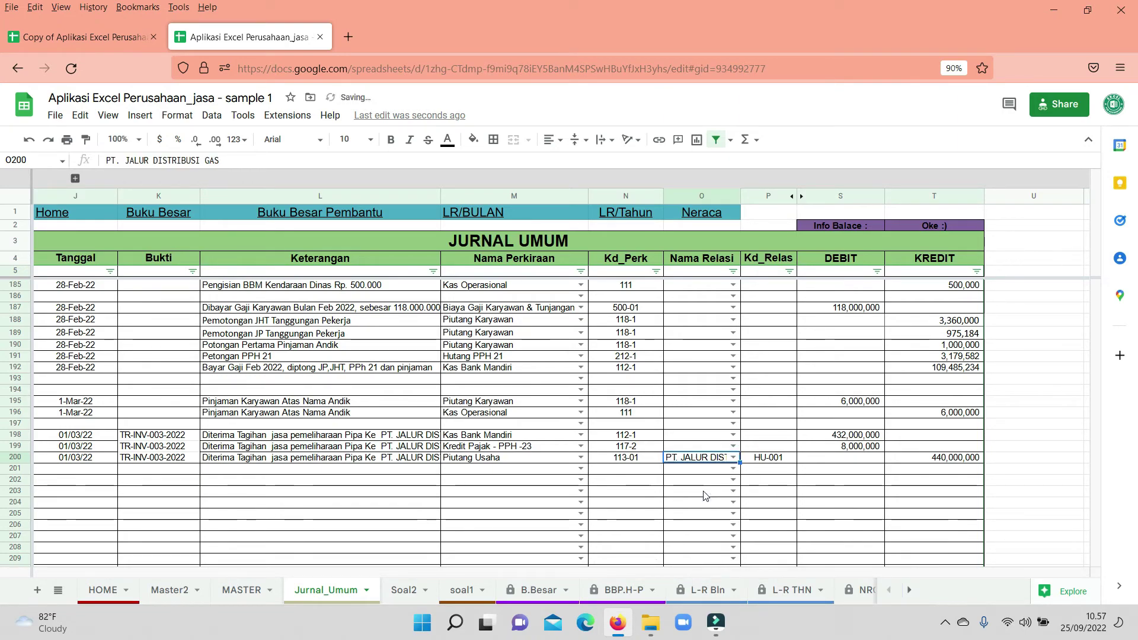
pyautogui.click(857, 481)
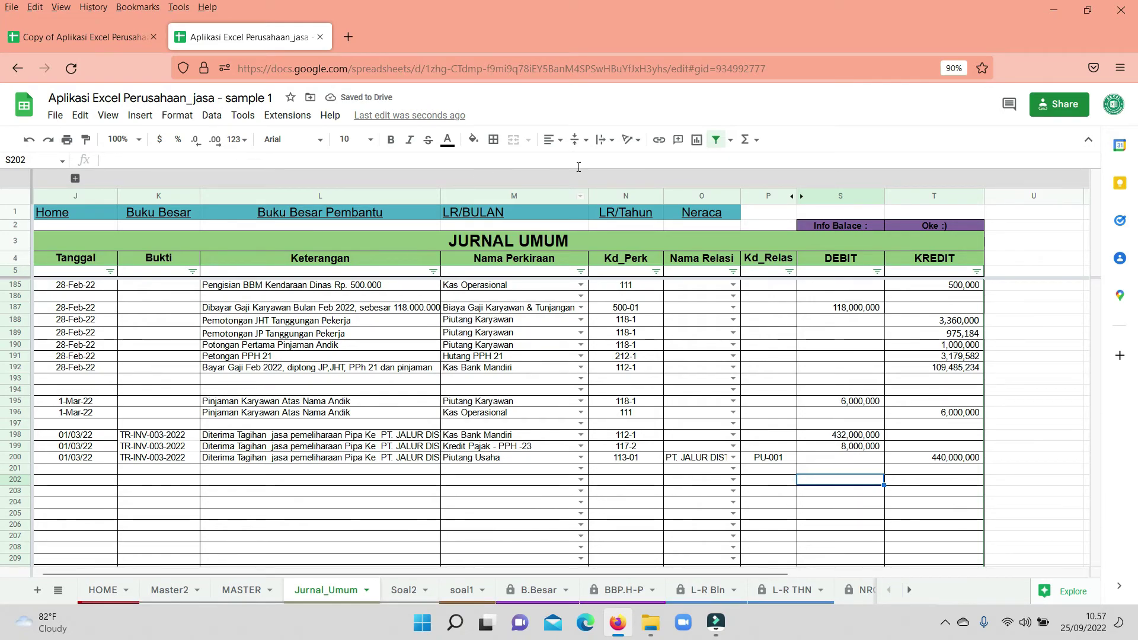
# - Verify the new row in the subsidiary ledger, including F14's description formula, then go back to Jurnal_Umum
pyautogui.click(313, 214)
pyautogui.click(258, 236)
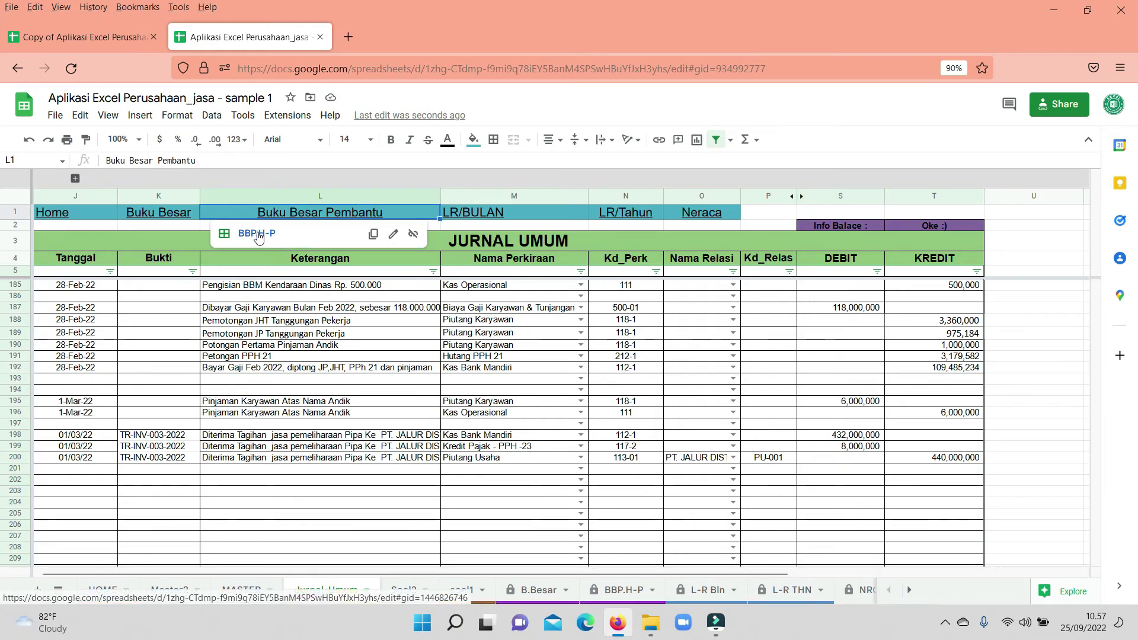
pyautogui.click(738, 447)
pyautogui.click(351, 431)
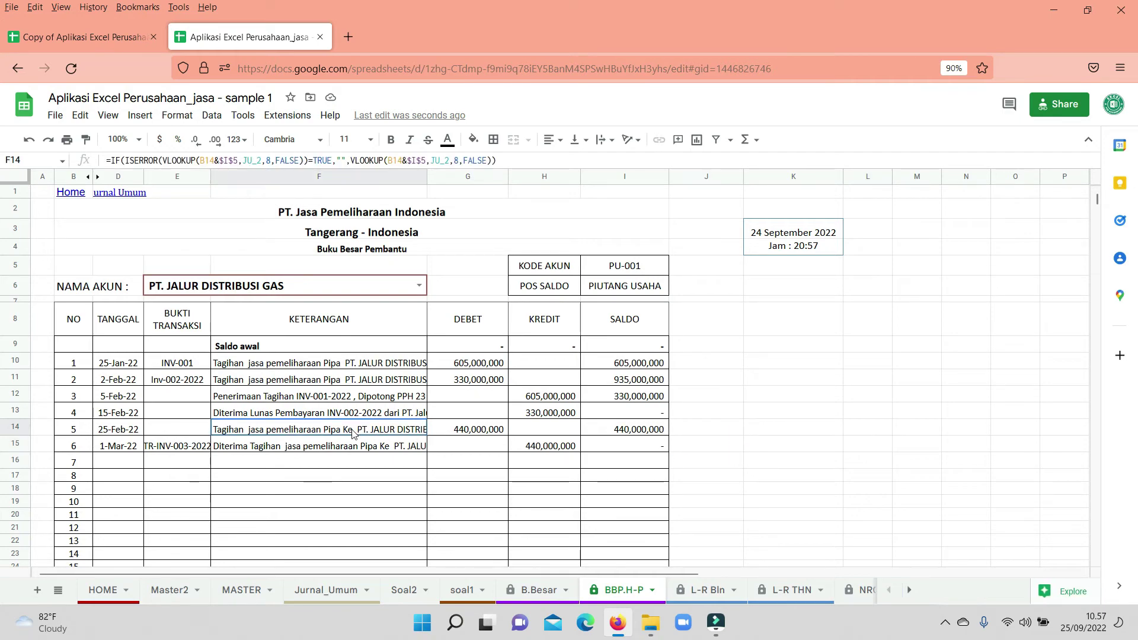
pyautogui.click(771, 460)
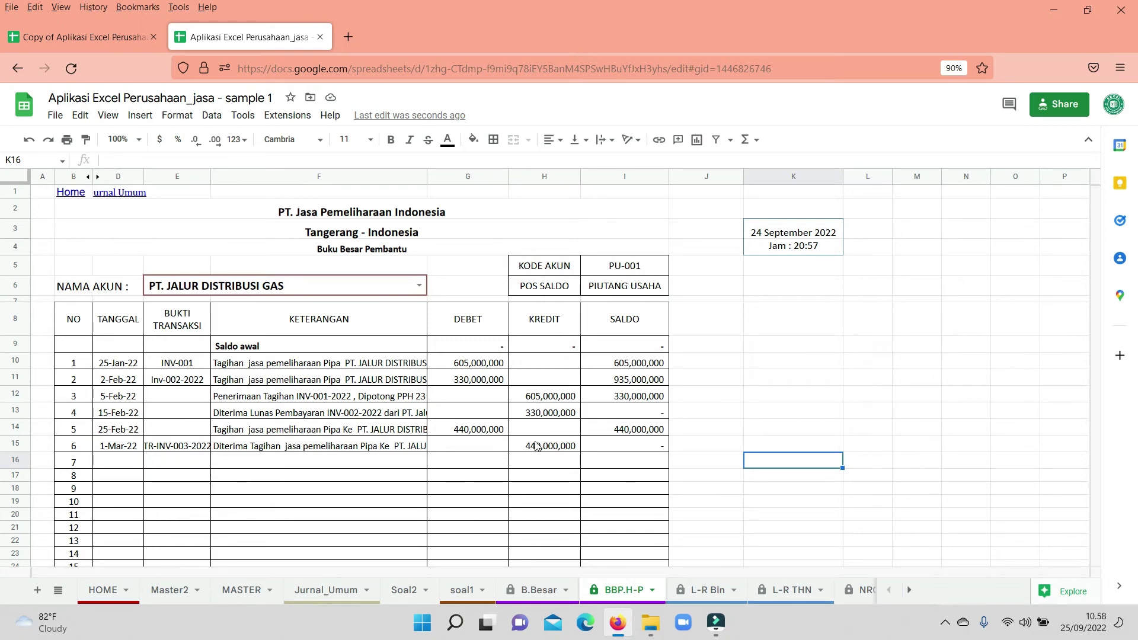
pyautogui.click(347, 592)
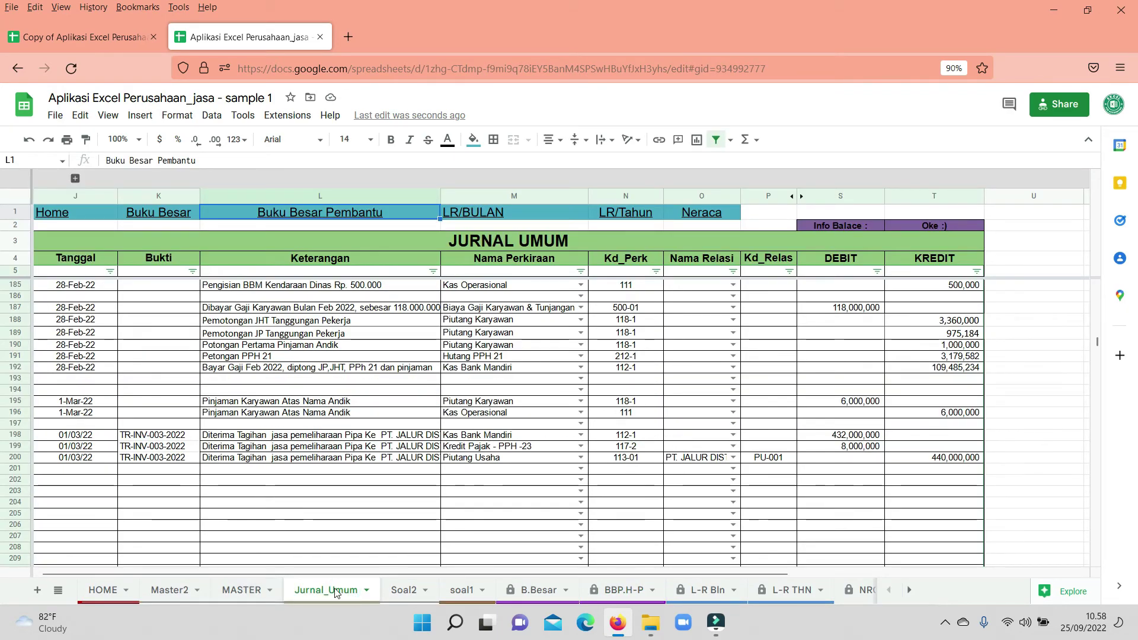
# - Switch the Buku Besar account to Kas Bank Mandiri and check its 1-Mar-22 432,000,000 receipt
pyautogui.click(537, 590)
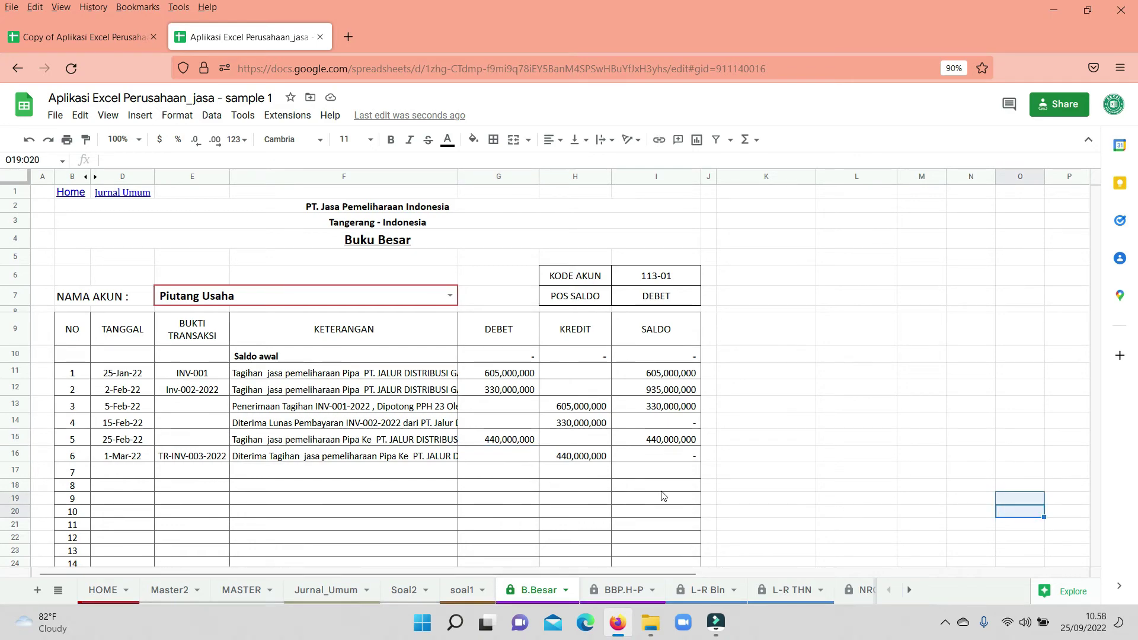
pyautogui.click(442, 299)
pyautogui.click(446, 296)
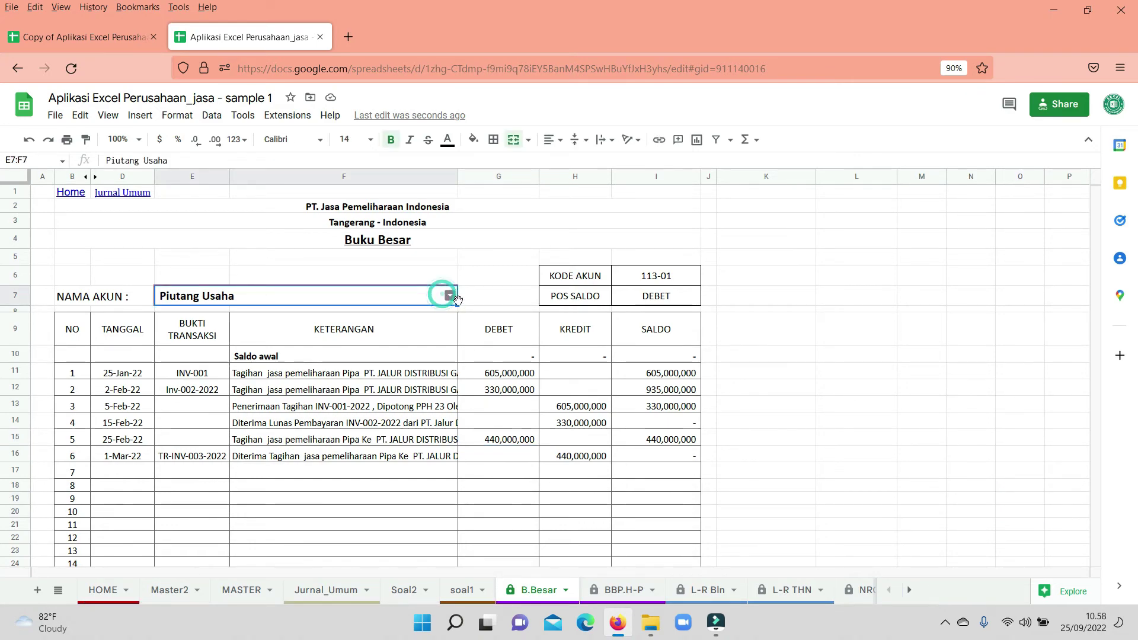
pyautogui.press('BackSpace')
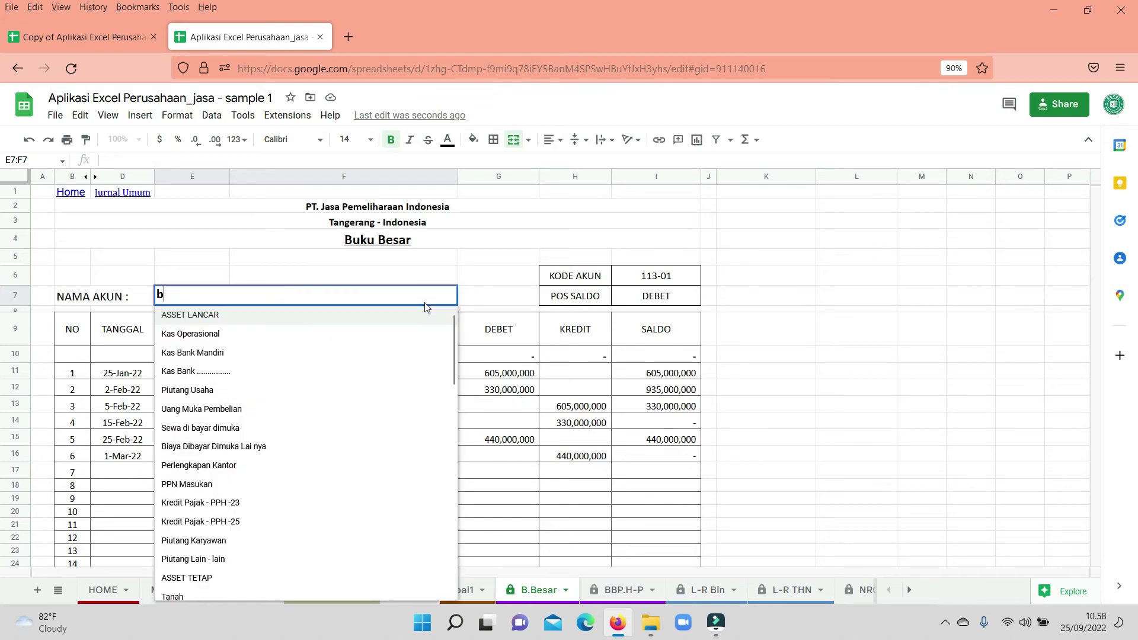
pyautogui.write('bank')
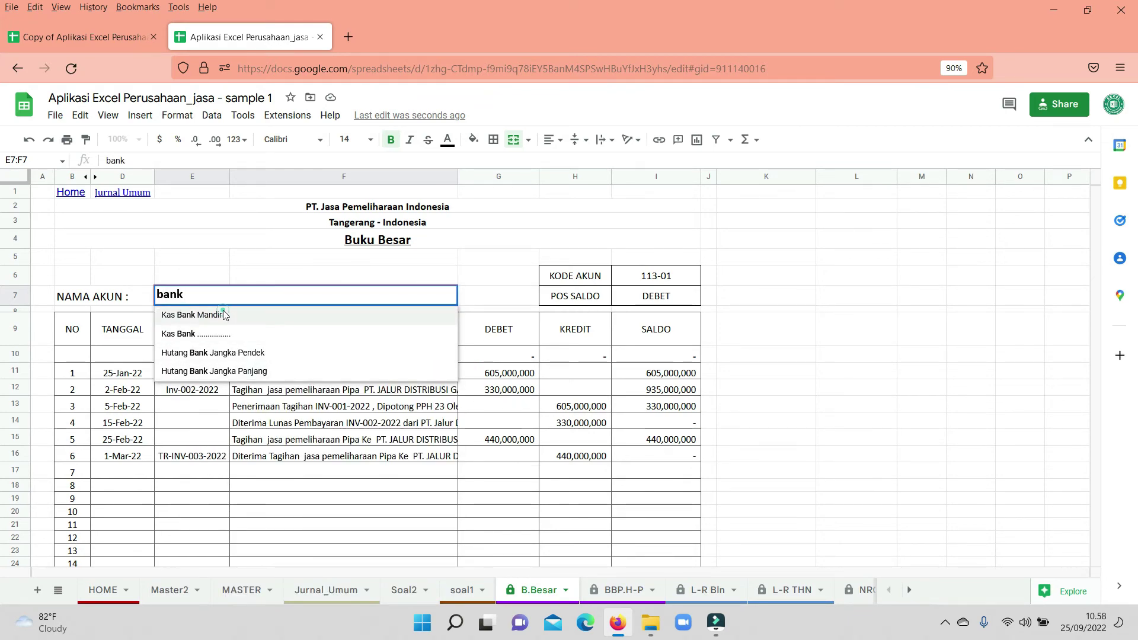
pyautogui.click(232, 315)
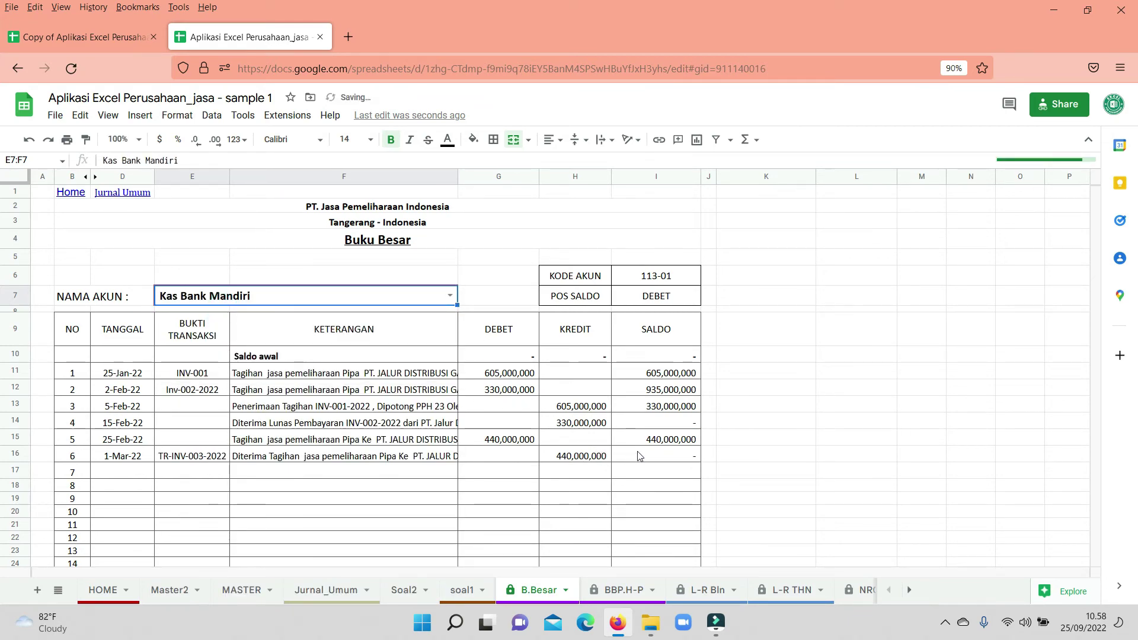
pyautogui.scroll(-3, 752, 475)
pyautogui.scroll(-6, 752, 476)
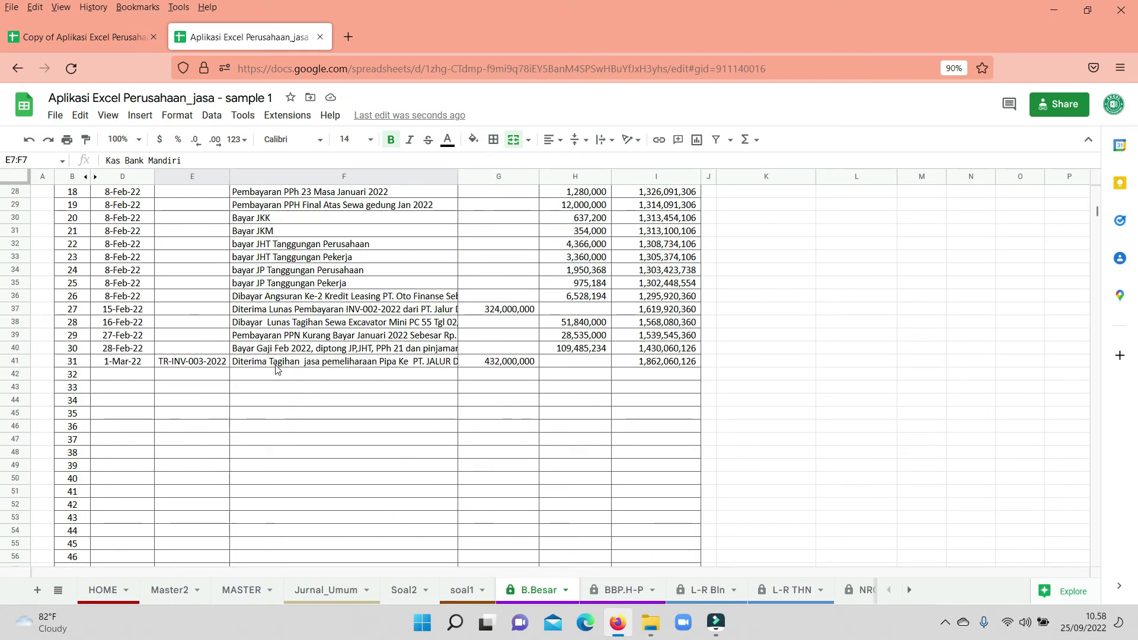
pyautogui.scroll(7, 276, 370)
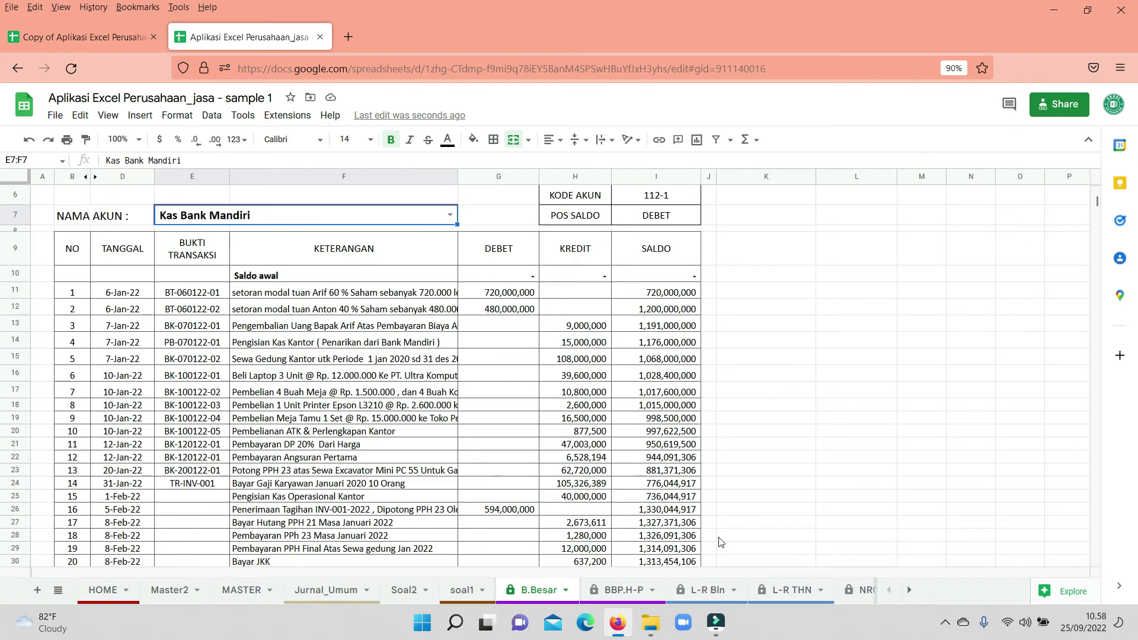
pyautogui.scroll(2, 323, 511)
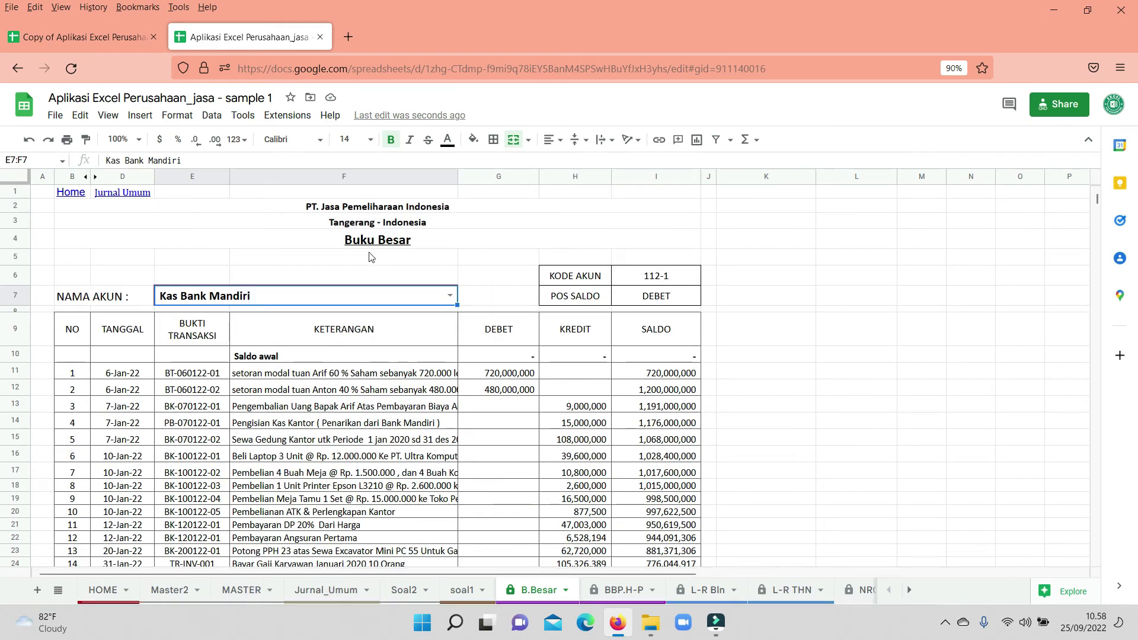
pyautogui.click(132, 193)
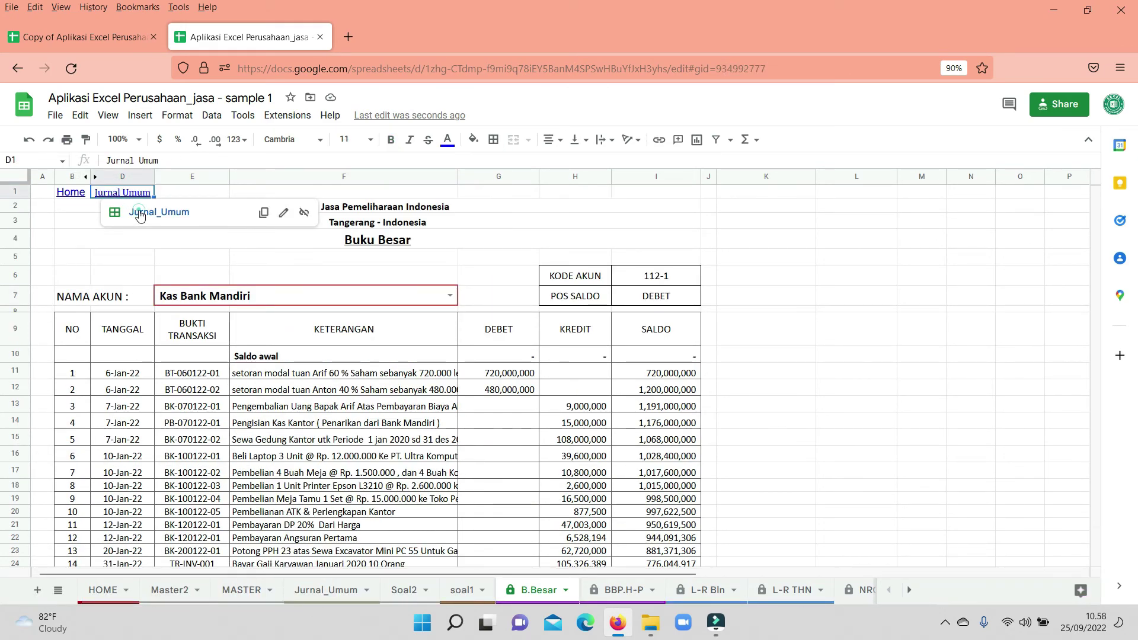
# - Open the NRCS balance sheet and inspect the SUMIF formula behind the Piutang Usaha amount
pyautogui.click(139, 213)
pyautogui.scroll(3, 386, 237)
pyautogui.click(702, 213)
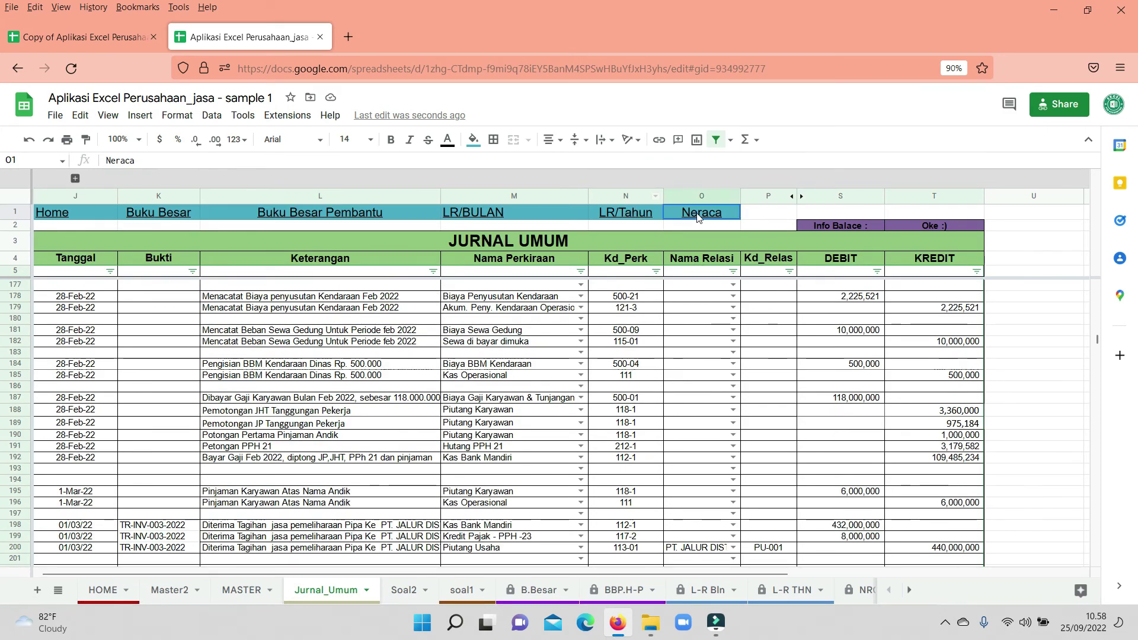
pyautogui.click(715, 233)
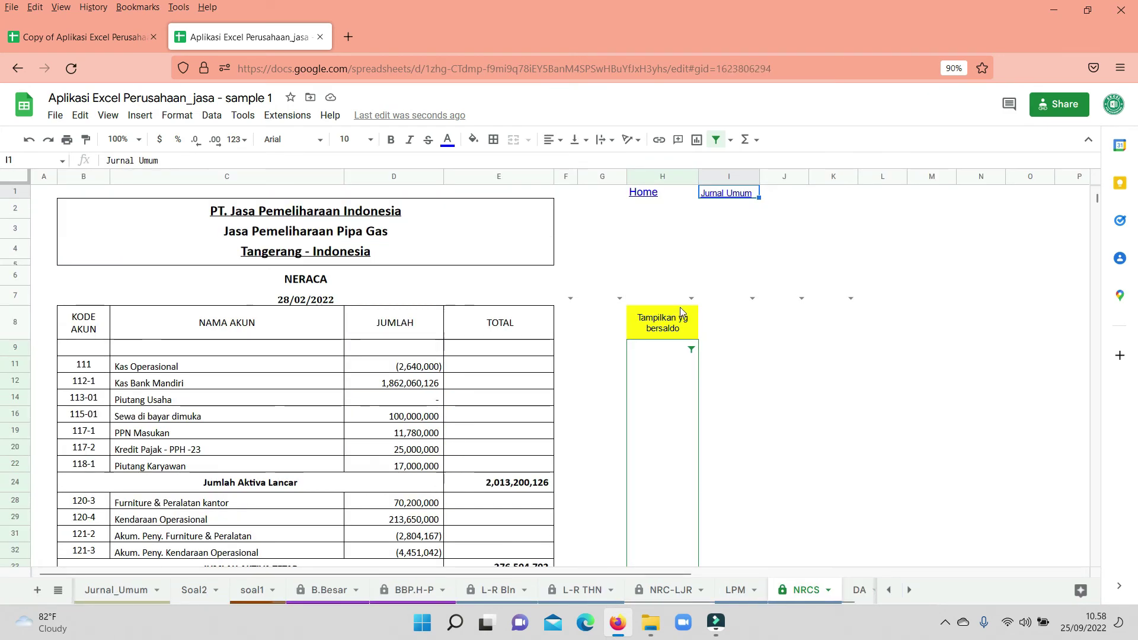
pyautogui.scroll(-5, 513, 352)
pyautogui.scroll(3, 513, 352)
pyautogui.scroll(3, 511, 354)
pyautogui.scroll(2, 491, 354)
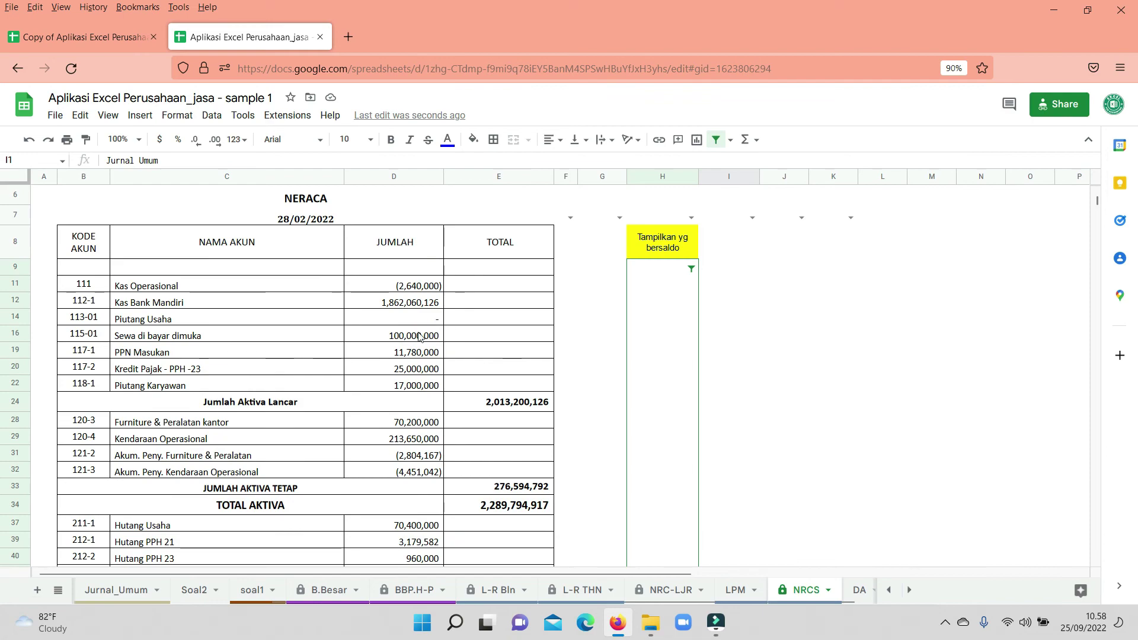
pyautogui.click(178, 317)
pyautogui.click(382, 319)
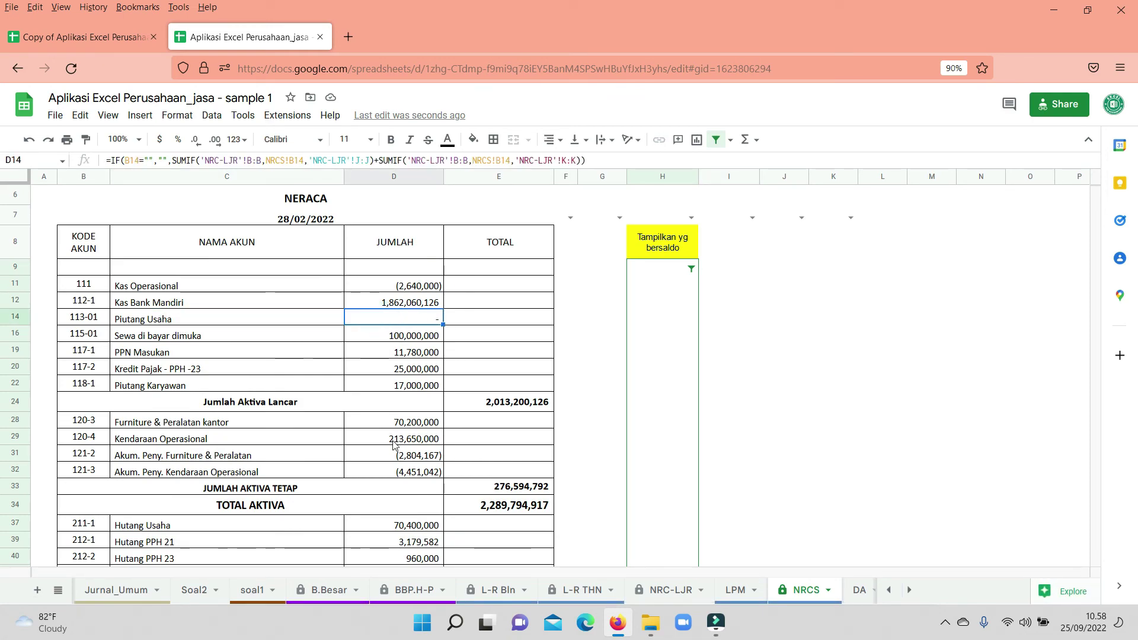
# - Glance at the Soal2 sheet, then go back to Jurnal_Umum
pyautogui.click(190, 590)
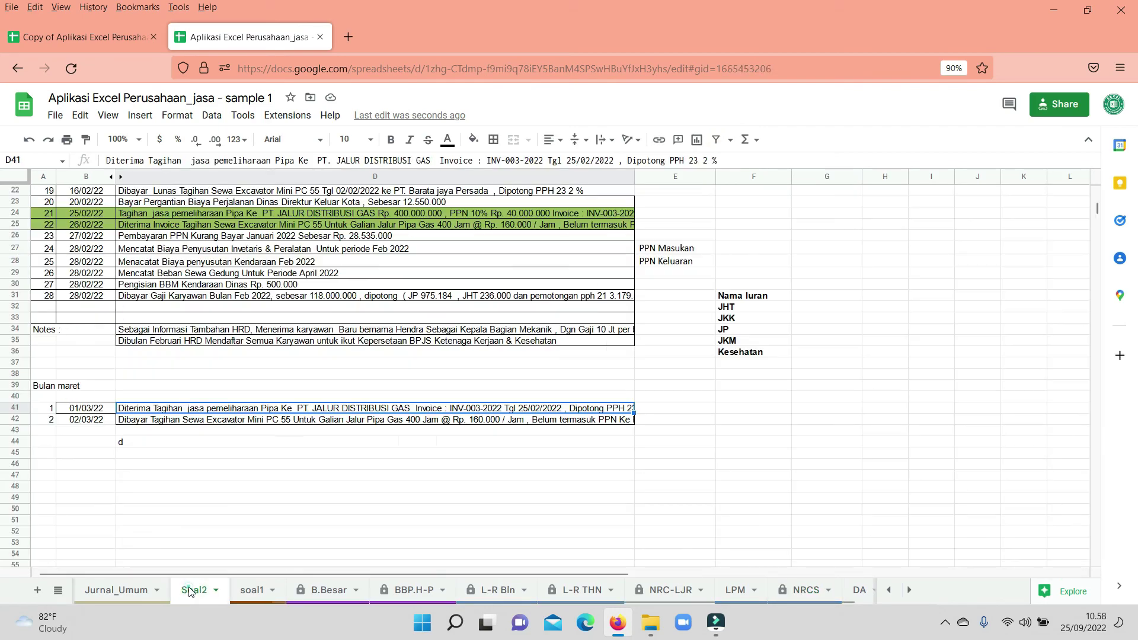
pyautogui.click(112, 590)
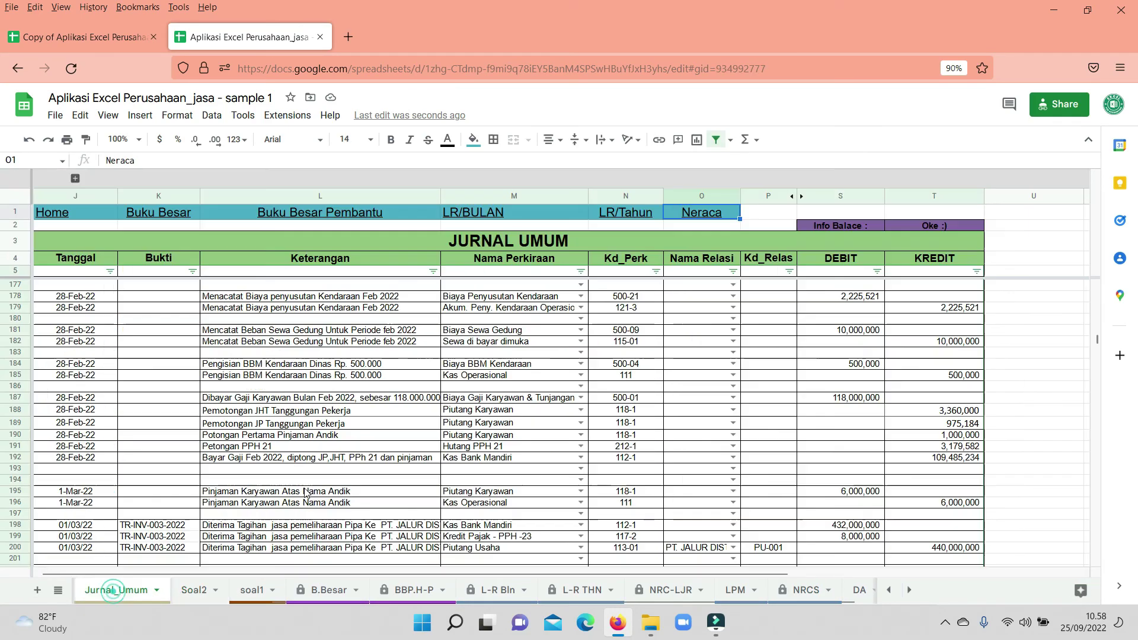
pyautogui.scroll(-3, 375, 485)
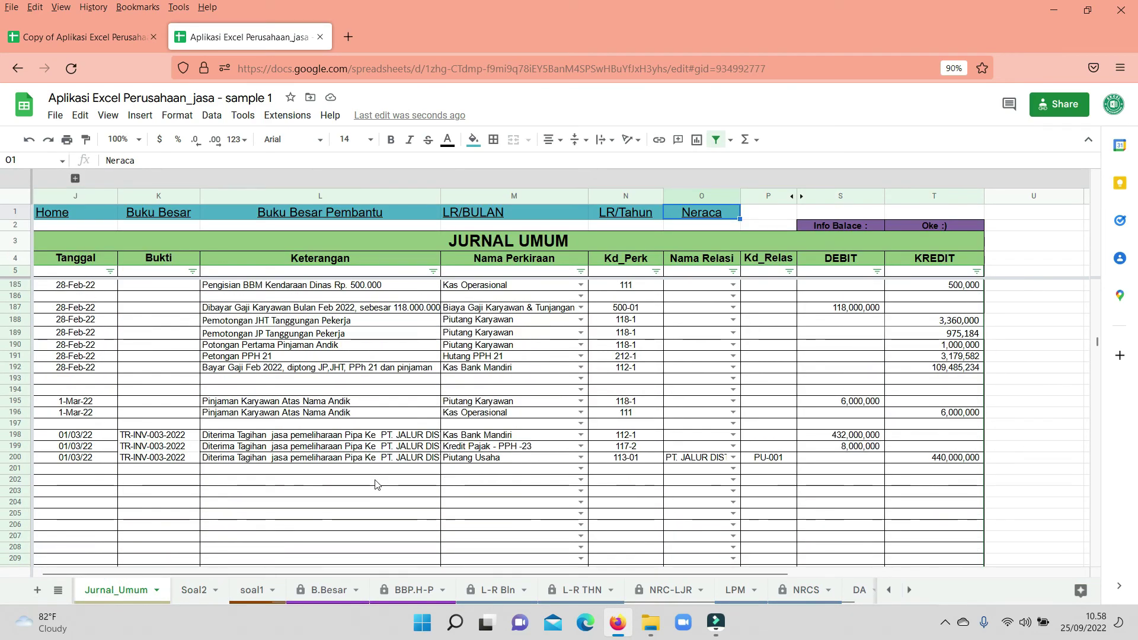